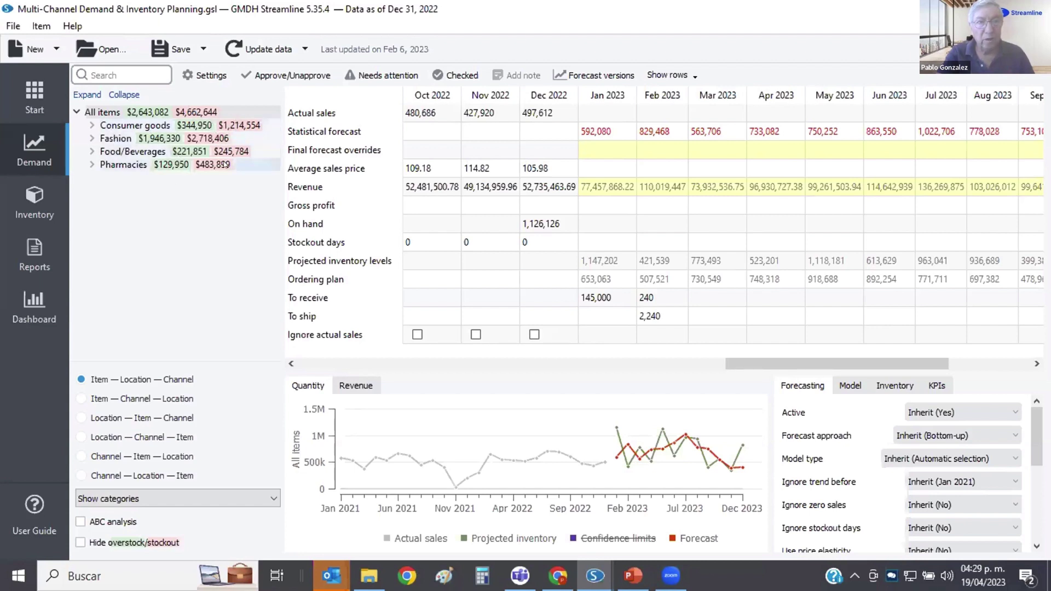
- Show the demand forecast of the Electronics category within Consumer goods
click(90, 125)
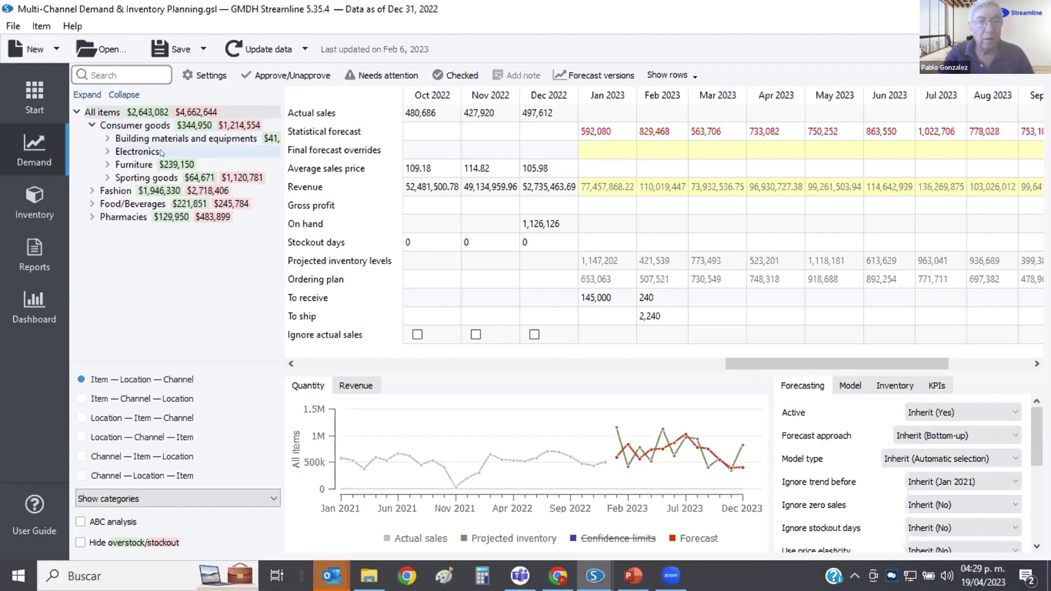
click(138, 152)
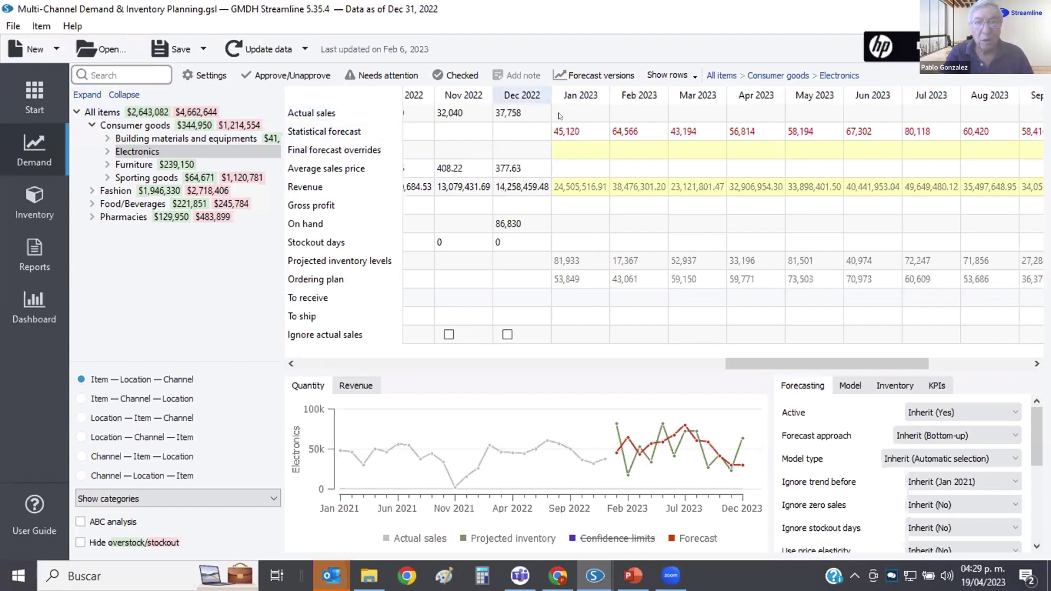
click(624, 144)
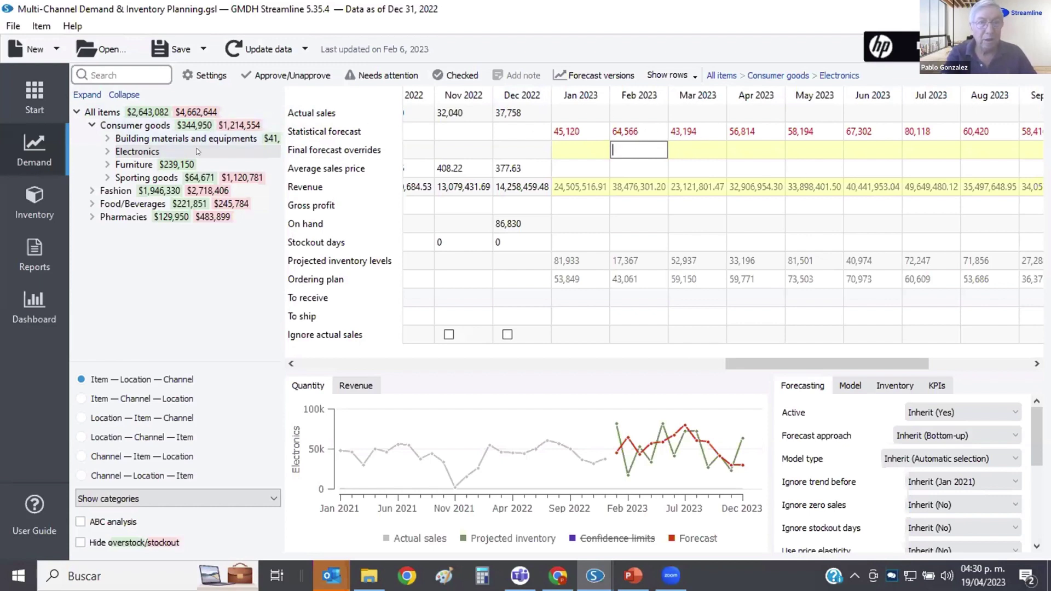
click(698, 315)
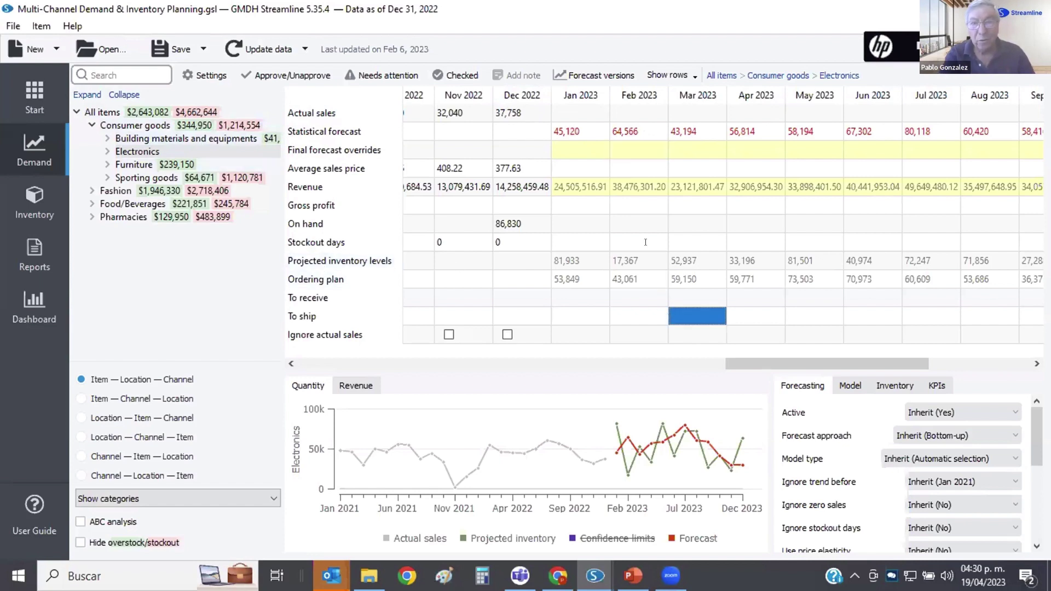
- Set the February 2023 final forecast override for Electronics to 100,000
click(624, 143)
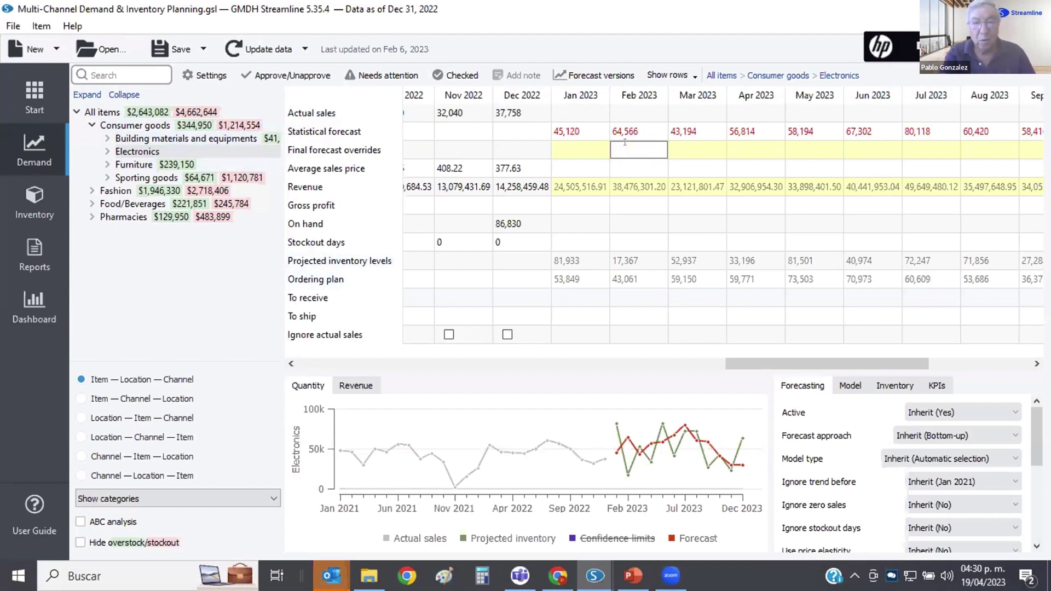
text(100)
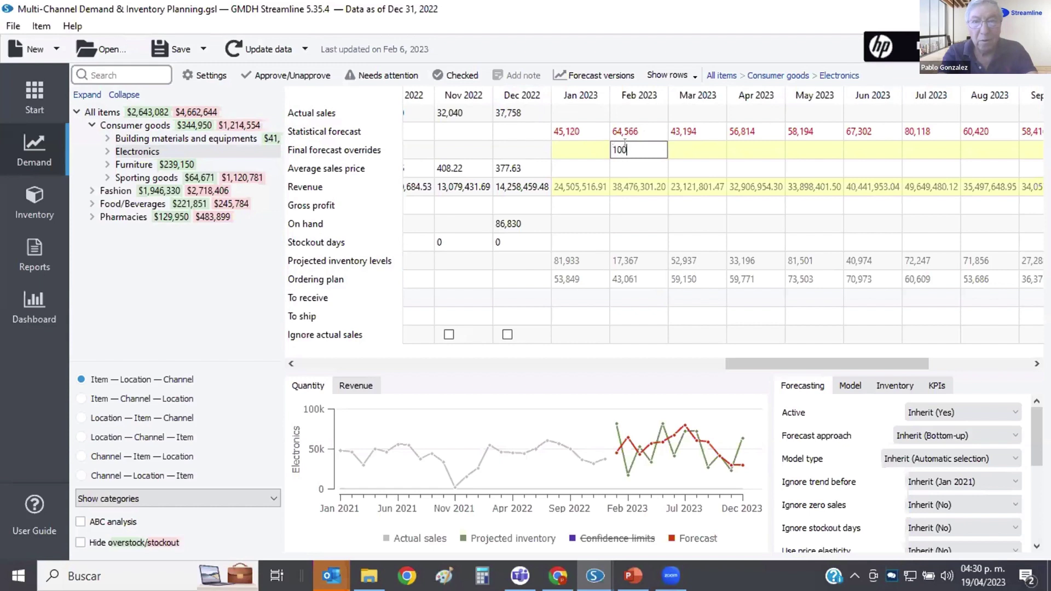
text(000)
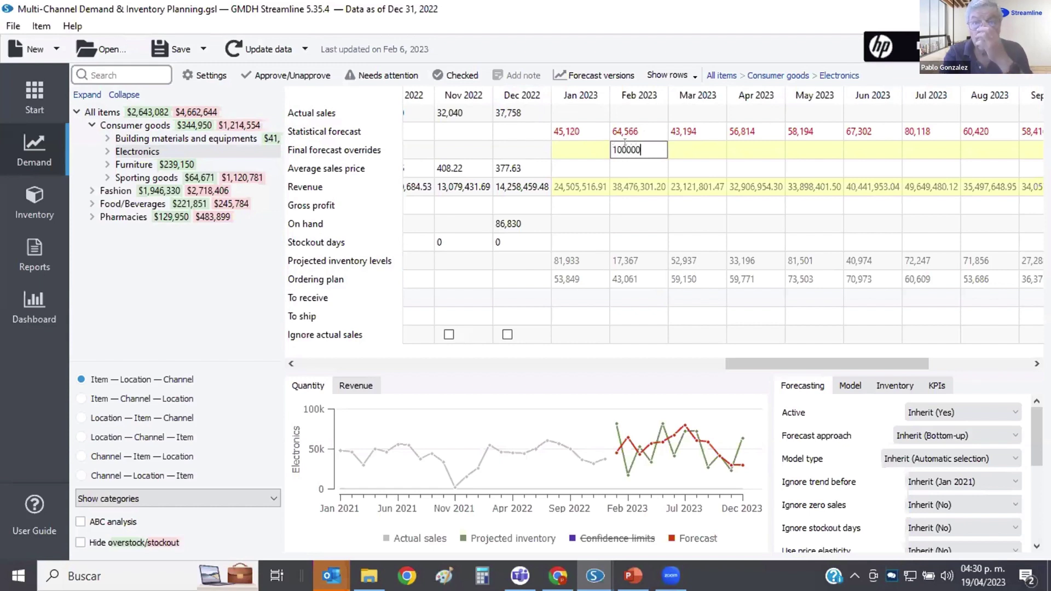
key(Return)
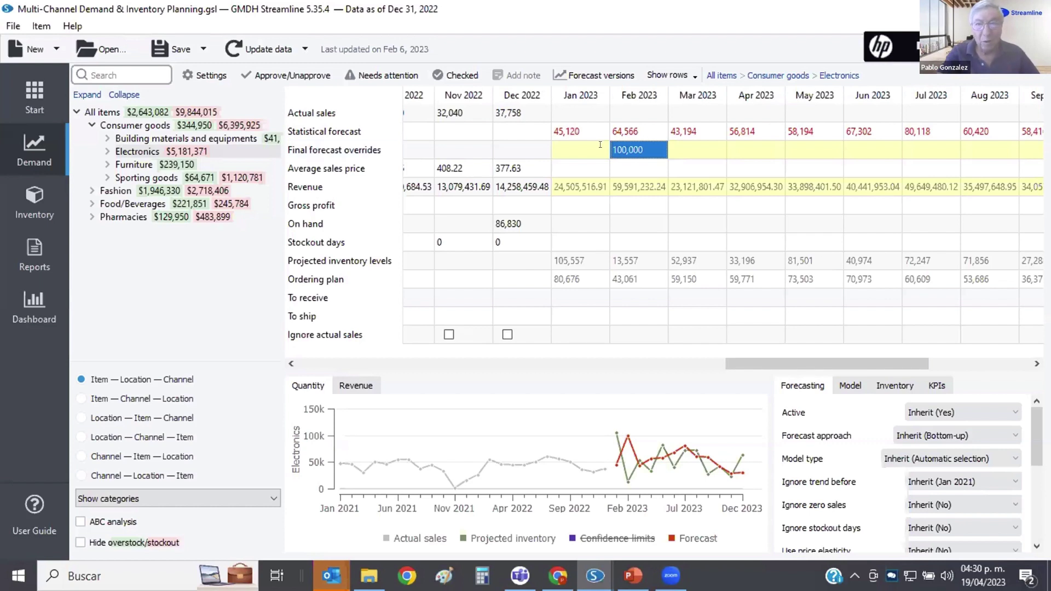
- Clear the February 2023 final forecast override for Electronics
double_click(646, 144)
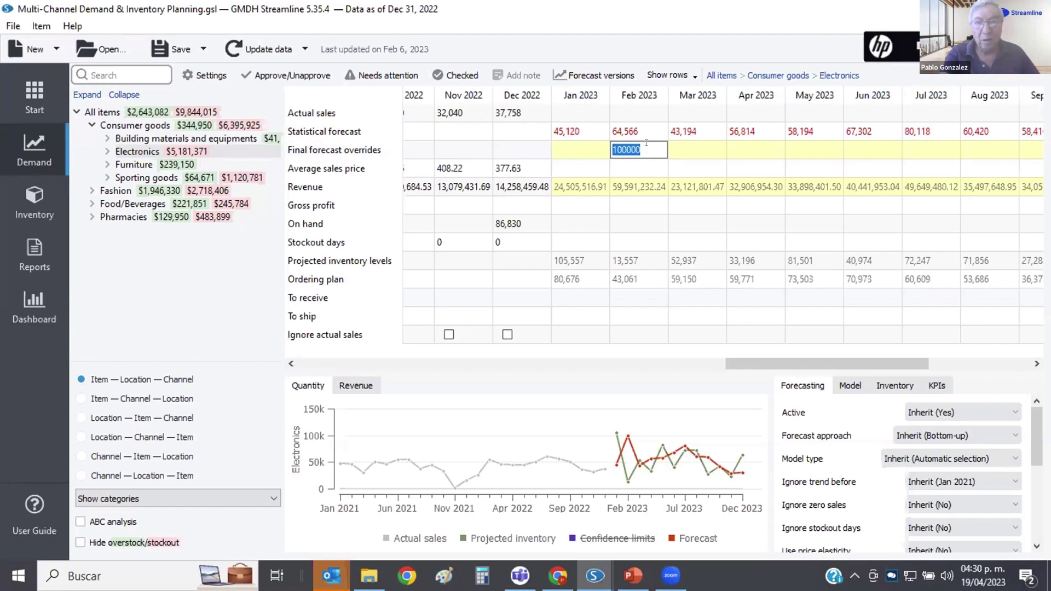
key(BackSpace)
key(Return)
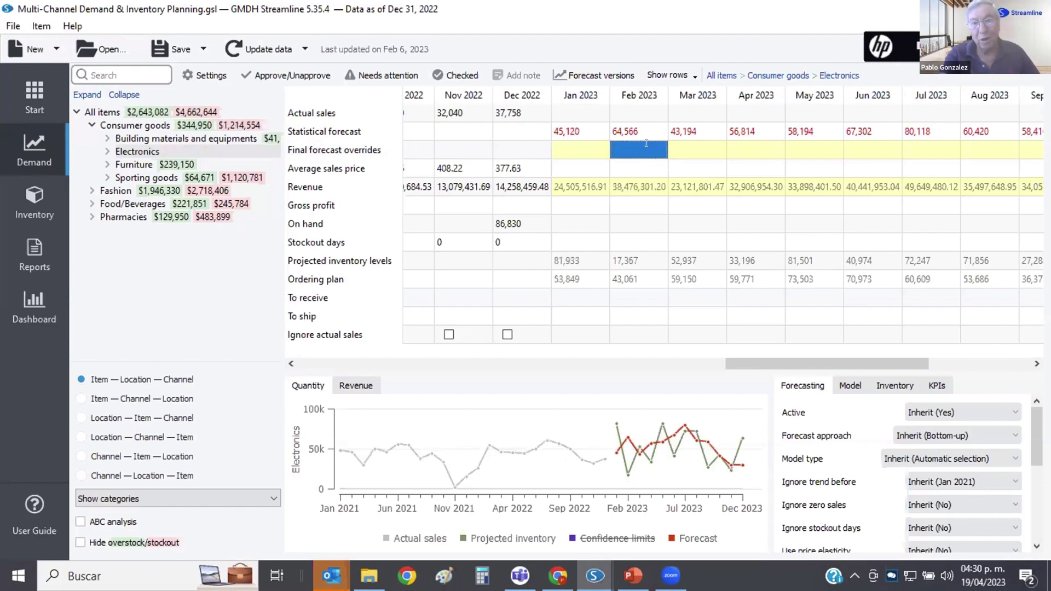
- Set the March 2023 final forecast override for Electronics to 100,000
double_click(685, 142)
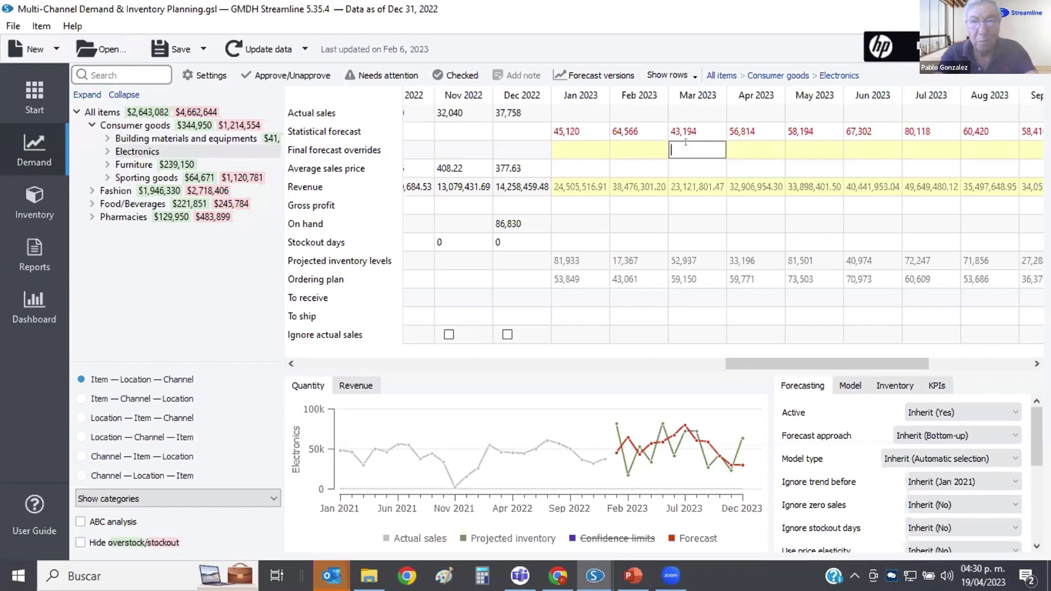
text(100000)
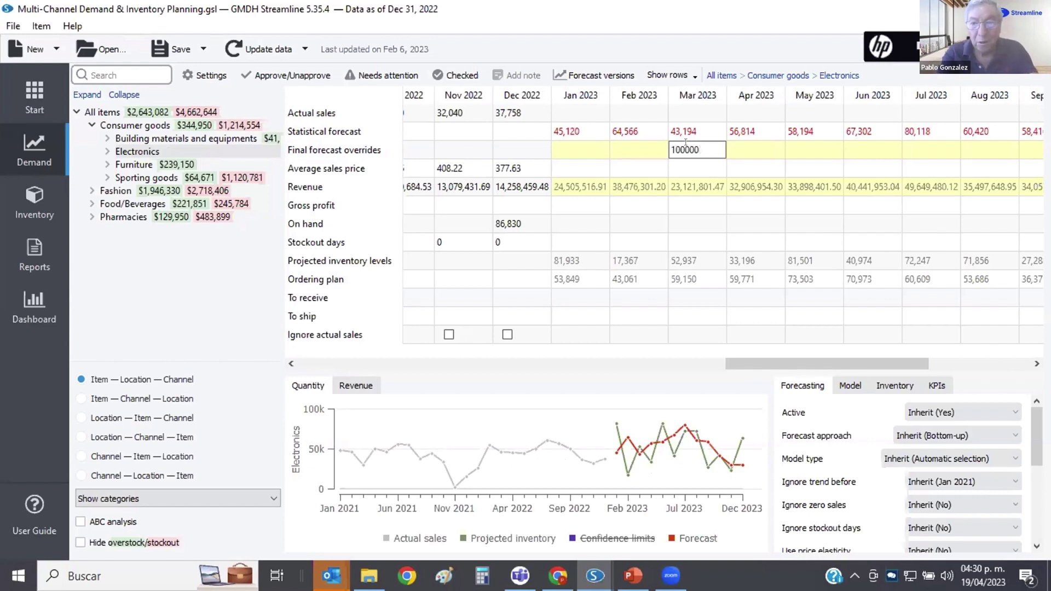
key(Return)
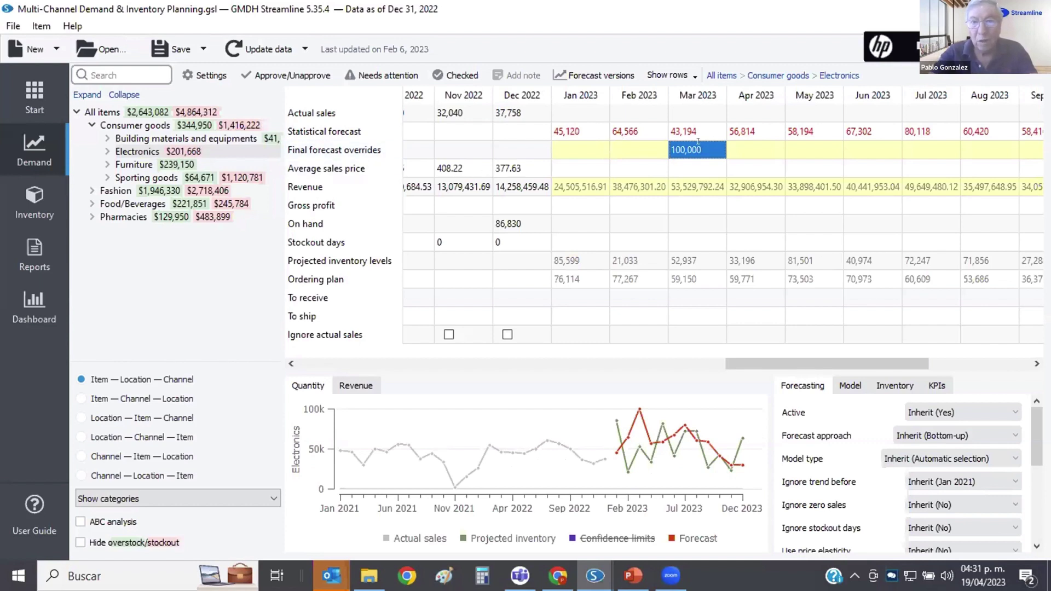
- Clear the March 2023 final forecast override for Electronics
double_click(698, 141)
key(BackSpace)
key(BackSpace)
key(BackSpace)
key(BackSpace)
key(BackSpace)
key(BackSpace)
key(Return)
- Set the April 2023 final forecast override for Electronics to 100,000
double_click(746, 143)
text(100000)
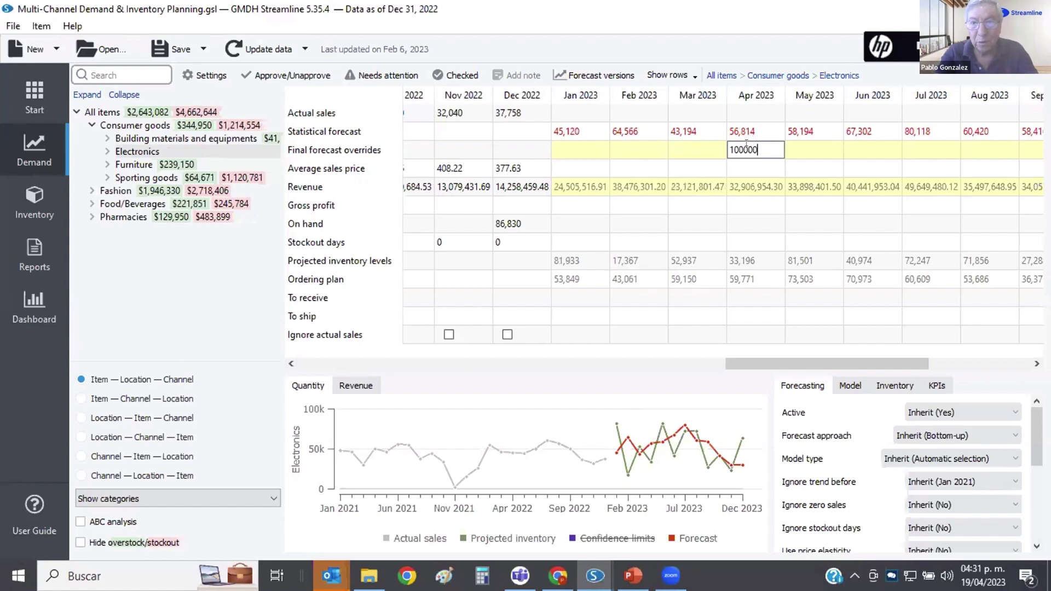
key(Return)
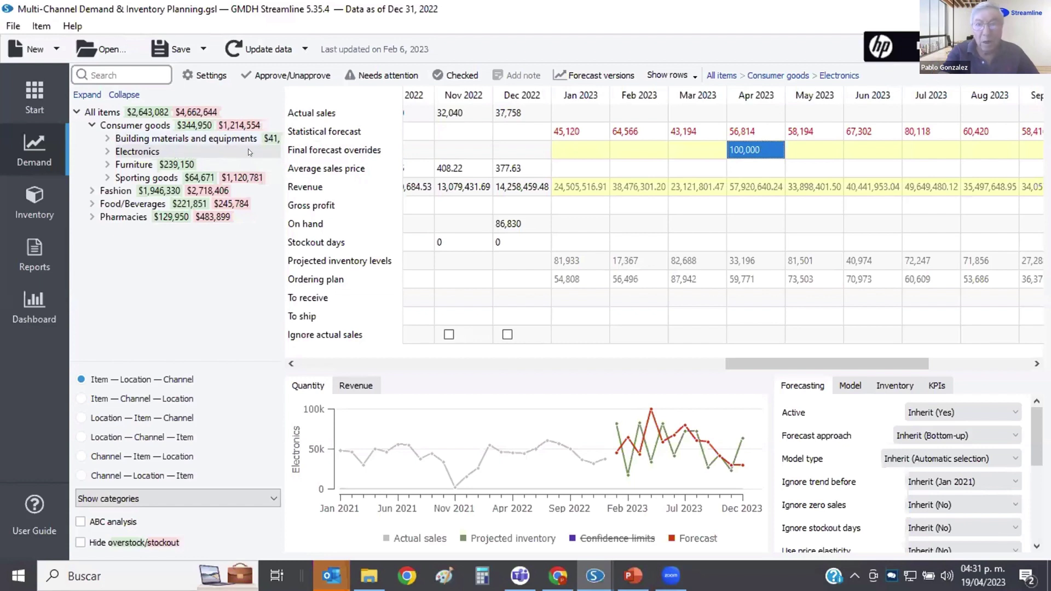
- Compare how the April 2023 override is split between the two Electronics items, 45645-RP Radio player and 46689-PC Computer
click(105, 151)
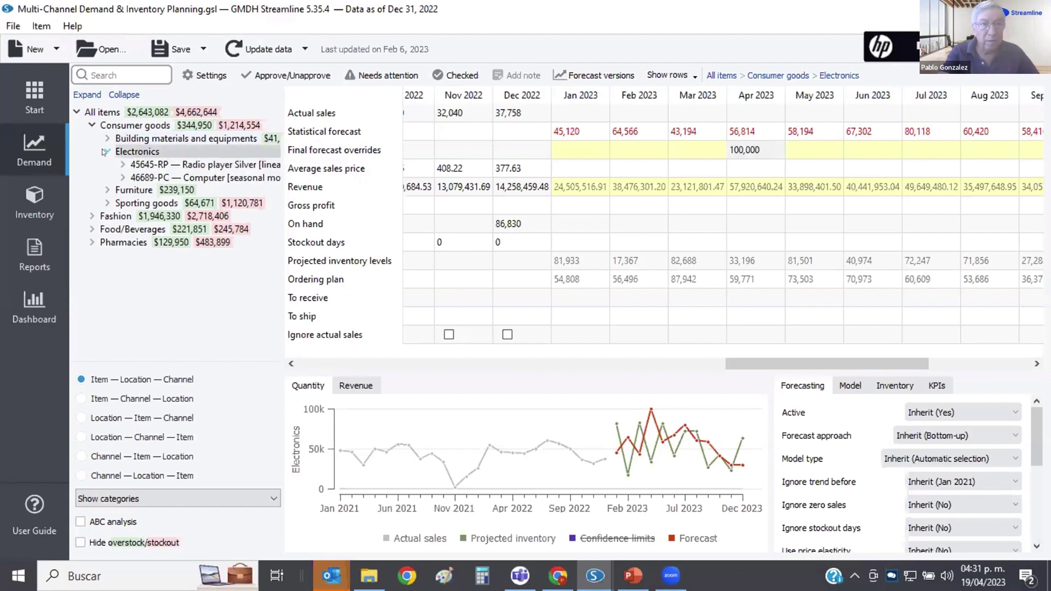
click(178, 165)
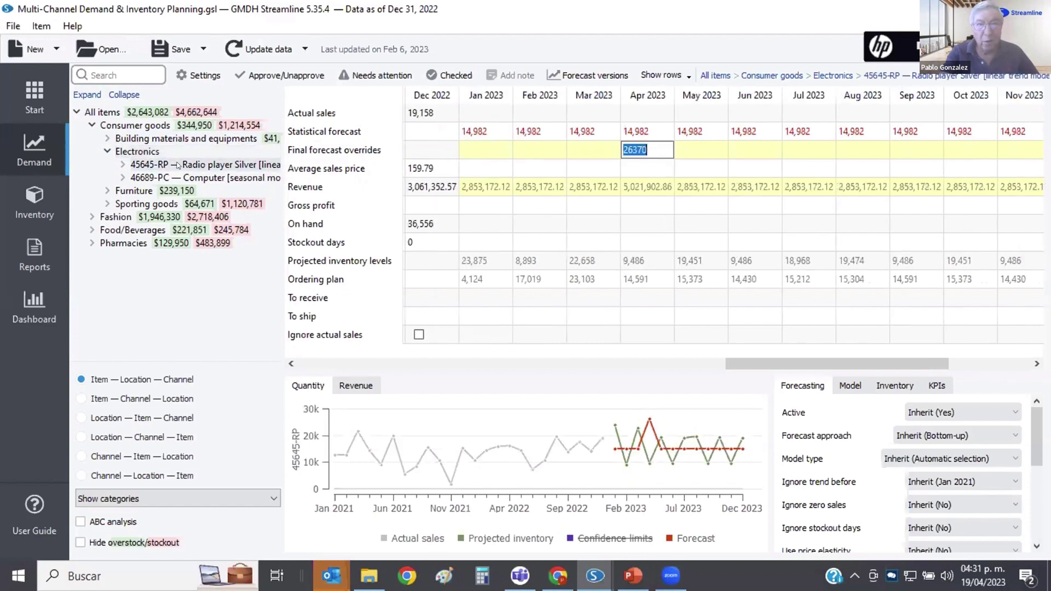
click(210, 180)
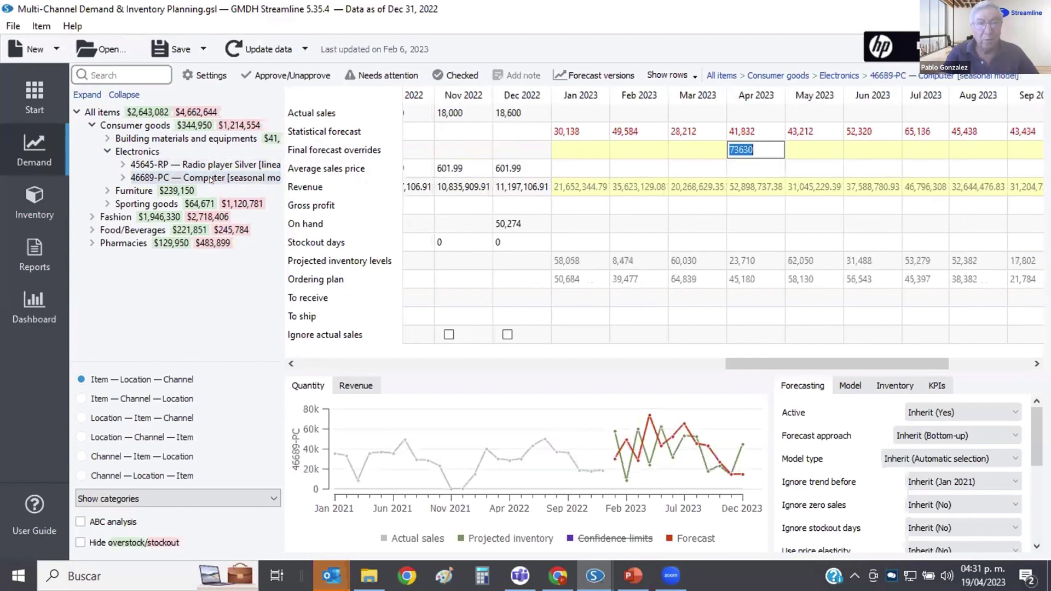
key(Up)
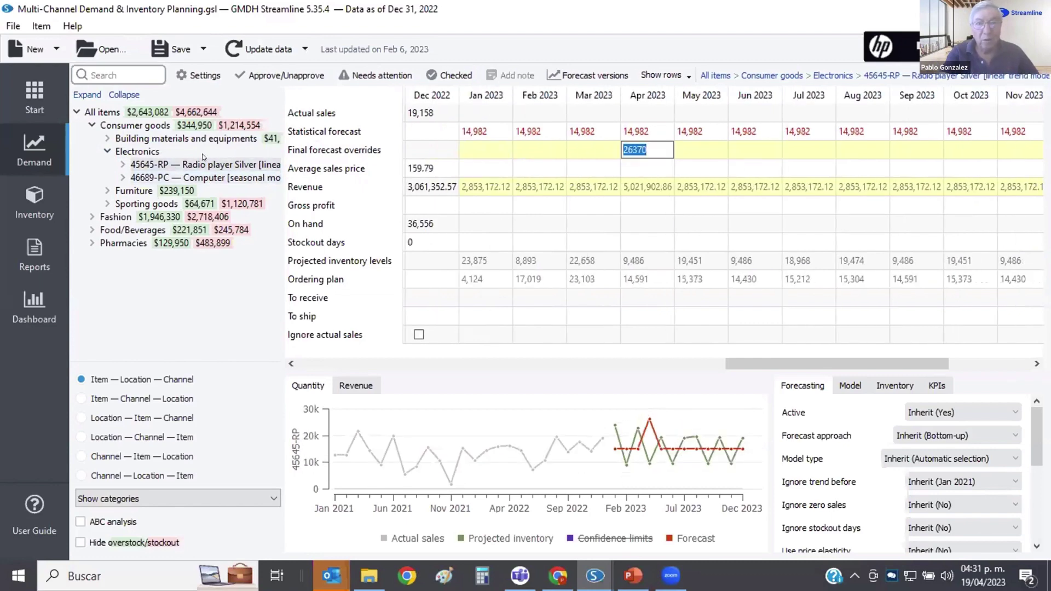
click(211, 178)
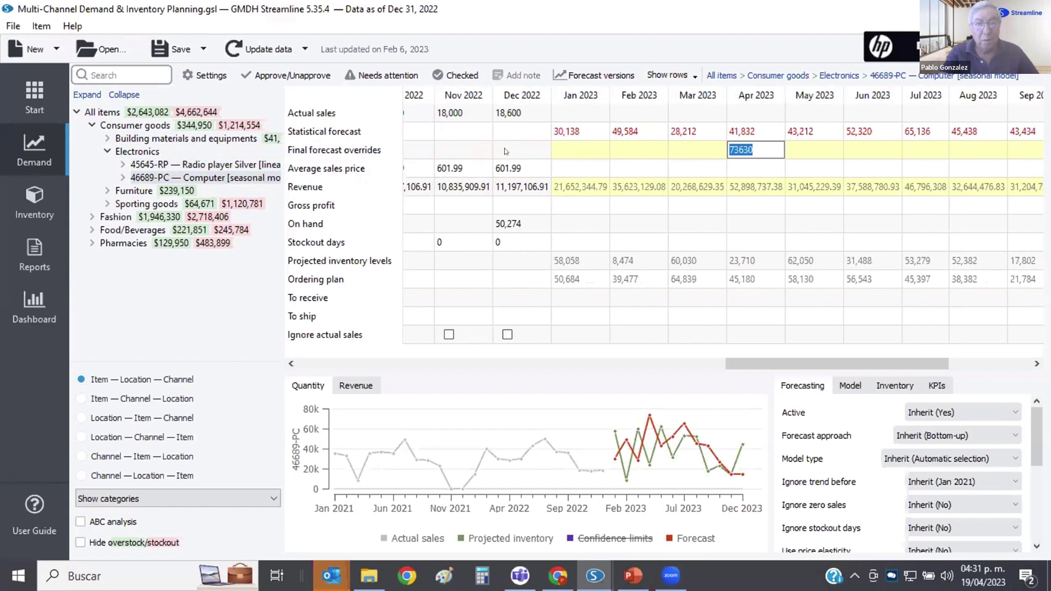
- Clear the April 2023 final forecast override at the Electronics category level
click(178, 152)
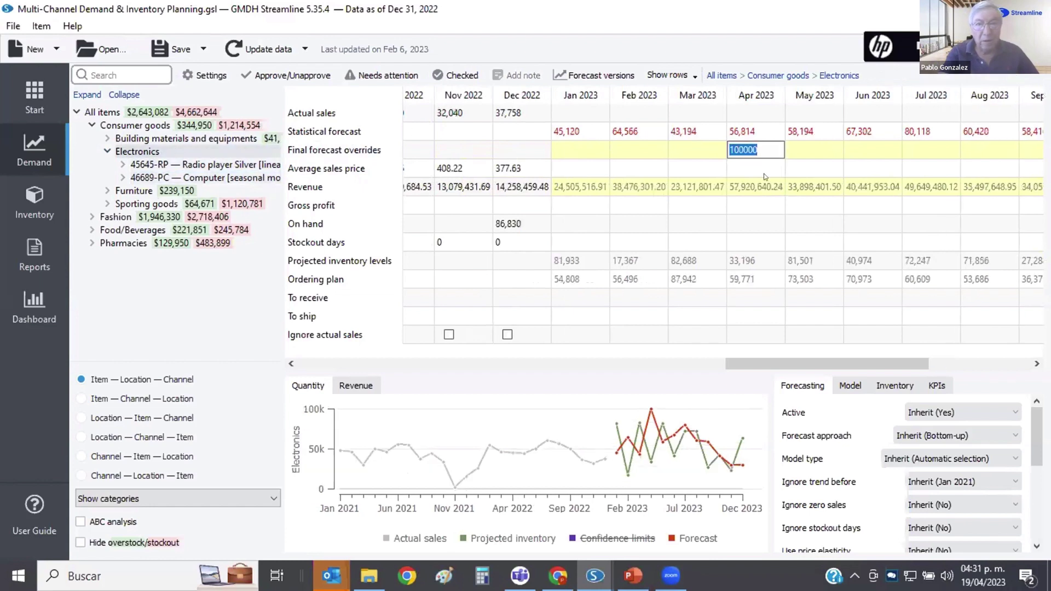
key(BackSpace)
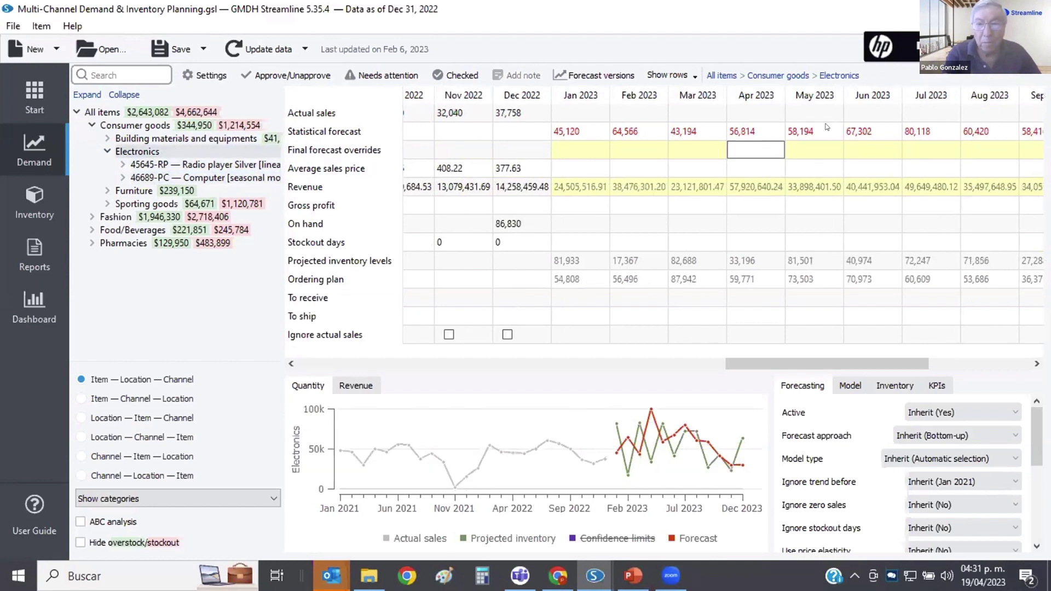
key(Return)
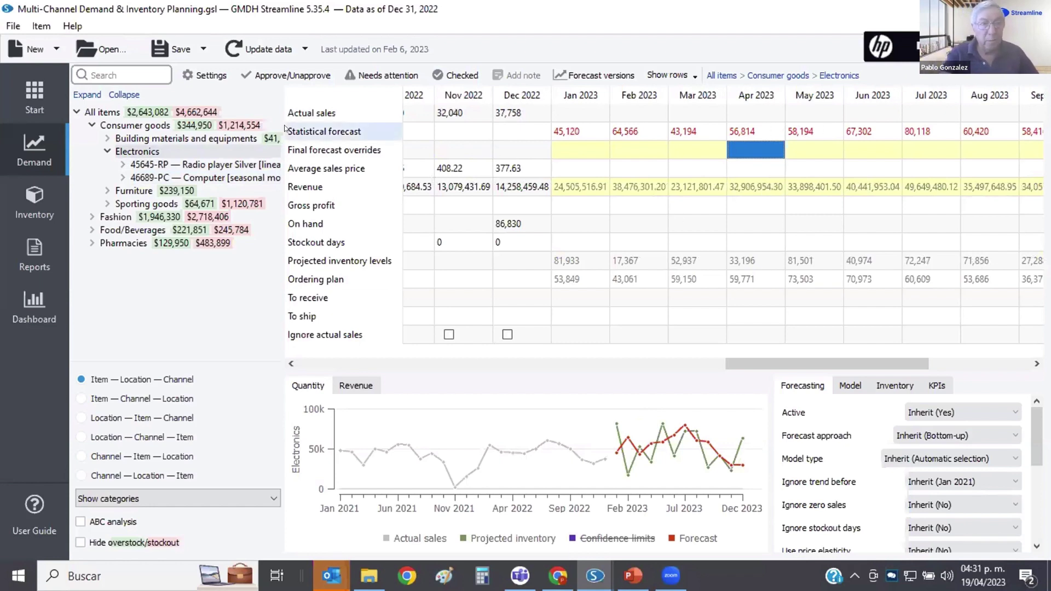
- Sort the inventory plan of all items by supplier in descending order and widen the Item code column to show full codes
click(30, 200)
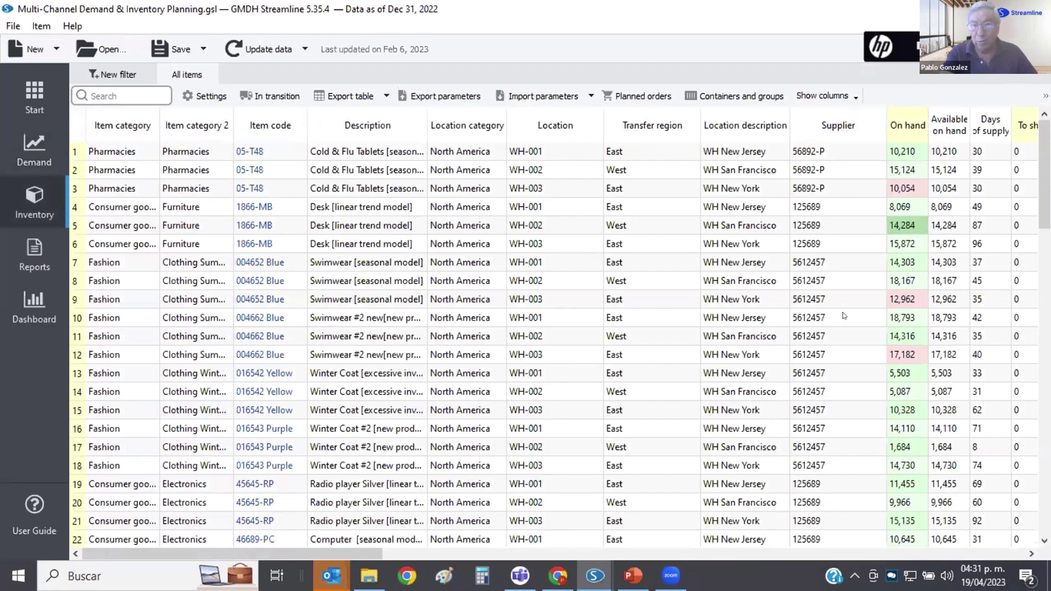
click(818, 117)
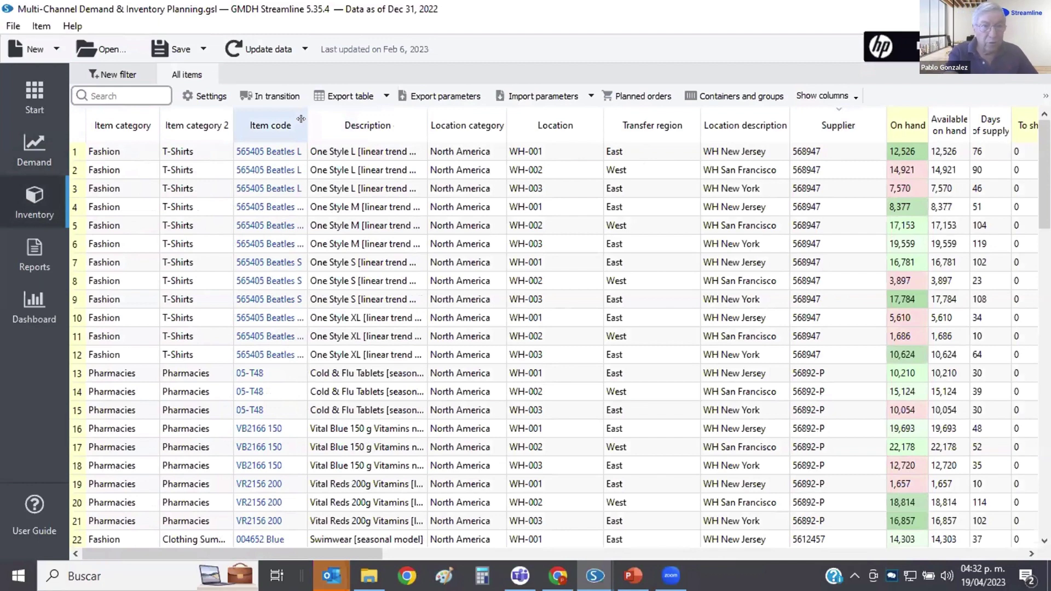
drag(301, 119, 337, 127)
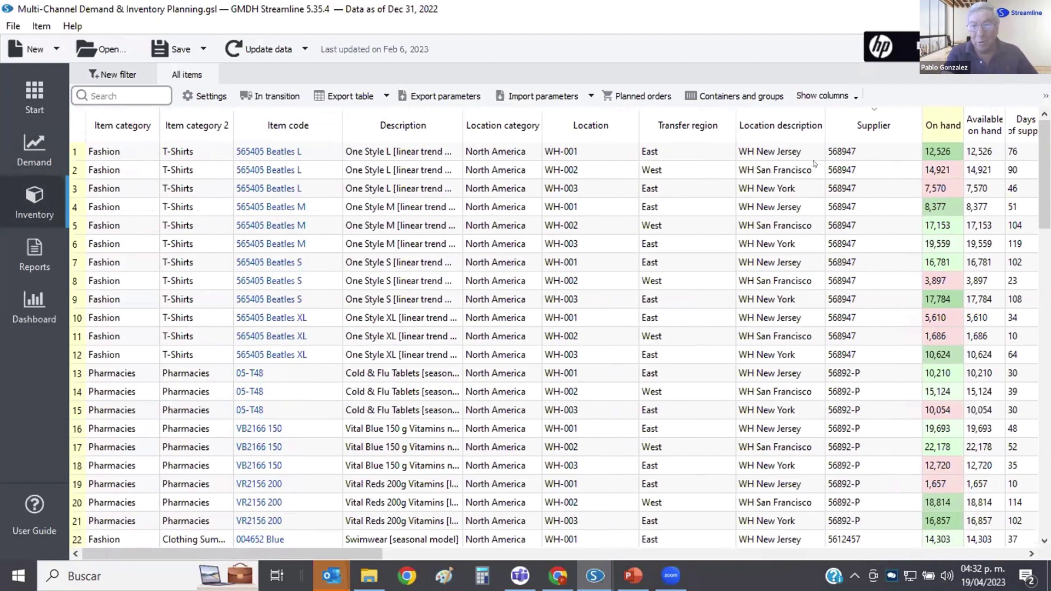
- Examine the supplier, stock on hand, days of supply, quantity to receive and lead time of item 565405 Beatles L at WH-001
click(867, 155)
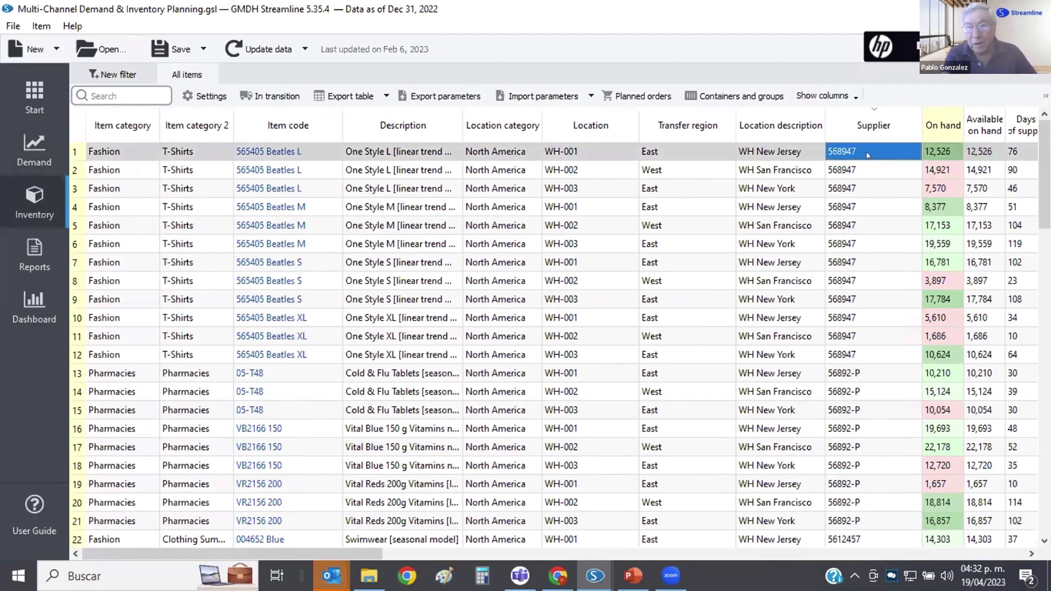
key(Right)
key(Right)
key(Right)
key(Right)
key(Right)
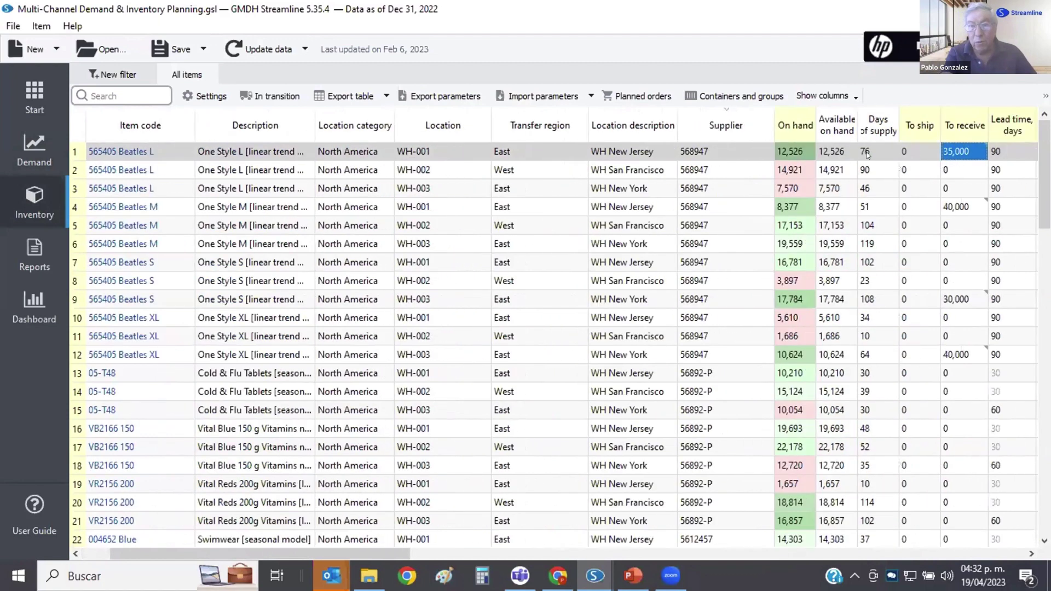
key(Right)
key(Right)
key(Left)
key(Left)
key(Left)
key(Left)
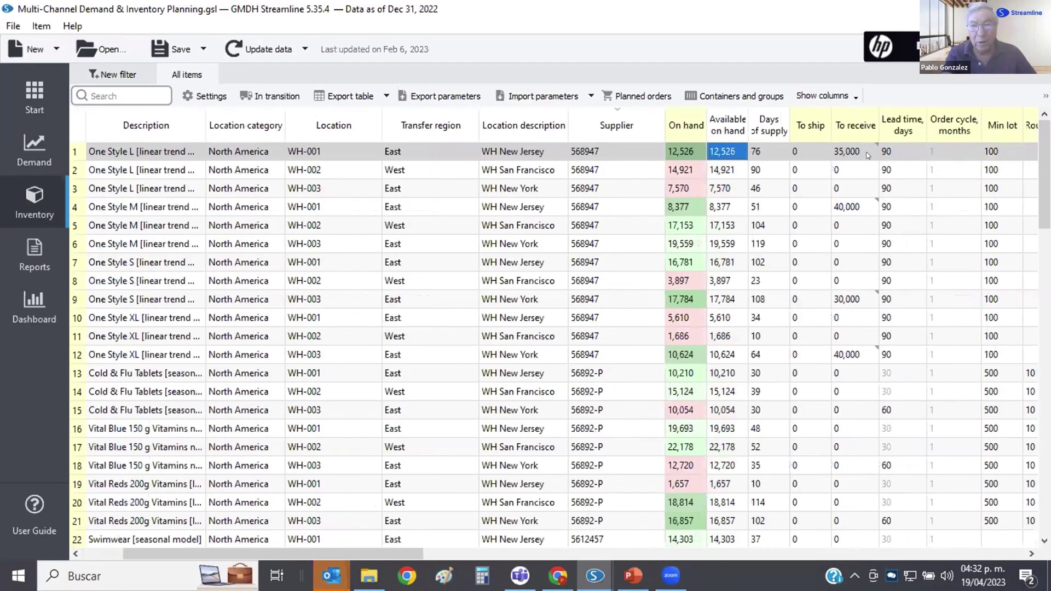
key(Left)
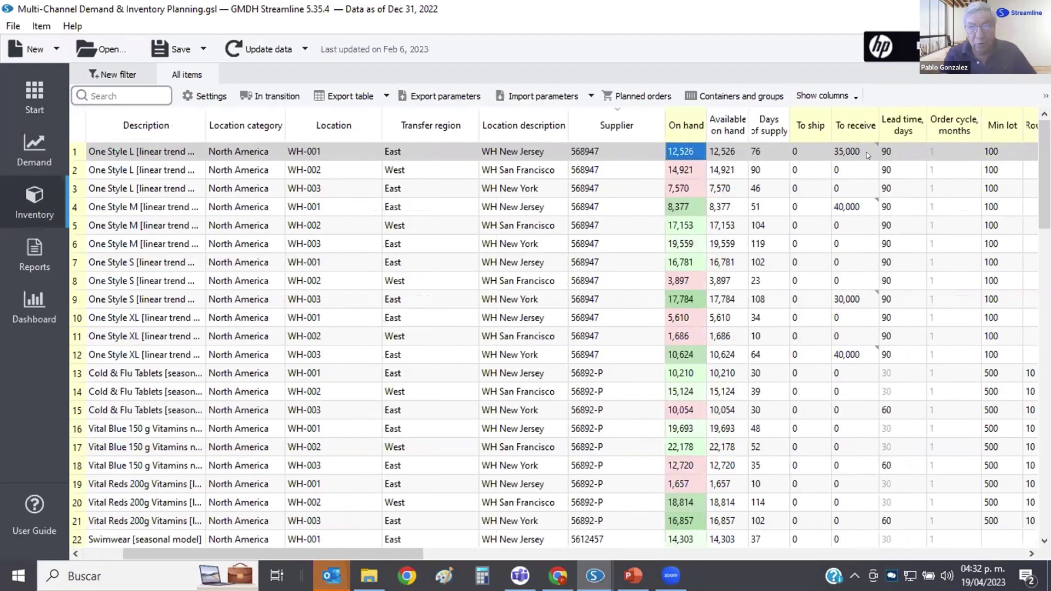
- Compare the on-hand stock and days of supply of the T-shirt sizes L, M and S across the three warehouses
key(Down)
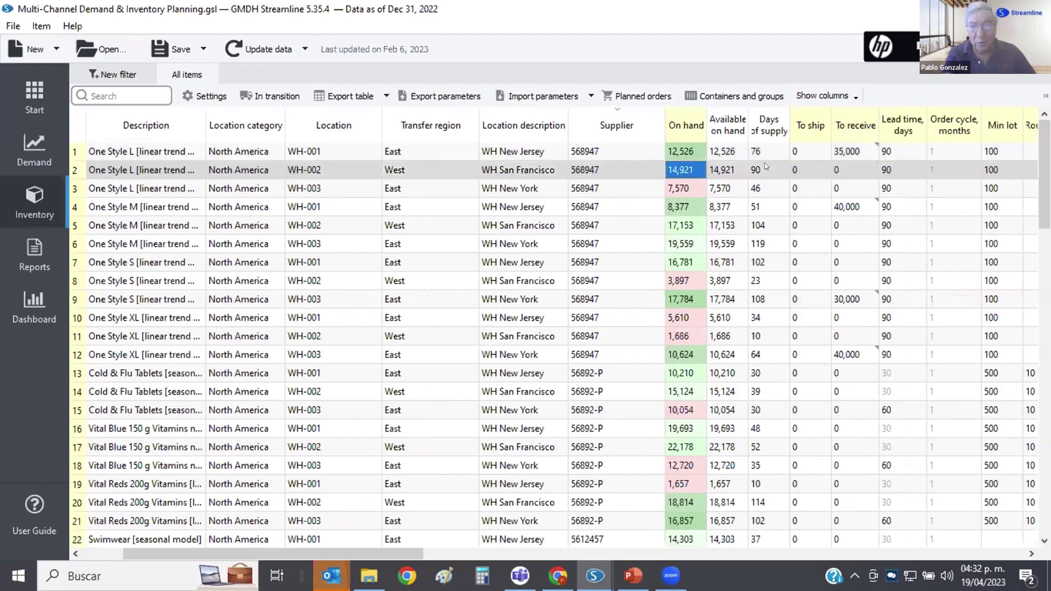
key(Up)
key(Down)
key(Down)
key(Down)
key(Down)
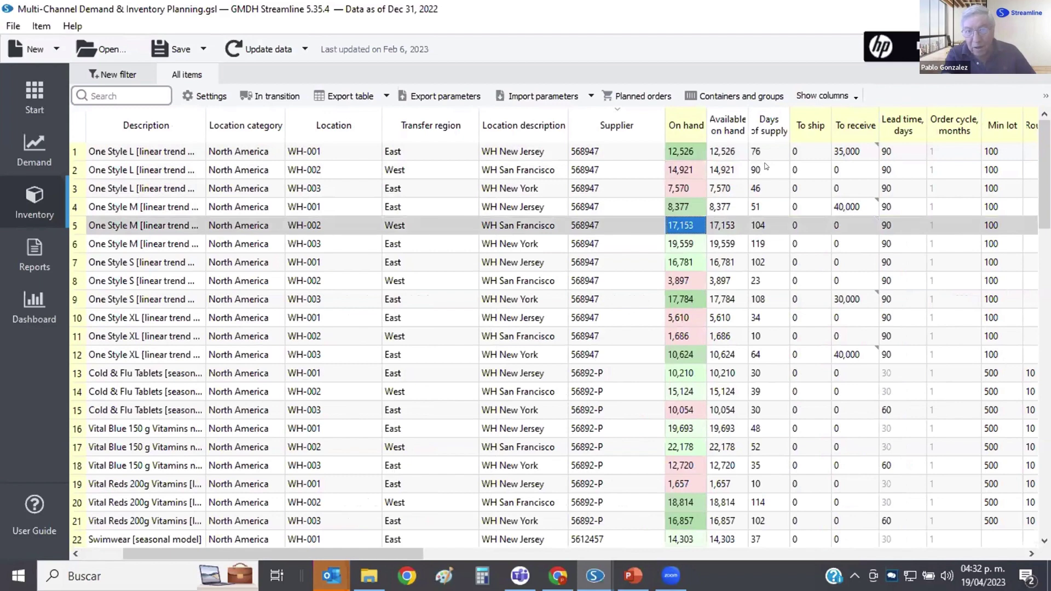
key(Down)
key(Down)
key(Up)
key(Up)
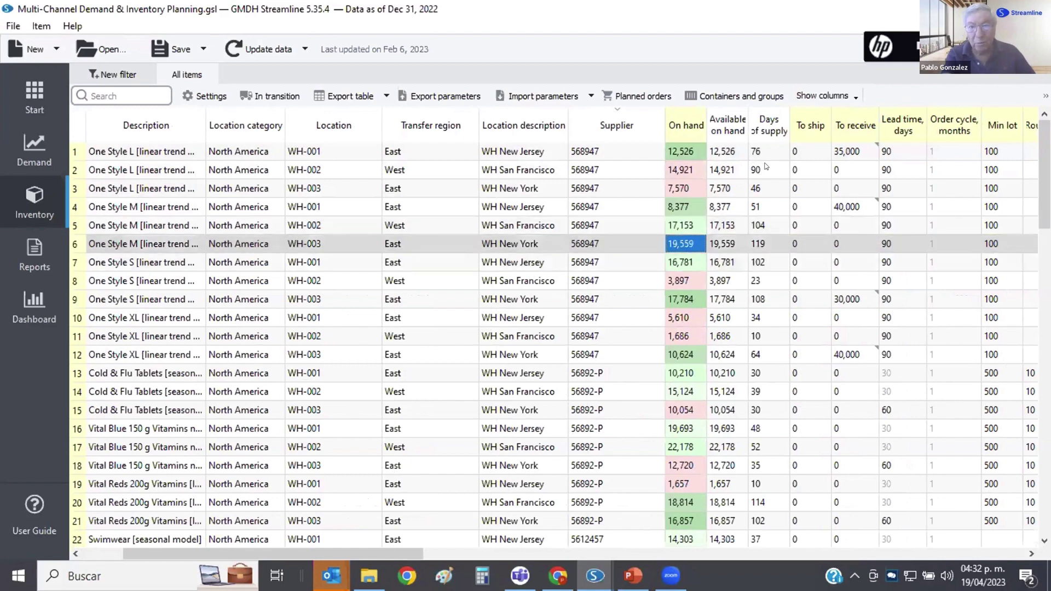
key(Up)
key(Up)
key(Up)
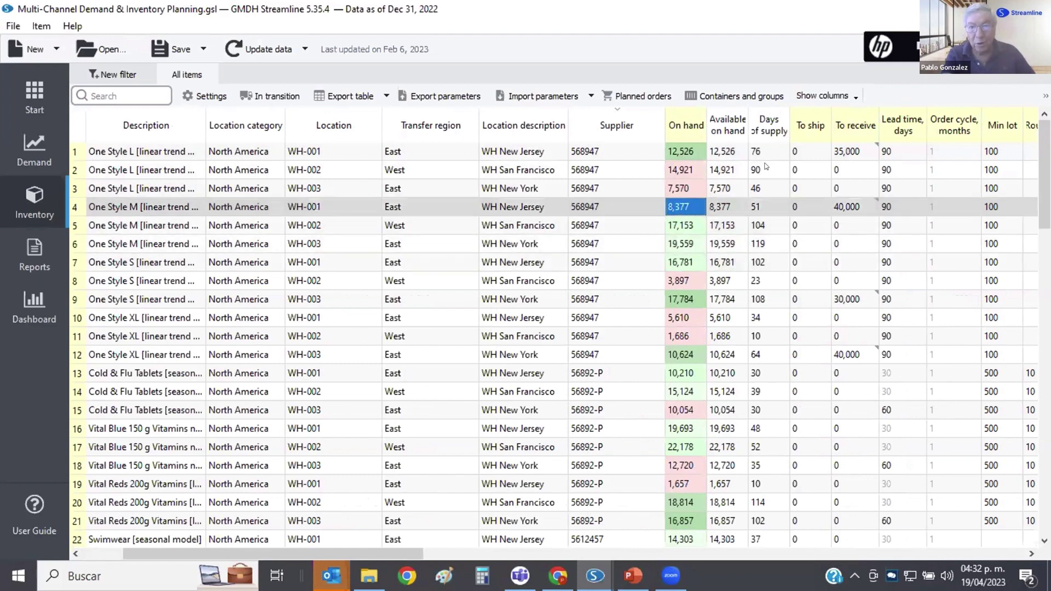
key(Down)
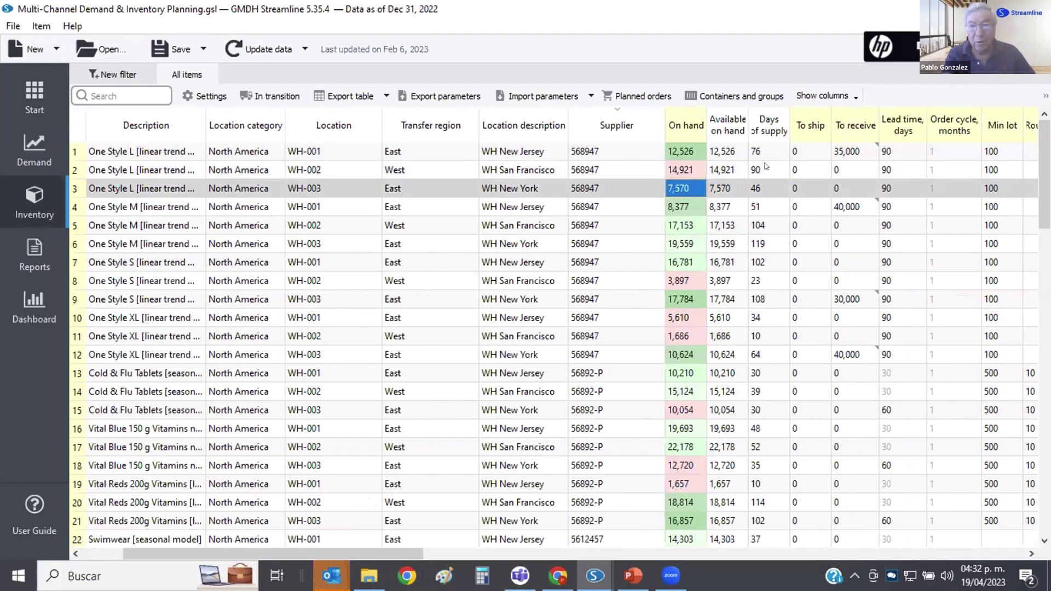
- Examine the lead time, minimum lot, rounding, safety stock and prices of One Style L at WH-002
key(Up)
key(Up)
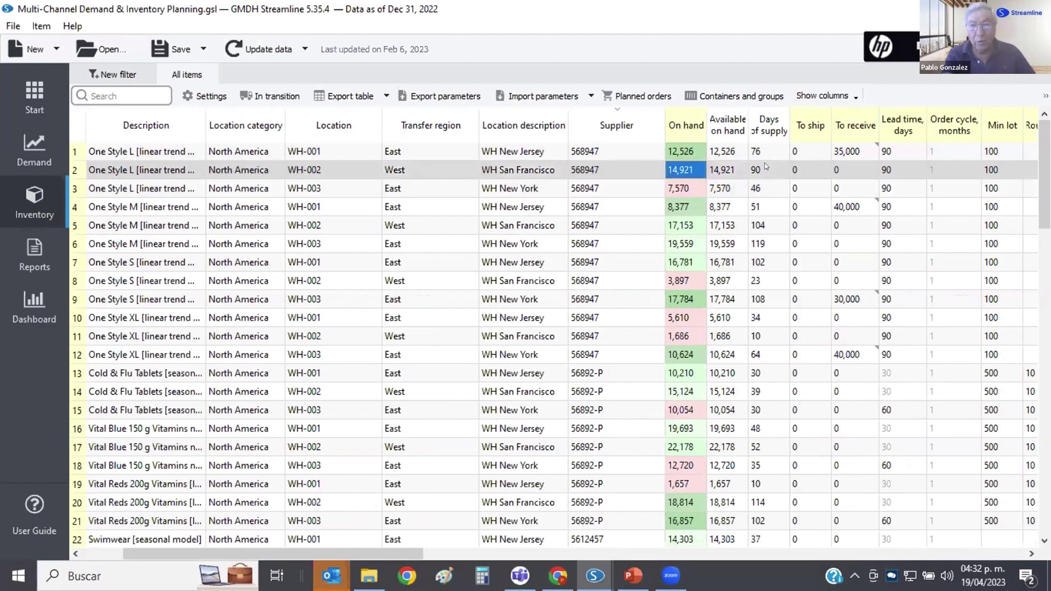
key(Right)
key(Right)
key(Right)
key(Right)
key(Right)
key(Right)
key(Right)
key(Right)
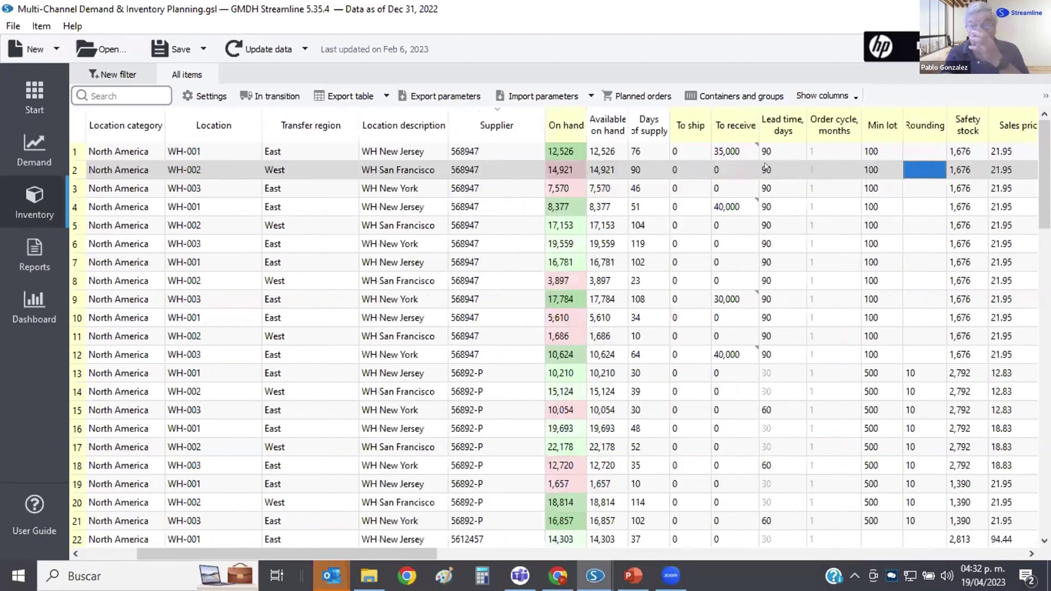
key(Right)
key(Right)
key(Right)
key(Left)
key(Left)
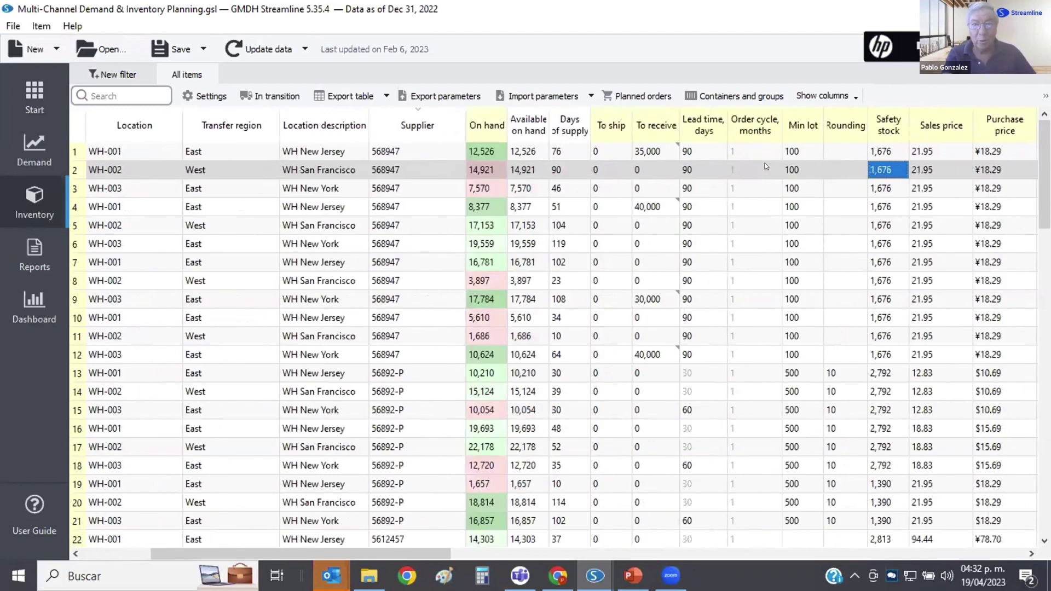
key(Left)
key(Left)
key(Left)
key(Left)
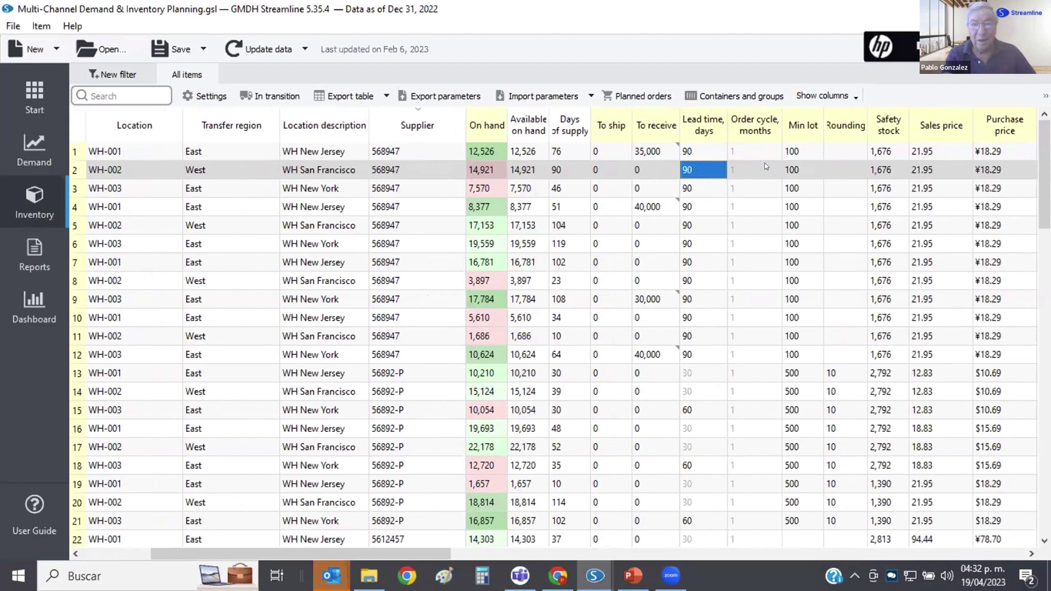
- Set the lead time to 180 days for all One Style items of supplier 568947 across the three warehouses
key(Up)
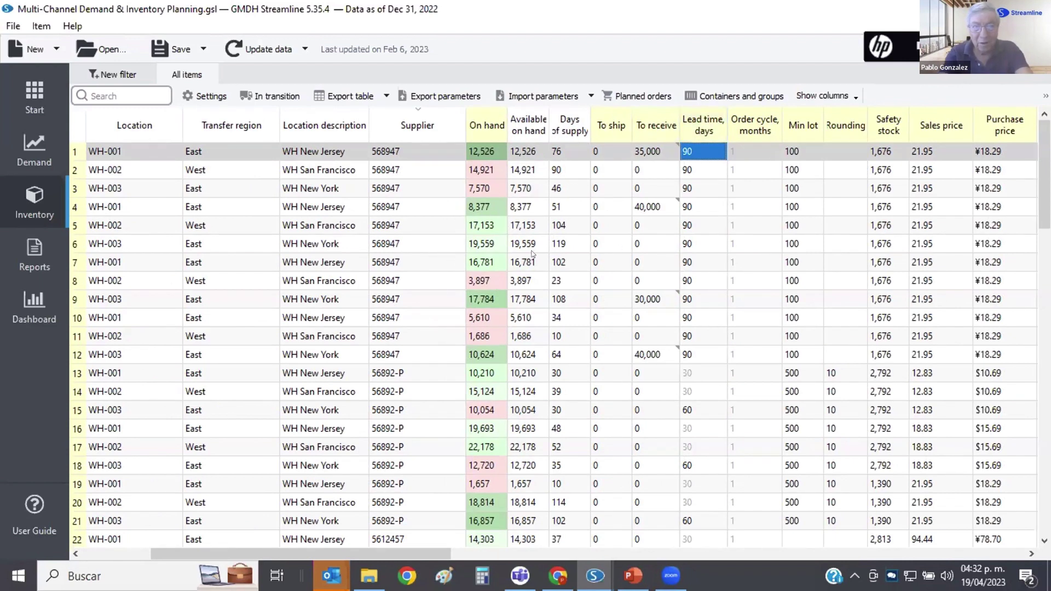
key(shift+Down)
key(shift+Down)
key(shift+Down)
key(shift+Down)
key(shift+Down)
key(shift+Down)
key(shift+Down)
key(shift+Down)
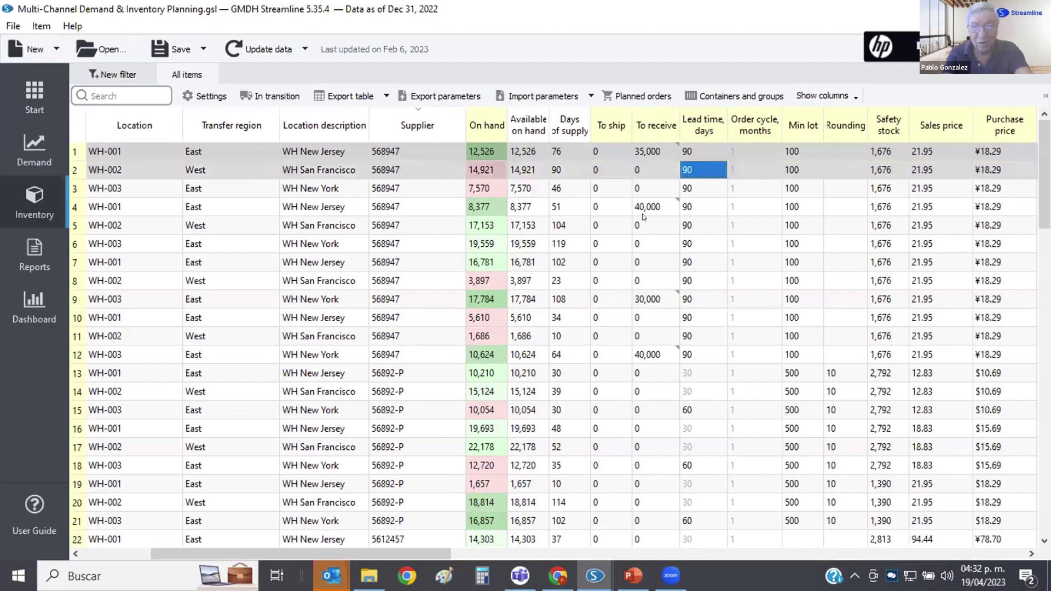
key(shift+Down)
key(shift+Down)
key(shift+Down)
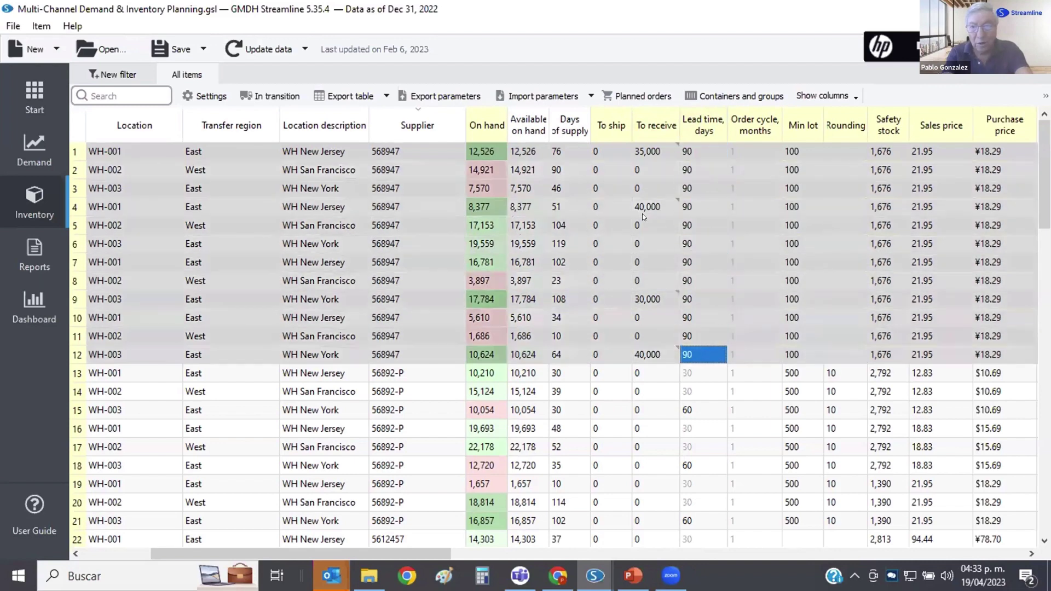
right_click(702, 361)
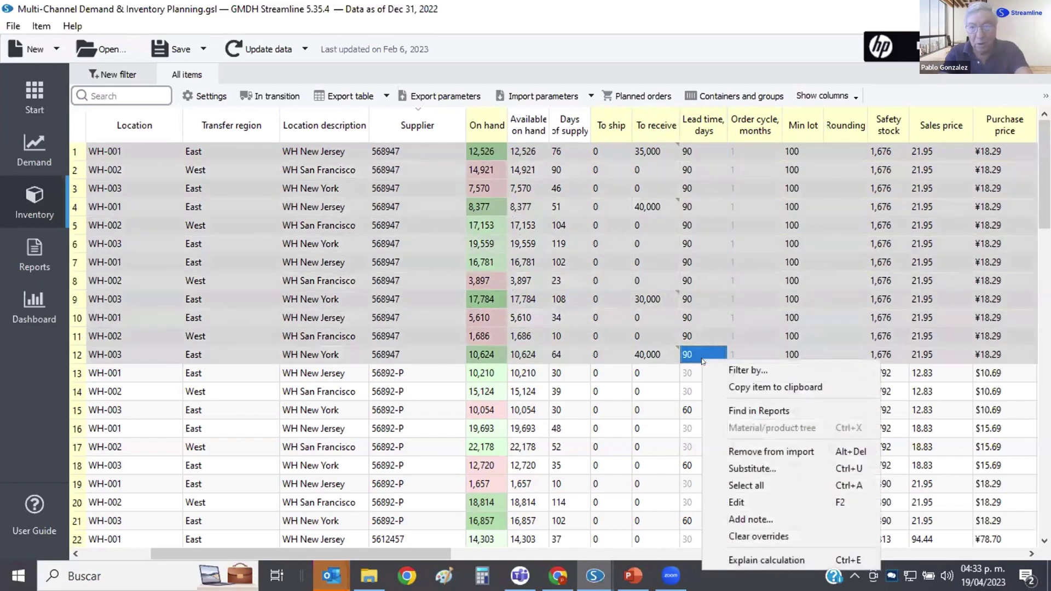
click(739, 502)
text(1)
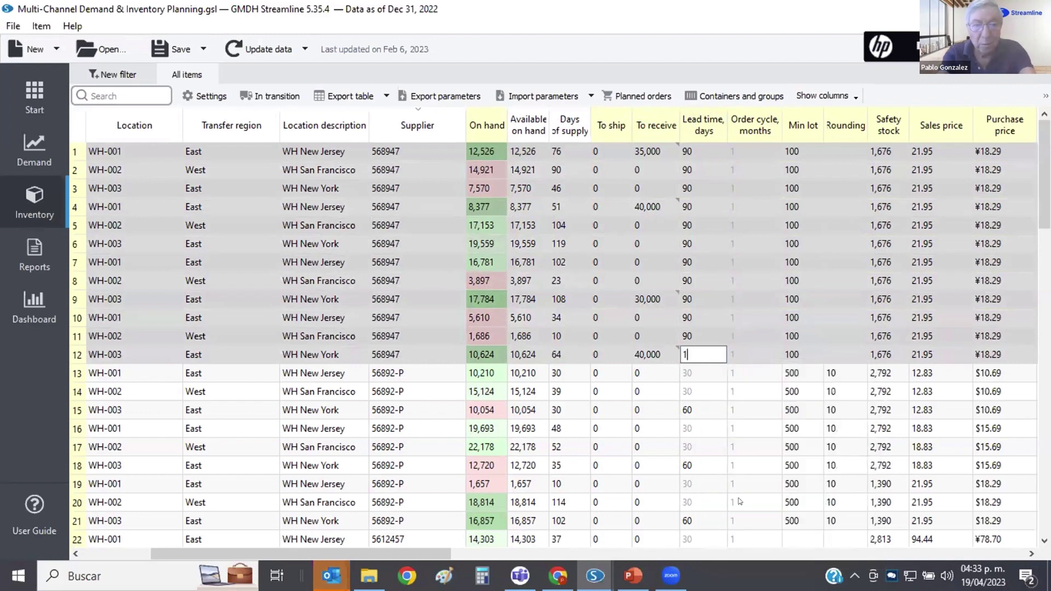
text(80)
key(Return)
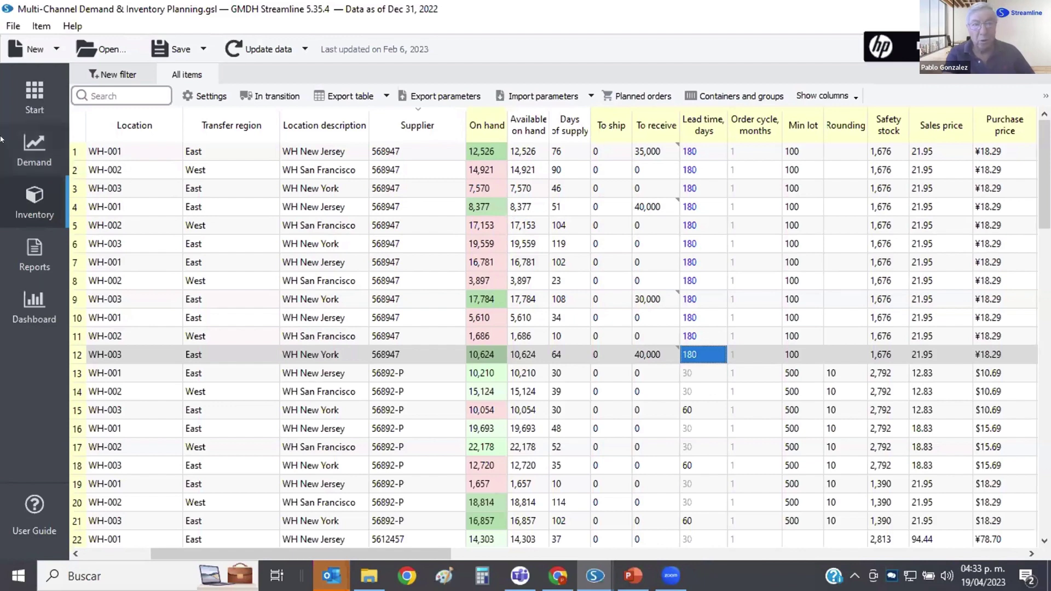
- View the demand plan of the Electronics category and return to the inventory plan
click(24, 141)
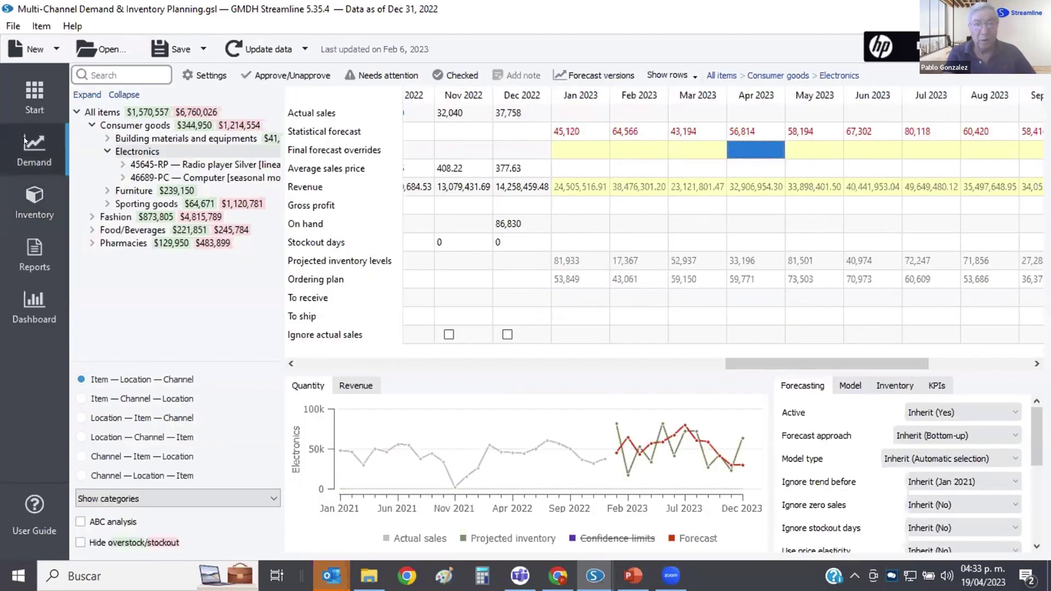
click(41, 205)
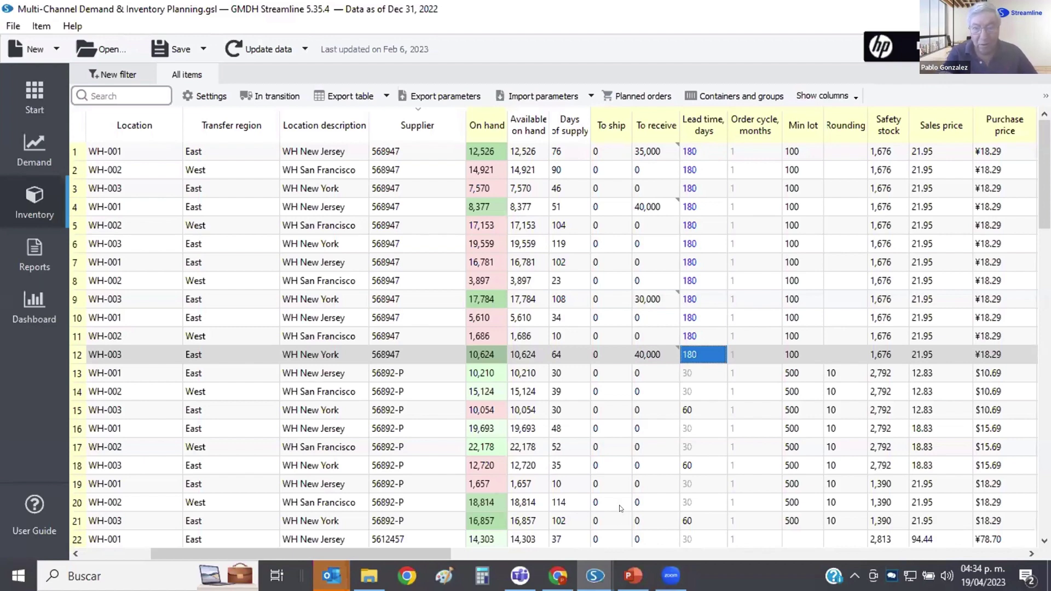
- Switch to the PowerPoint presentation DT Webinar Español (1).pptx and start the slide show from slide 13 on risk management
mouse_move(595, 576)
mouse_move(633, 576)
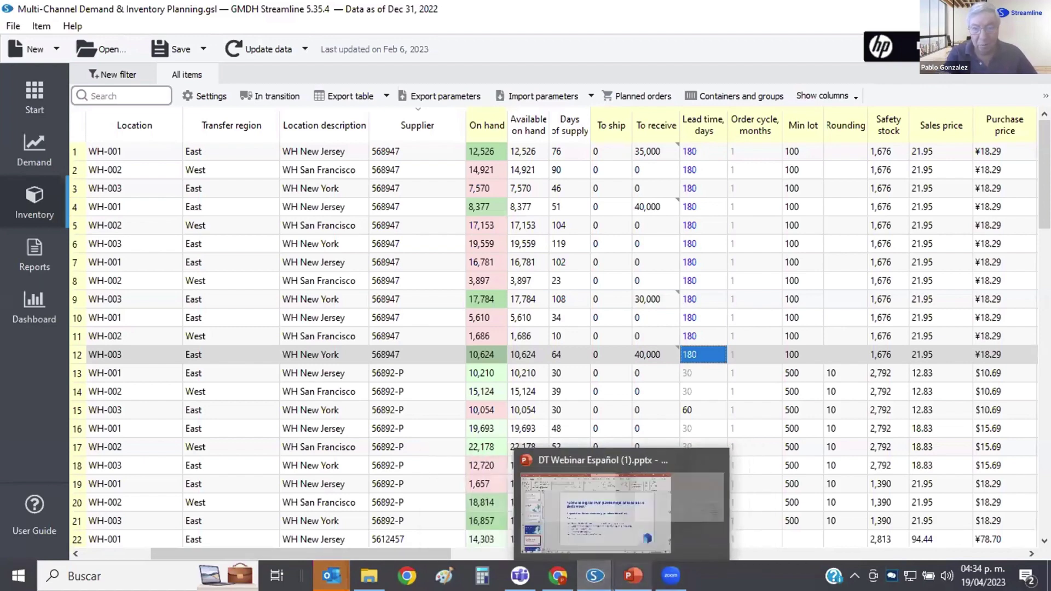
click(630, 512)
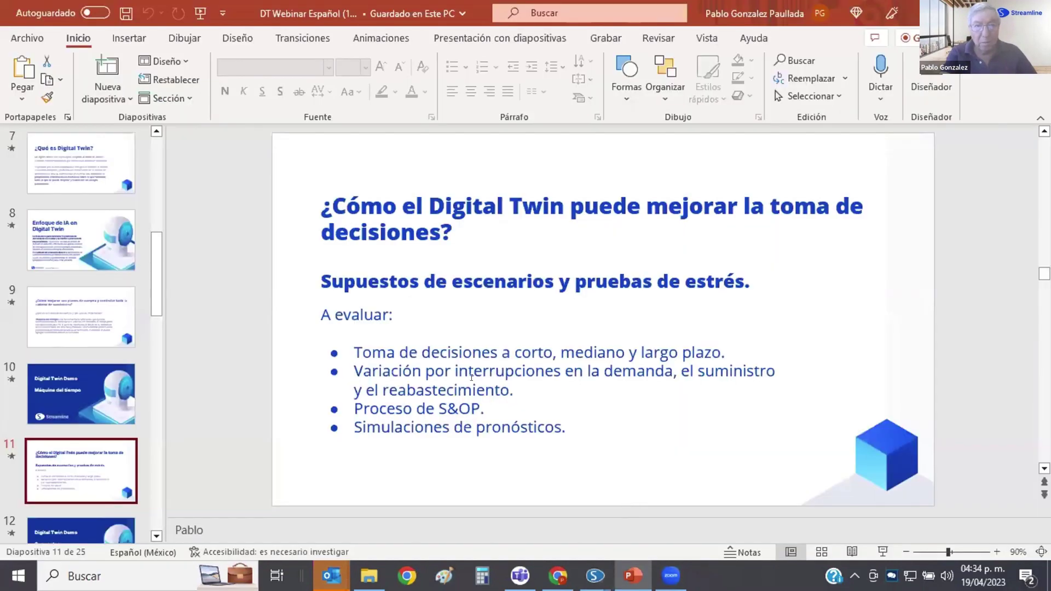
scroll(471, 378, down, 1)
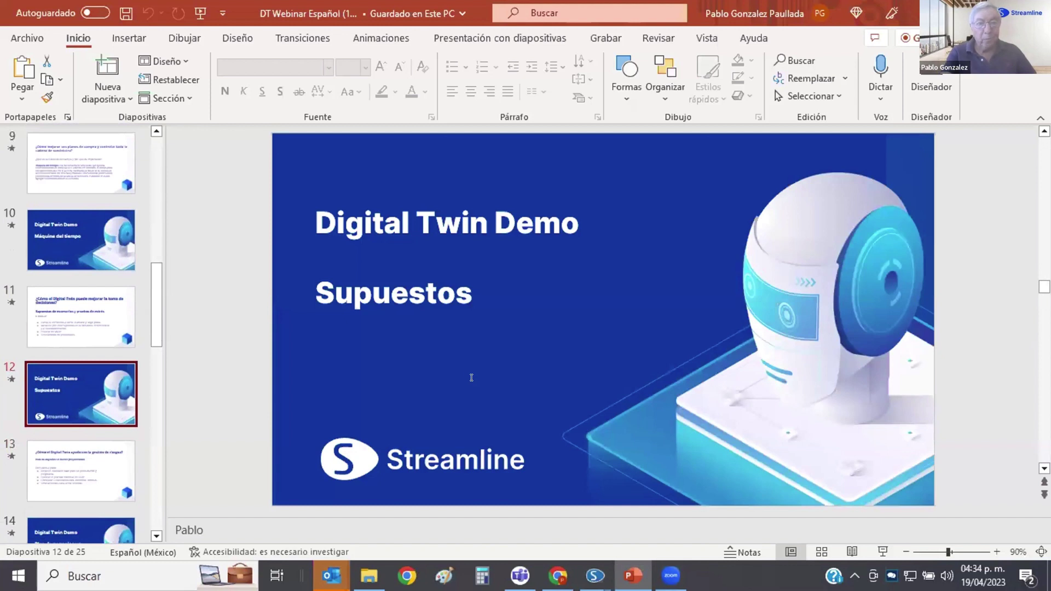
scroll(471, 378, down, 1)
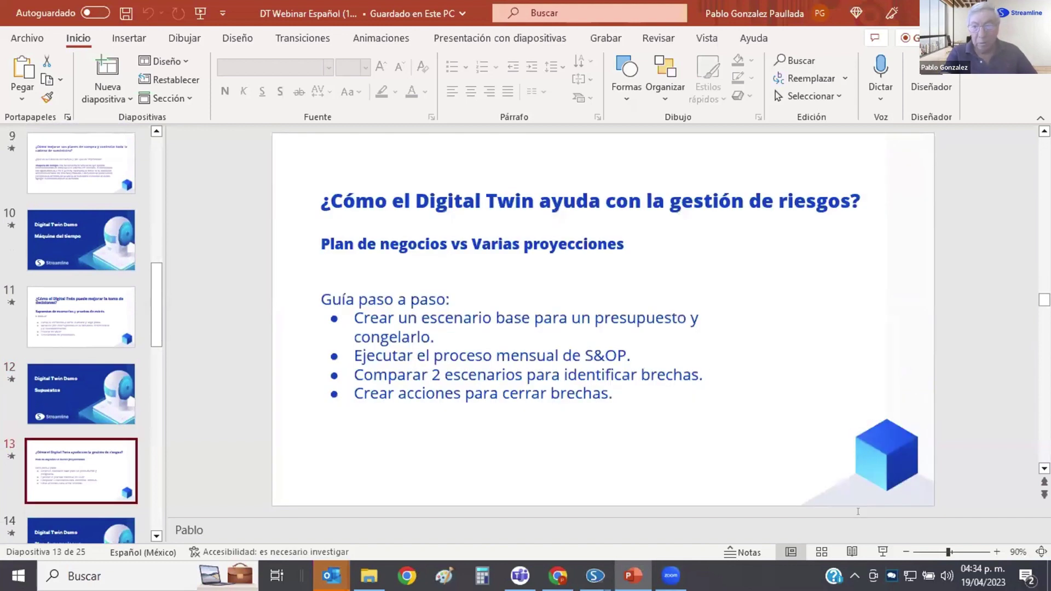
click(883, 552)
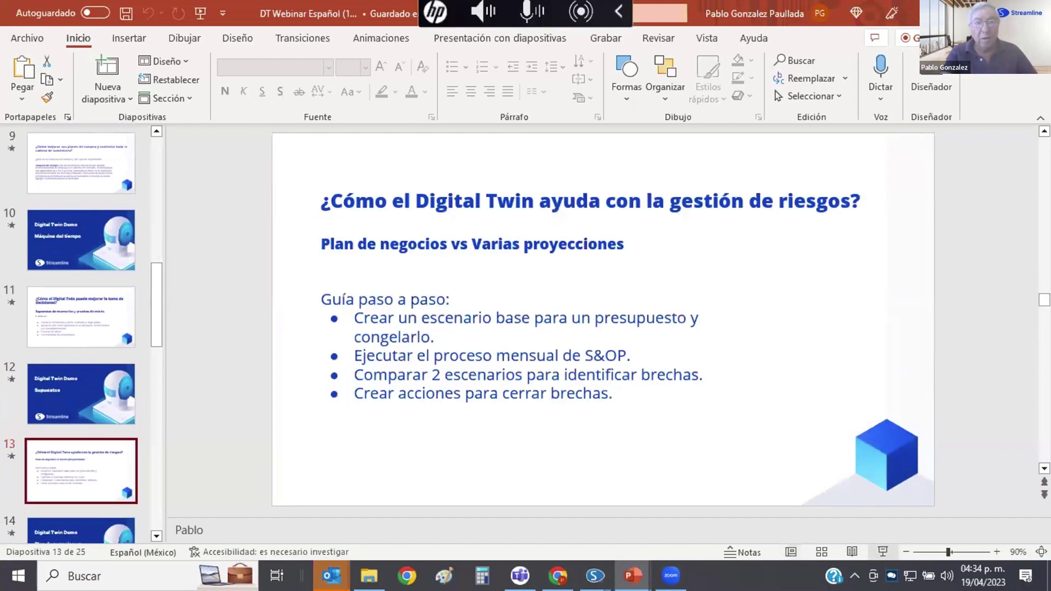
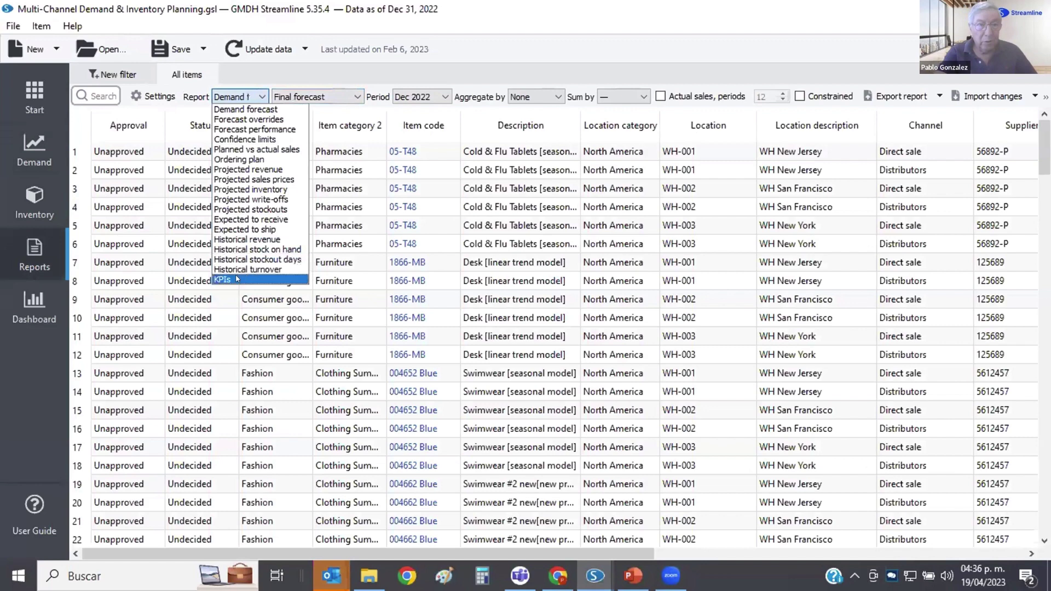
- Generate the KPIs report aggregated by item category
click(237, 279)
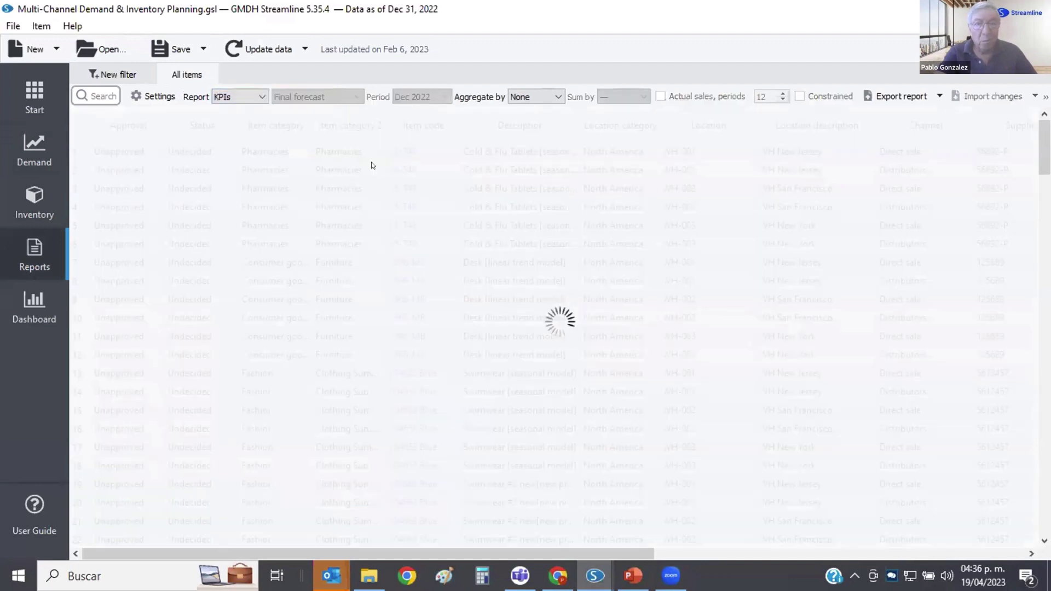
click(510, 94)
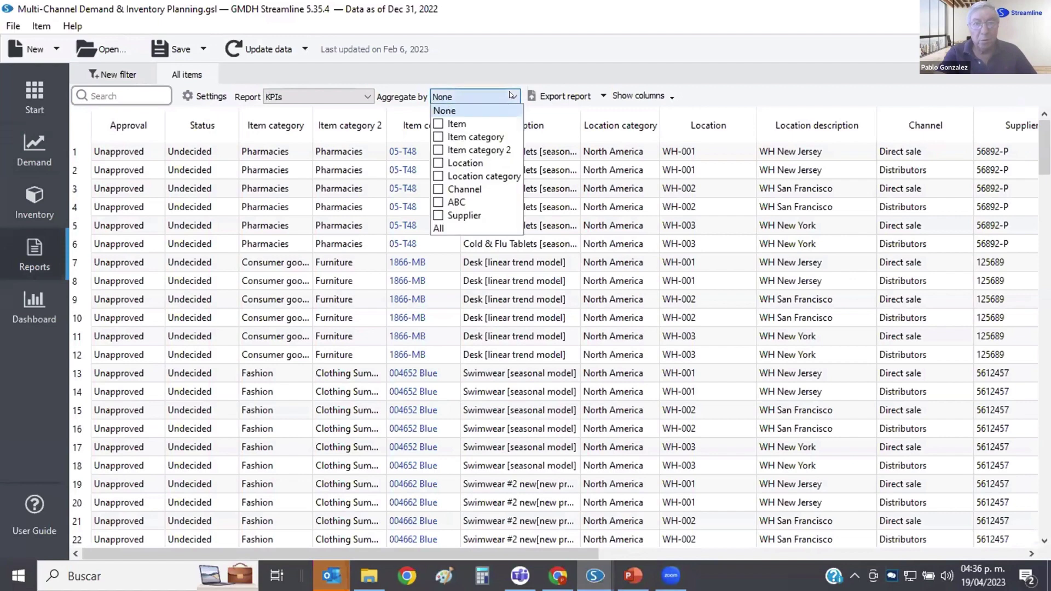
click(496, 137)
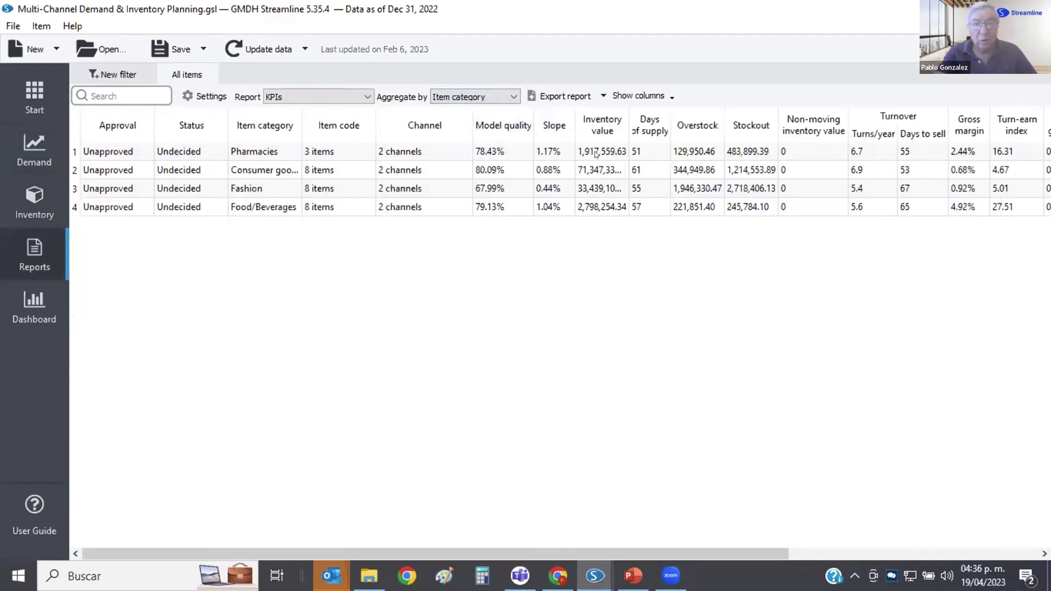
- Look over the item categories in the KPIs report, from Pharmacies to Fashion, and the Pharmacies inventory value
click(606, 154)
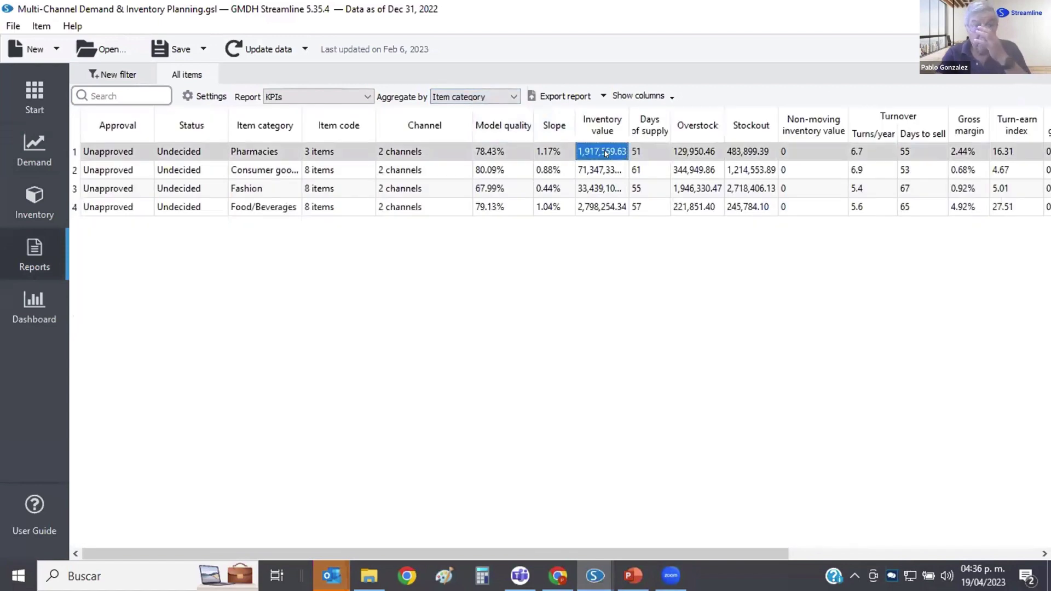
key(Left)
key(Left)
key(Left)
key(Left)
key(Left)
key(Down)
key(Down)
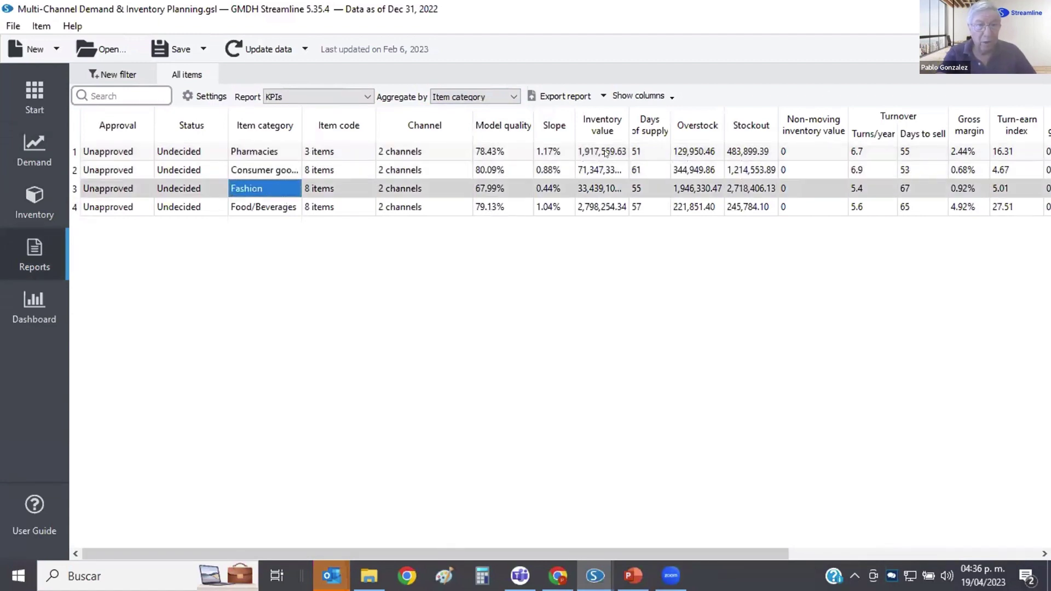
key(Up)
key(Up)
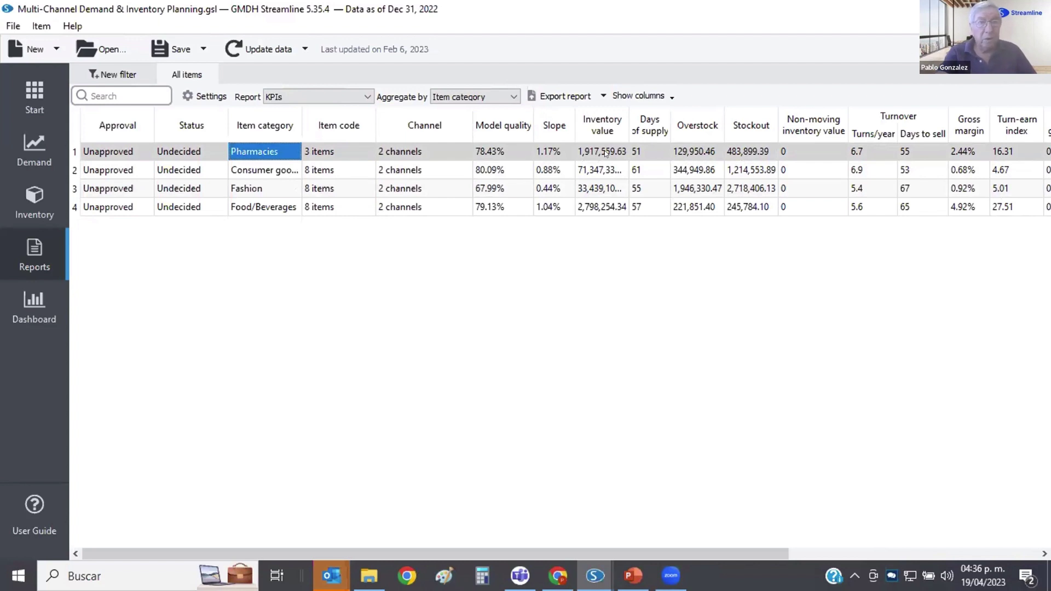
- Examine the Consumer goods KPIs from inventory value through turnover, revenue and purchase value, comparing annual sales with next year sales
key(Down)
key(Right)
key(Right)
key(Right)
key(Right)
key(Right)
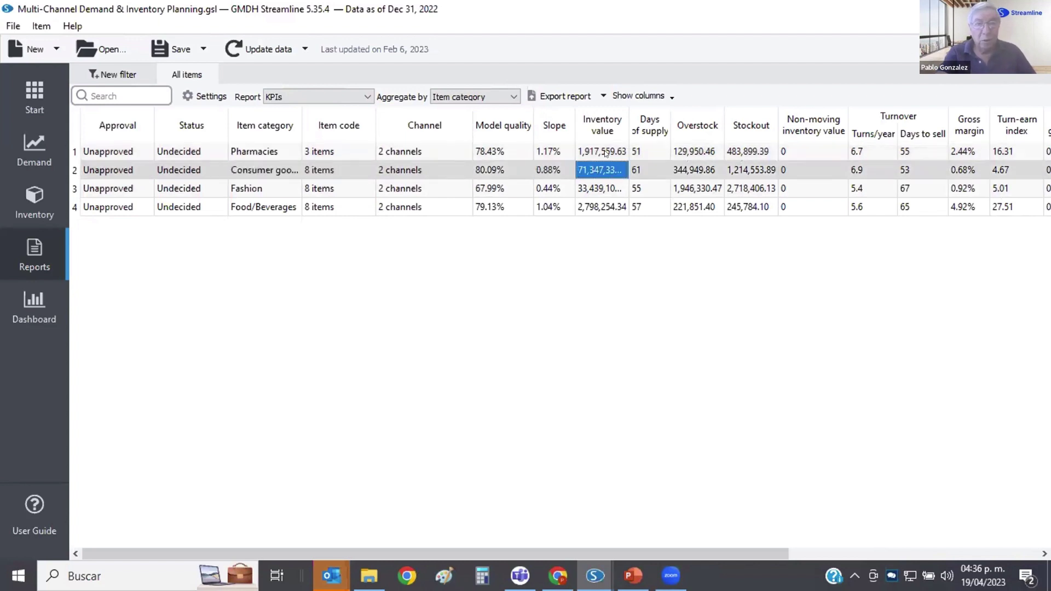
key(Right)
key(Right)
key(Right)
key(Right)
key(Right)
key(Right)
key(Right)
key(Right)
key(Right)
key(Right)
key(Right)
key(Right)
key(Right)
key(Right)
key(Right)
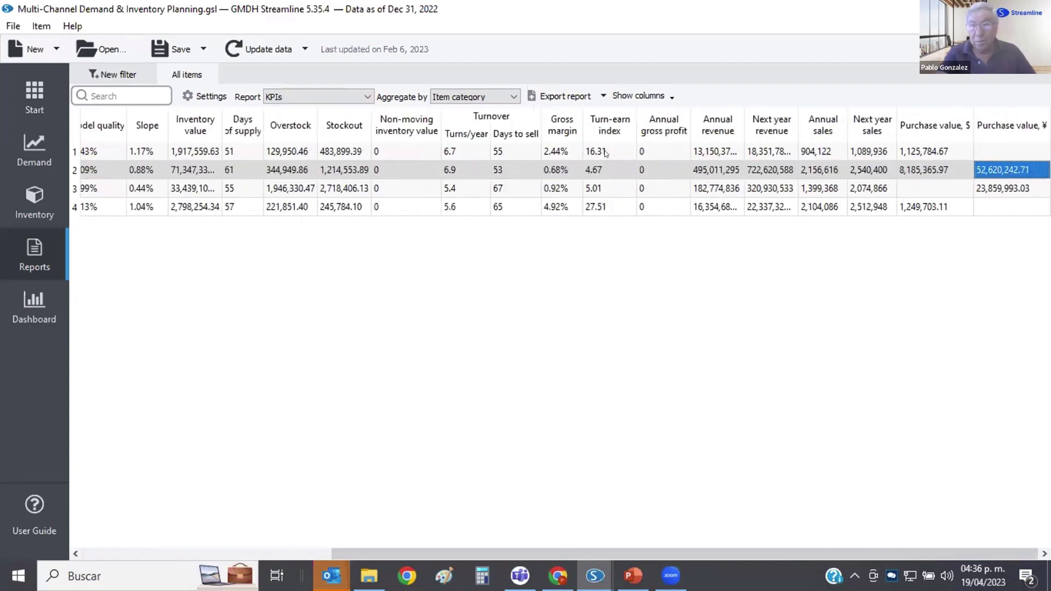
key(Left)
key(Left)
key(Left)
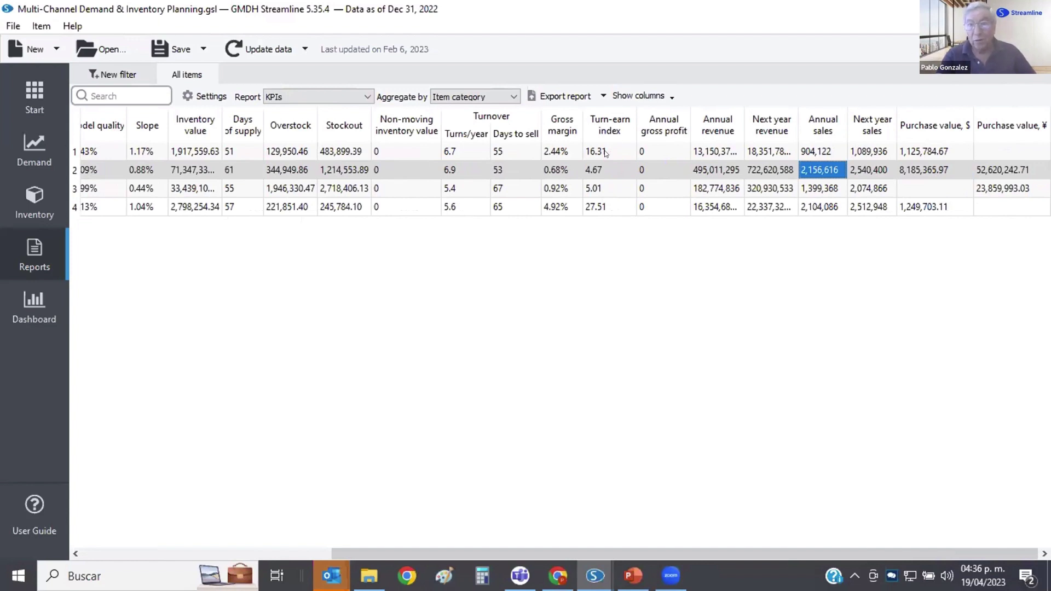
key(Right)
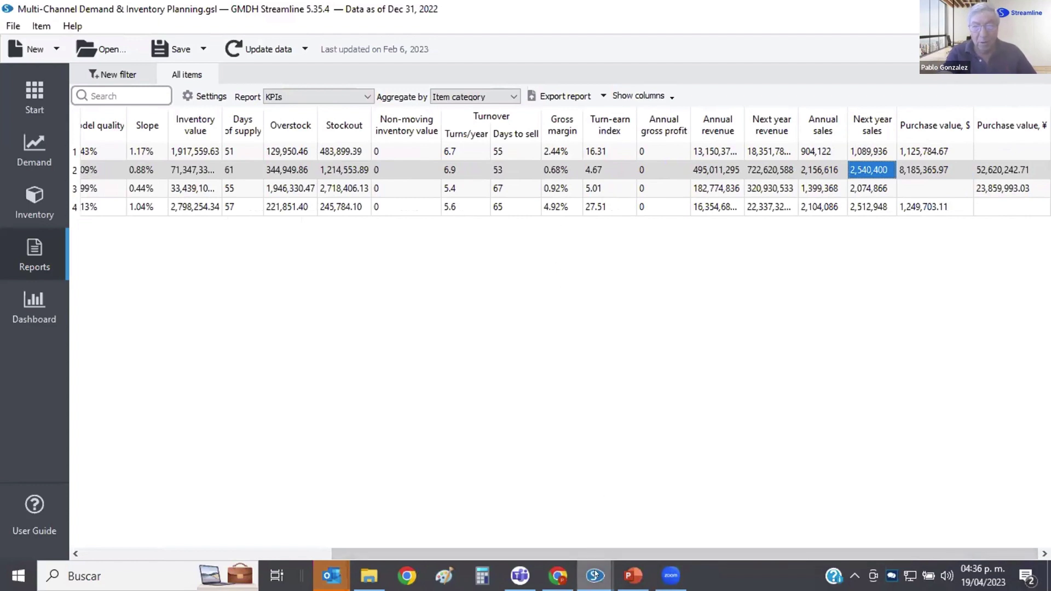
- Switch to the demand plan window and try to override the January 2023 final forecast of all items with 800000, propagating the value
mouse_move(595, 575)
click(660, 463)
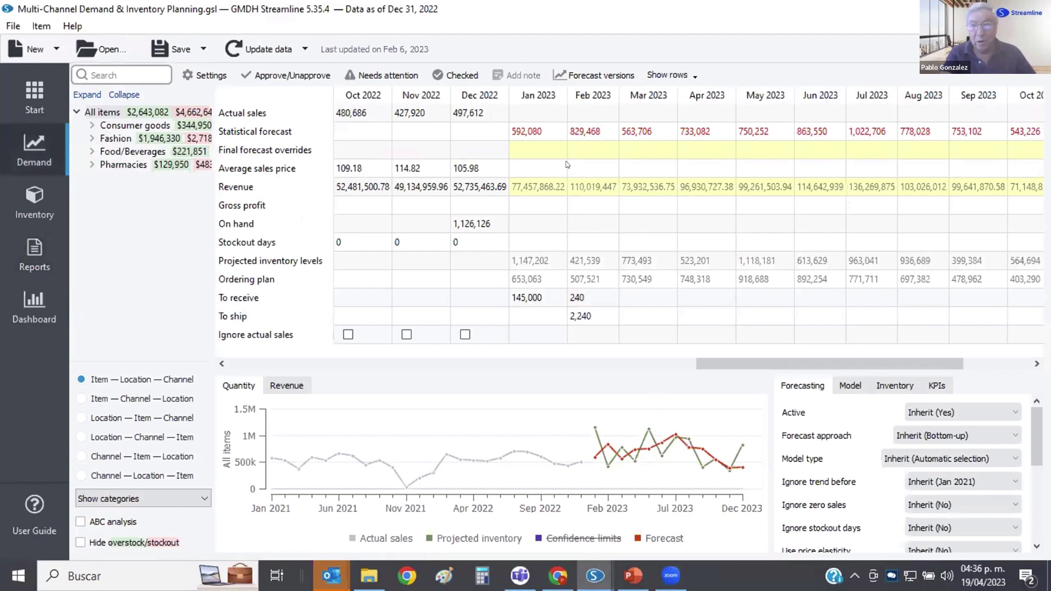
double_click(536, 142)
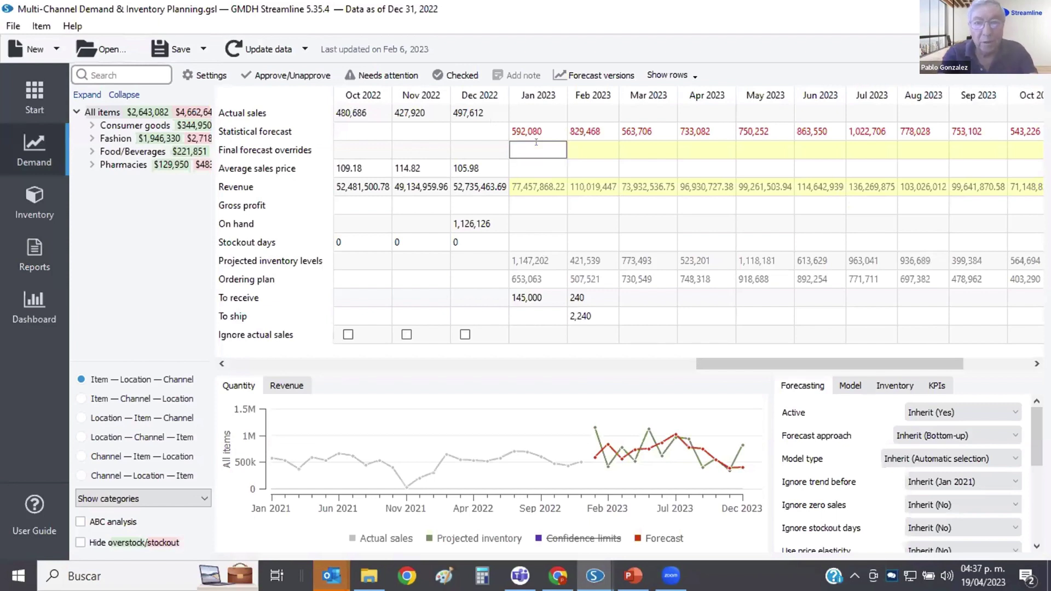
text(800000)
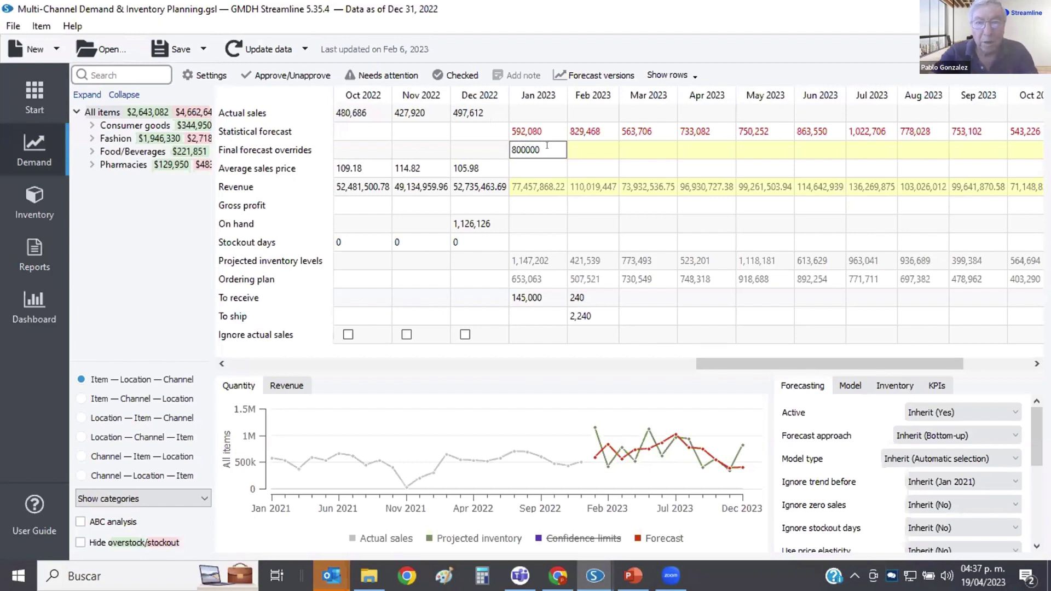
right_click(552, 156)
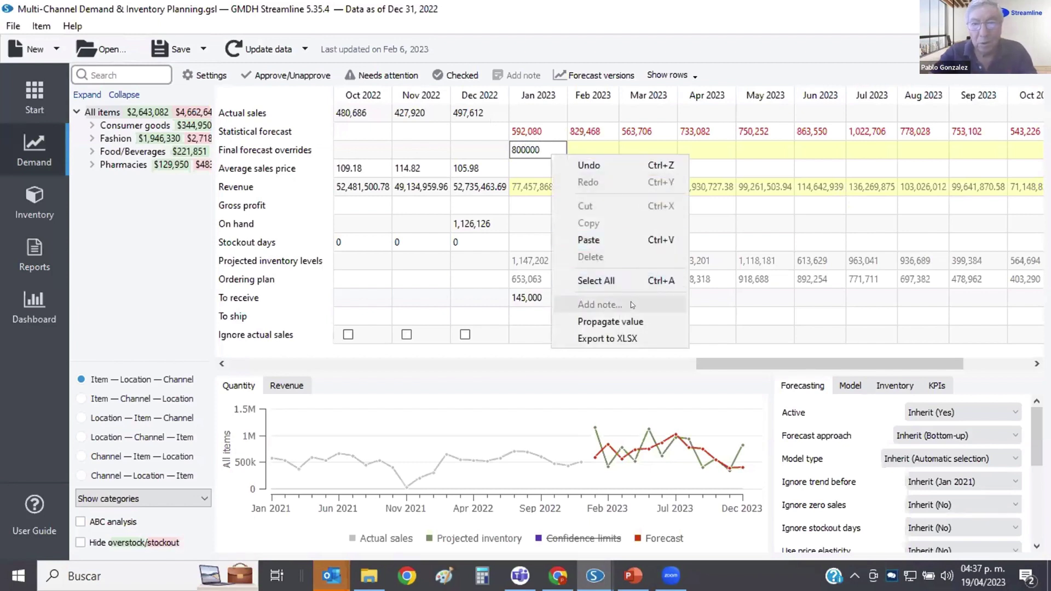
click(630, 322)
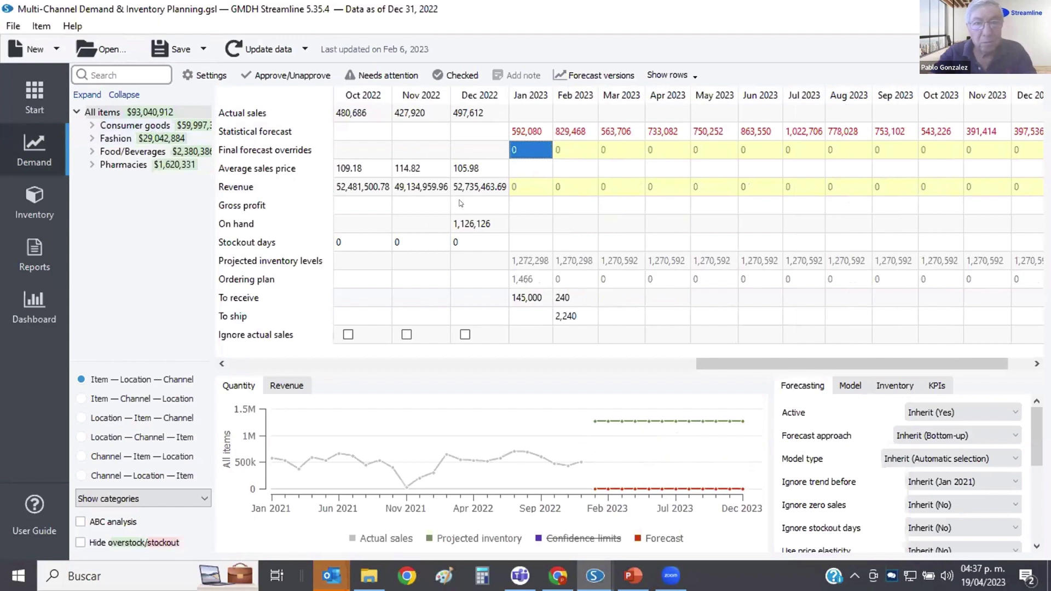
- Clear the final forecast override for all items from January 2023 onward
click(522, 152)
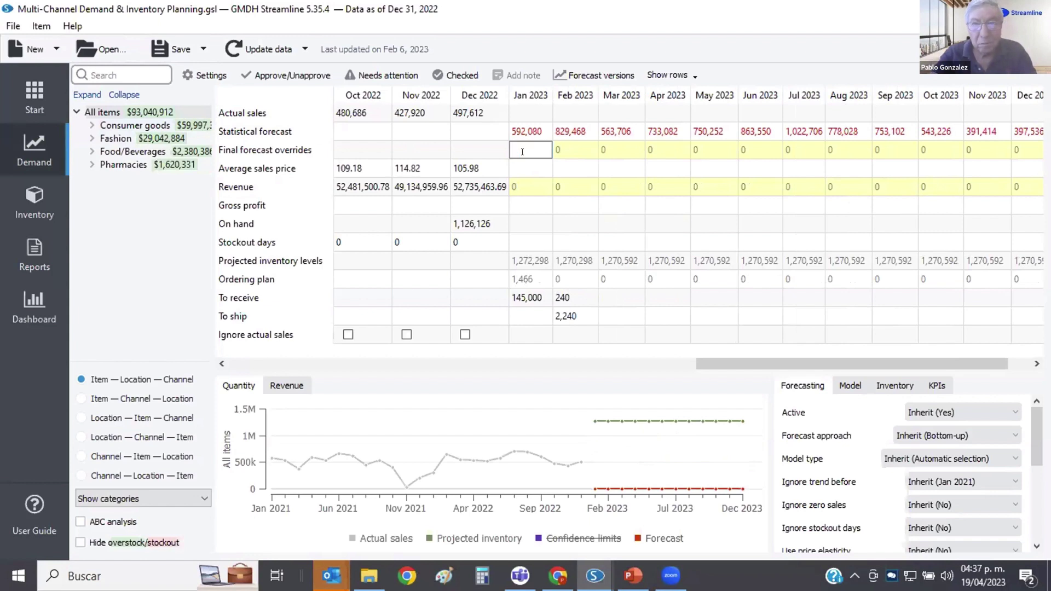
key(Return)
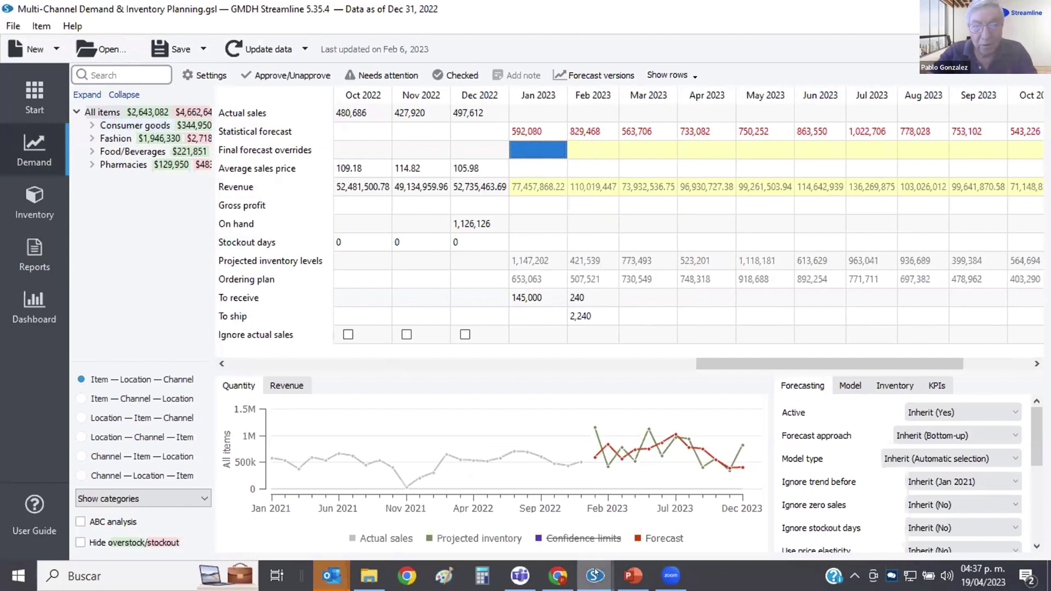
- Check the Consumer goods row of the KPIs report in the other project window, then return to the demand plan
mouse_move(597, 574)
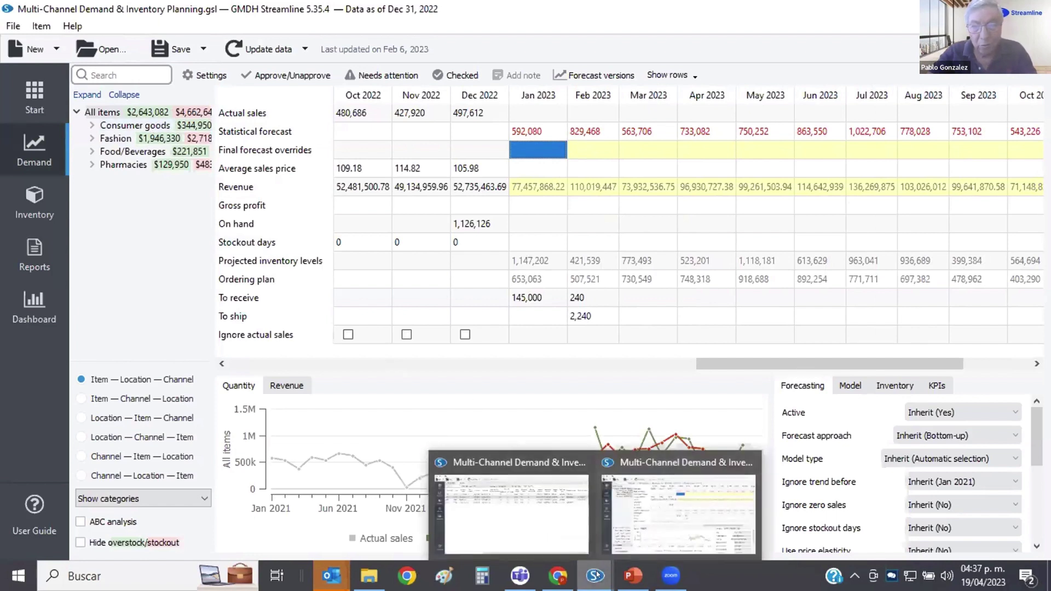
click(508, 496)
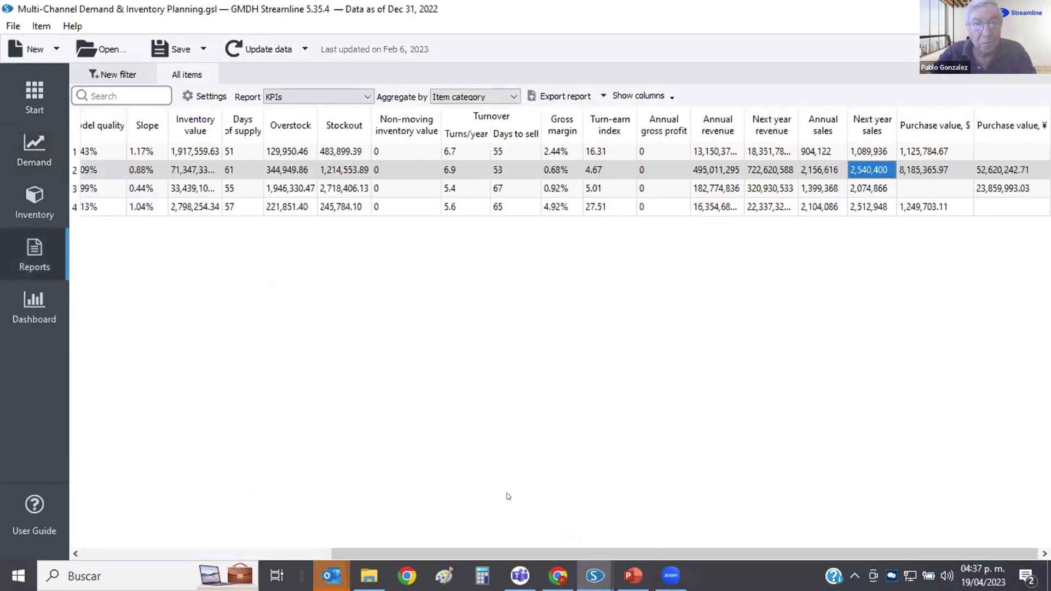
mouse_move(595, 575)
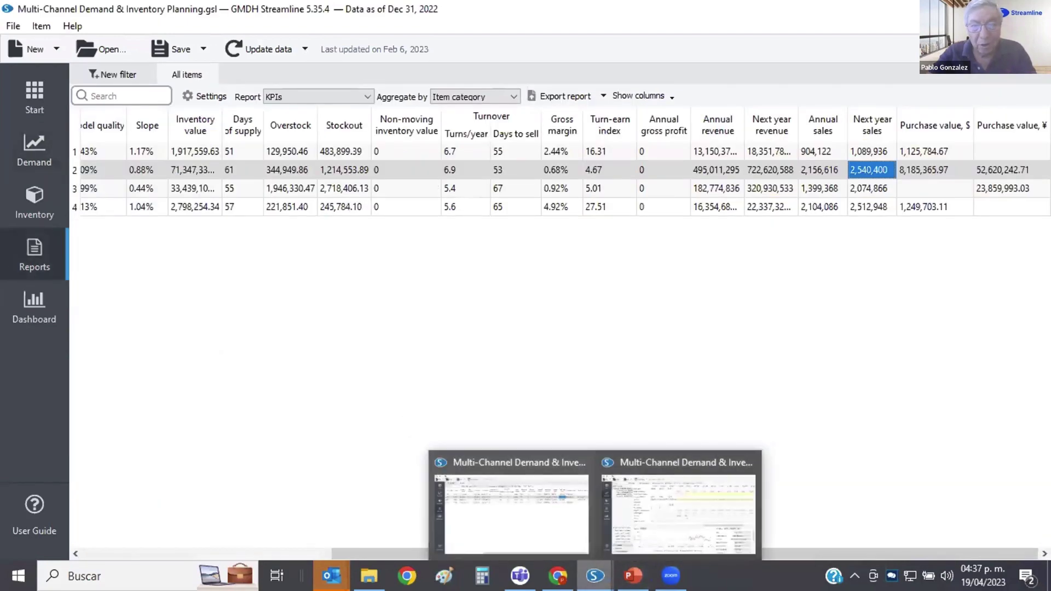
click(674, 496)
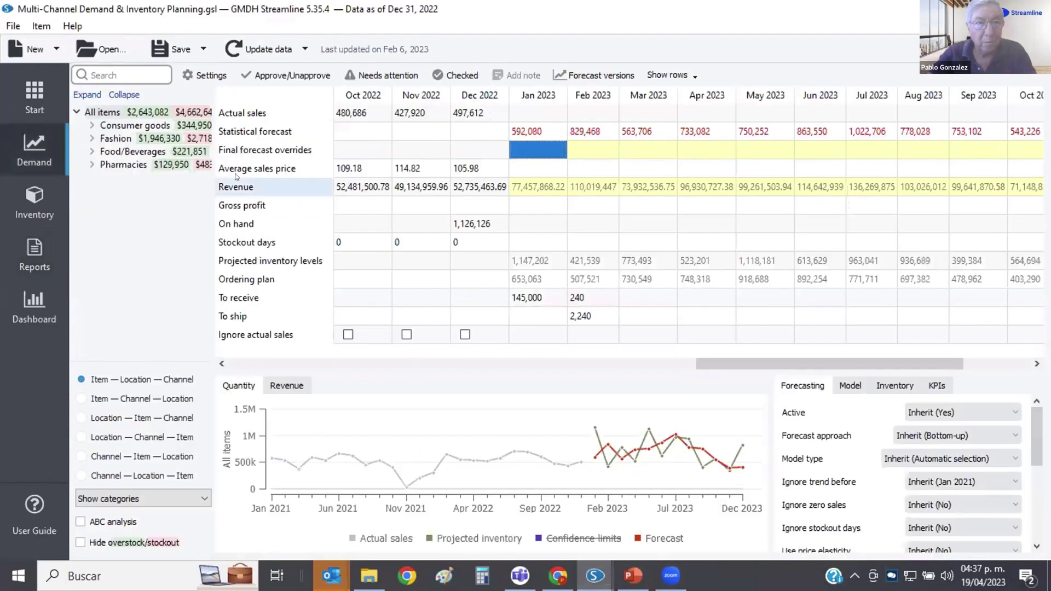
- Override the January 2023 final forecast of Consumer goods with 200000 and propagate the value to the following months
click(163, 127)
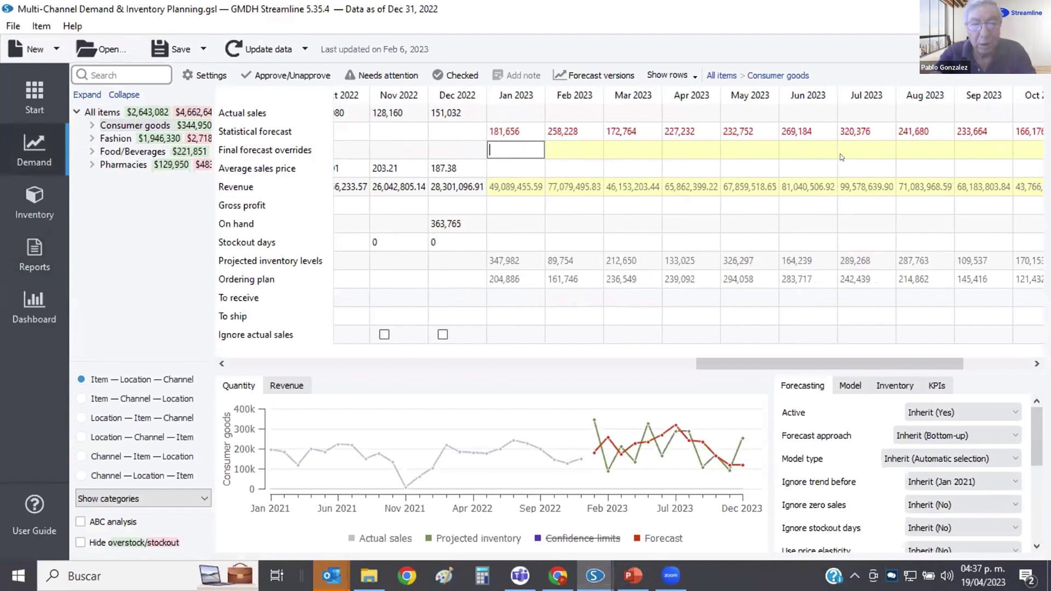
text(200,)
text(00000)
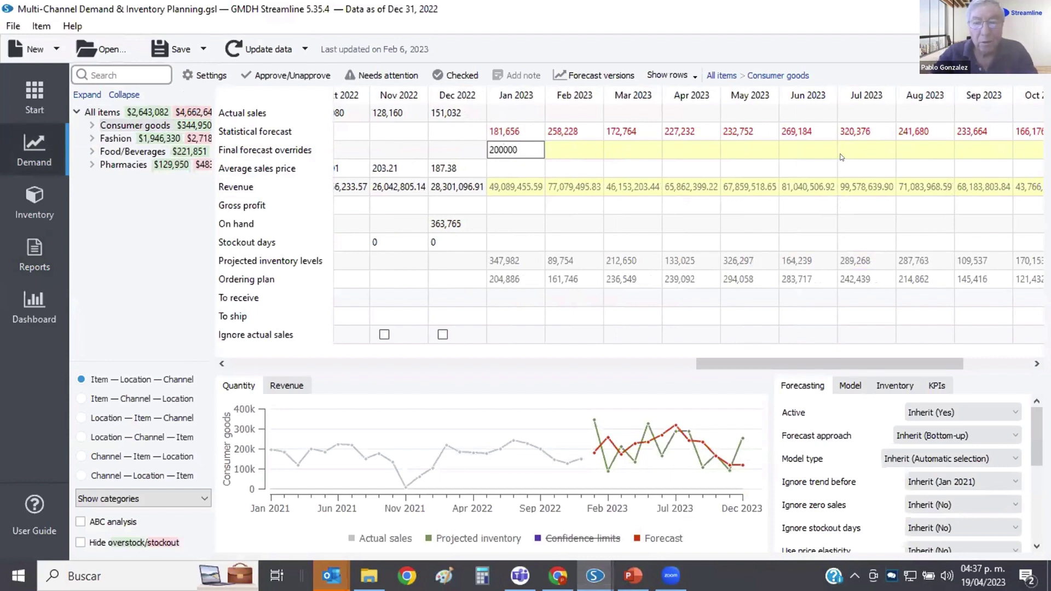
key(Return)
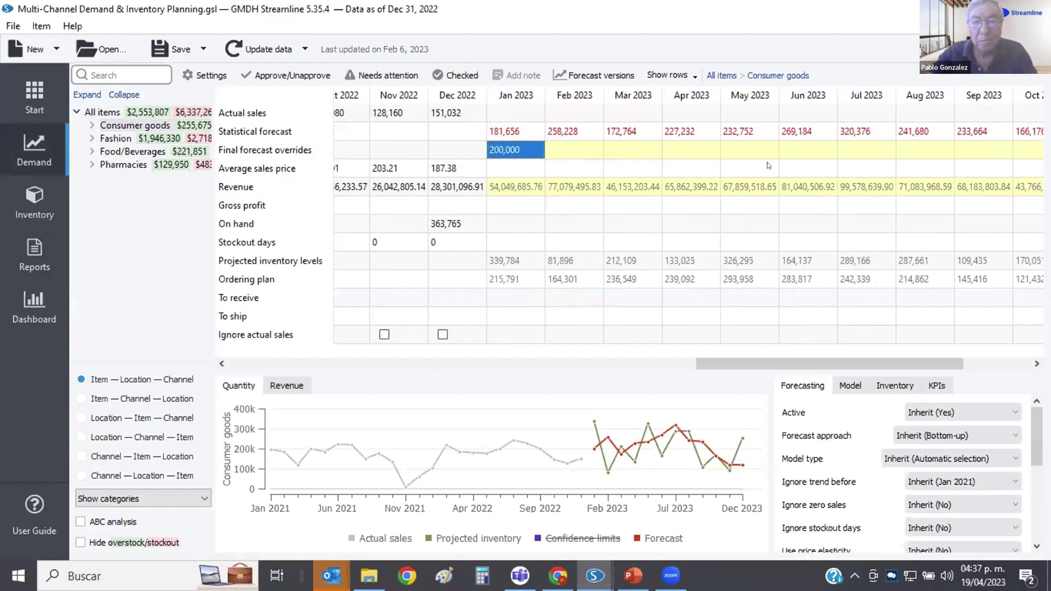
right_click(530, 151)
click(570, 180)
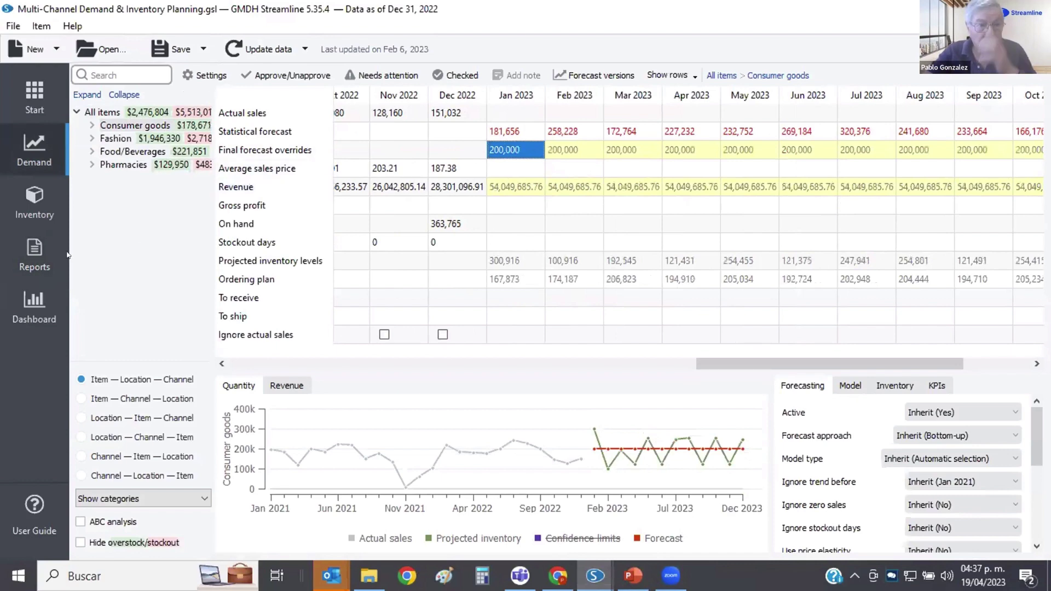
- Show the KPIs report for this scenario, aggregated by item category
click(33, 251)
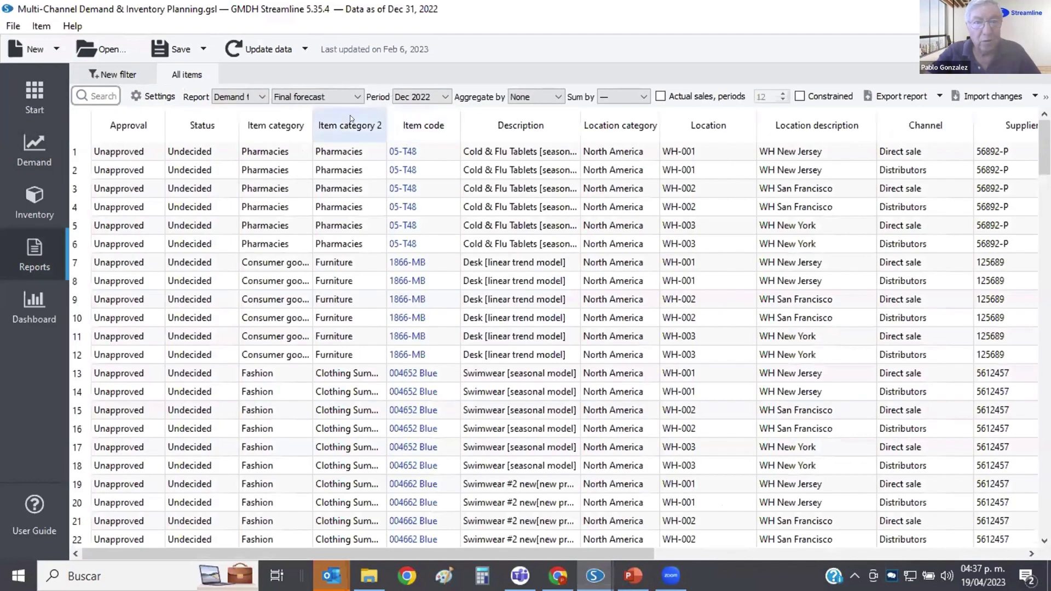
click(262, 97)
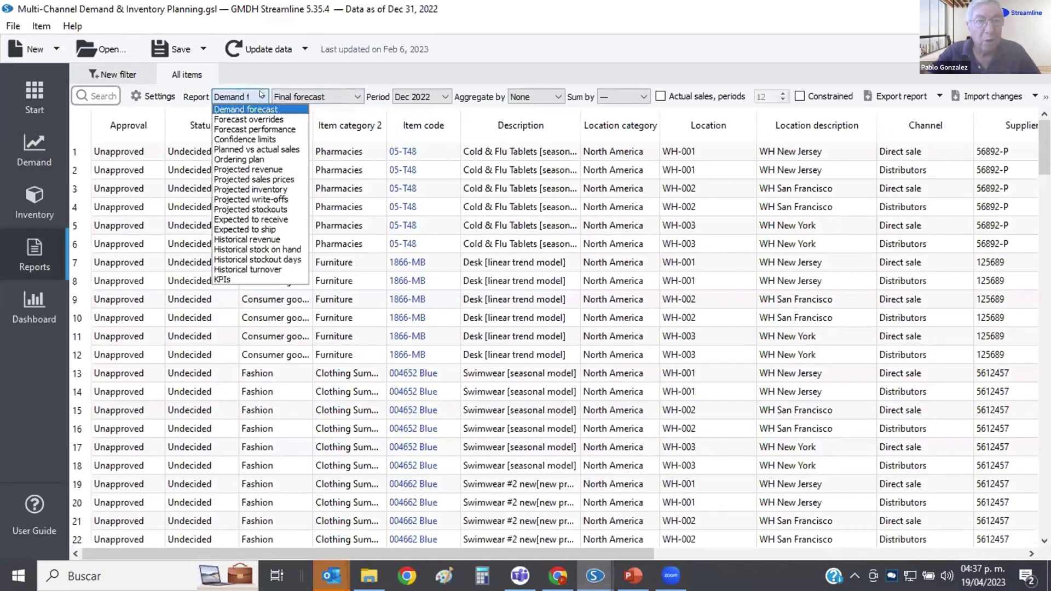
click(237, 278)
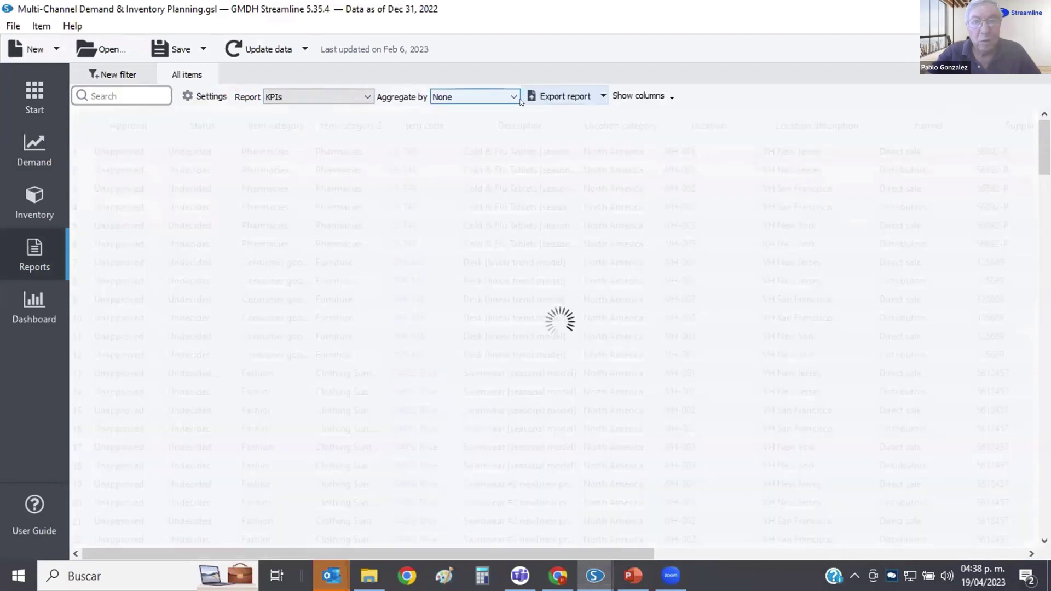
click(514, 96)
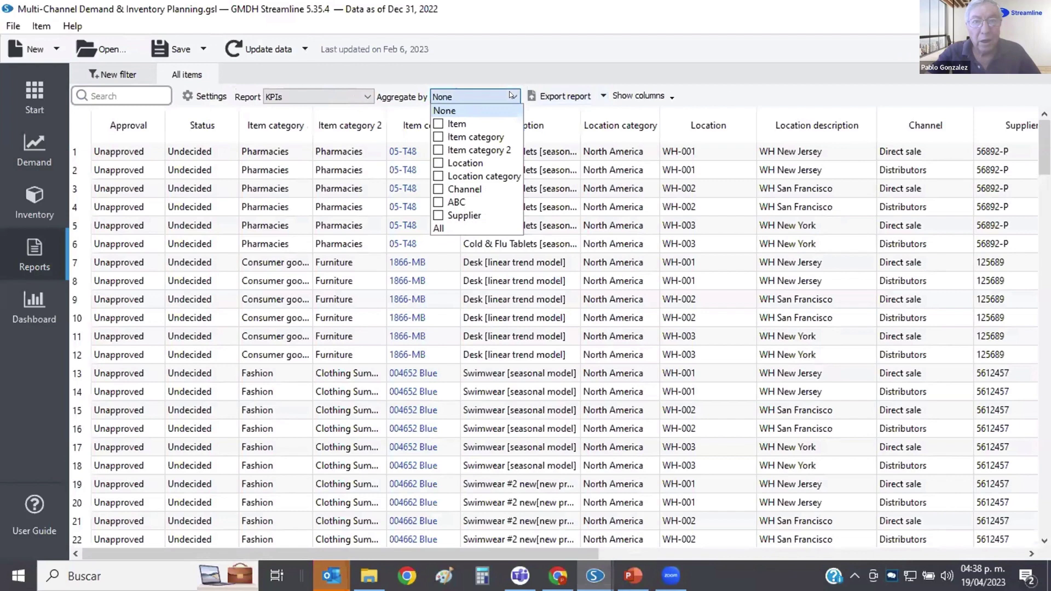
click(492, 135)
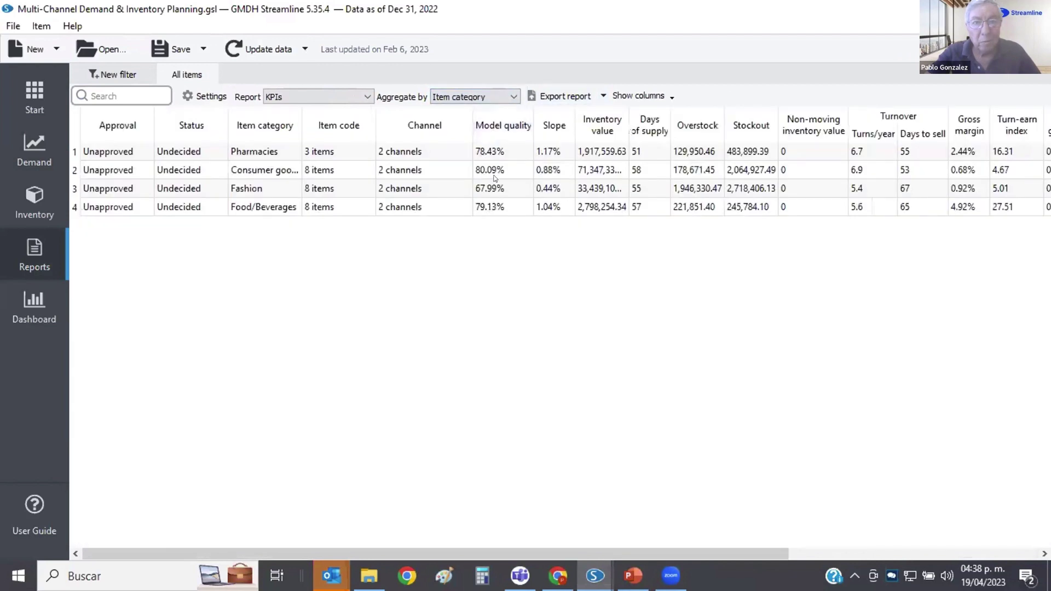
- Examine the Consumer goods KPIs through next year sales and purchase value, and compare them with the KPIs report in the other project window
click(509, 167)
key(Right)
key(Right)
key(Right)
key(Right)
key(Right)
key(Right)
key(Right)
key(Right)
key(Right)
key(Right)
key(Right)
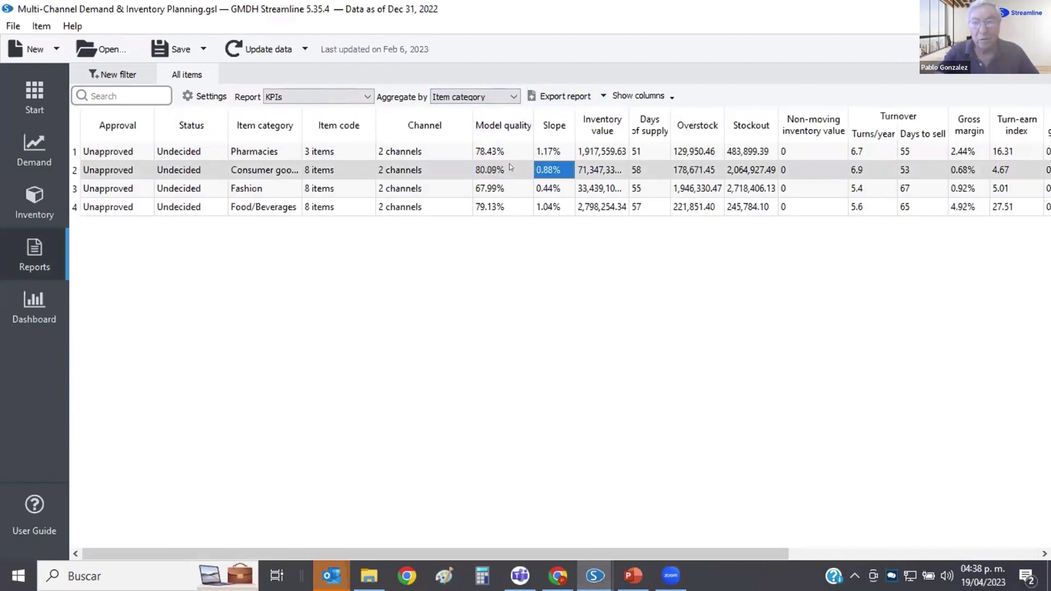
key(Right)
key(Right)
key(Right)
key(Right)
key(Right)
key(Right)
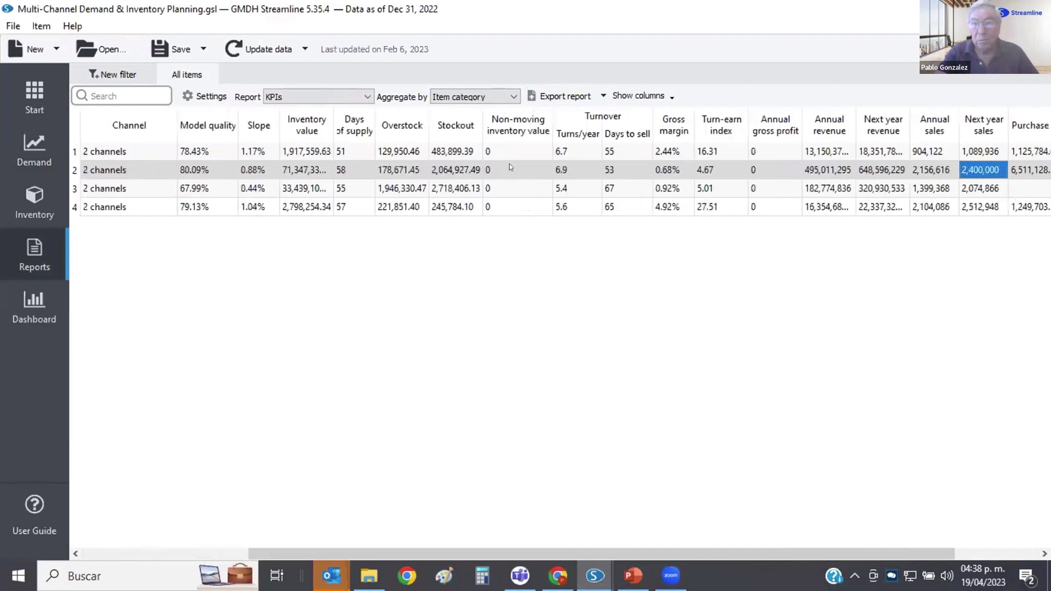
key(Left)
key(Left)
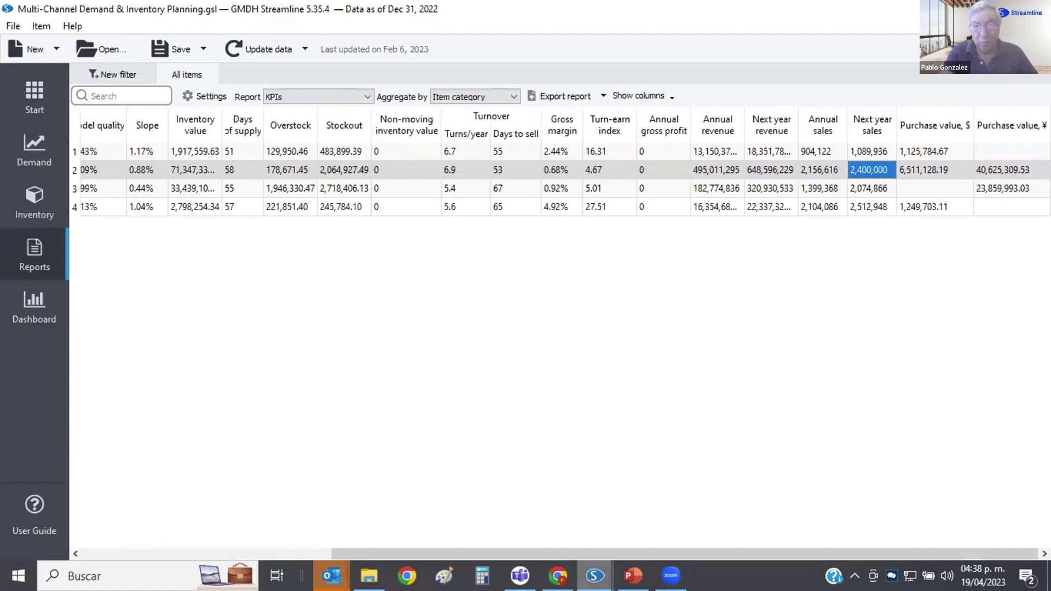
mouse_move(595, 575)
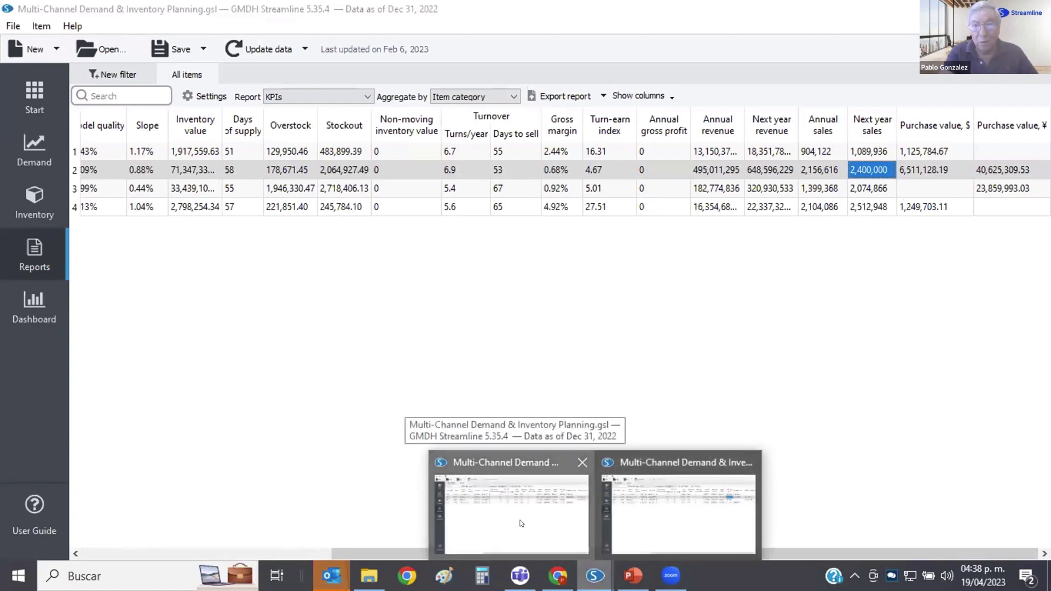
click(520, 524)
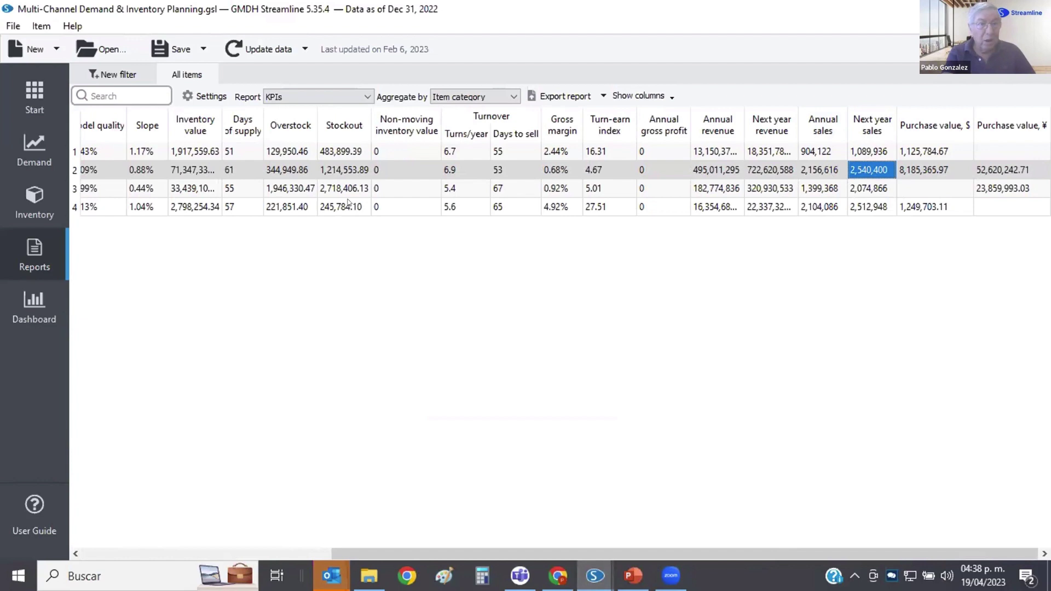
- In the demand plan, set the January 2023 revenue of the Electronics category to 30000000
click(16, 141)
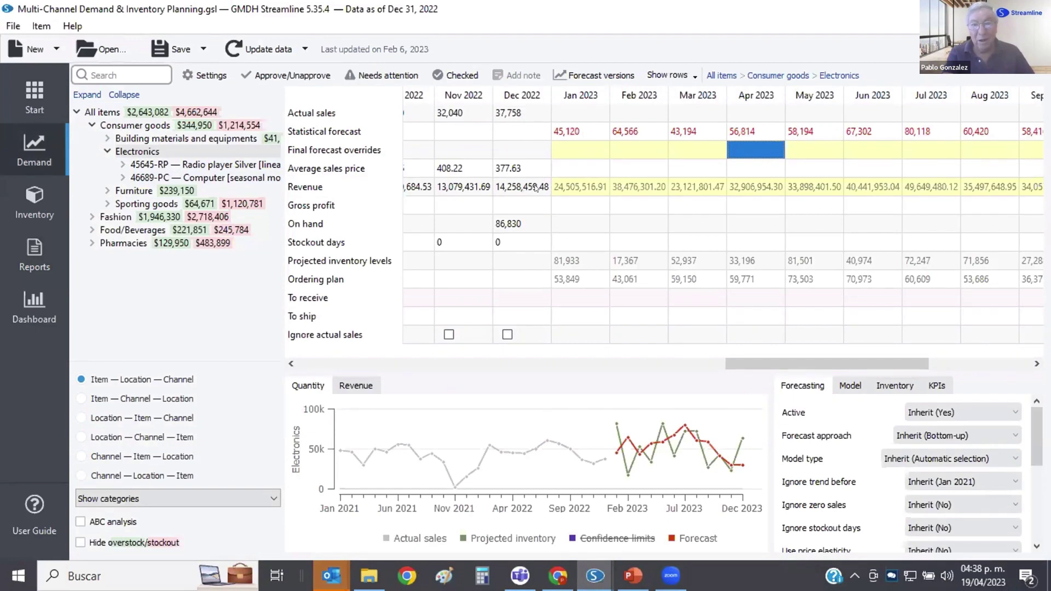
double_click(585, 183)
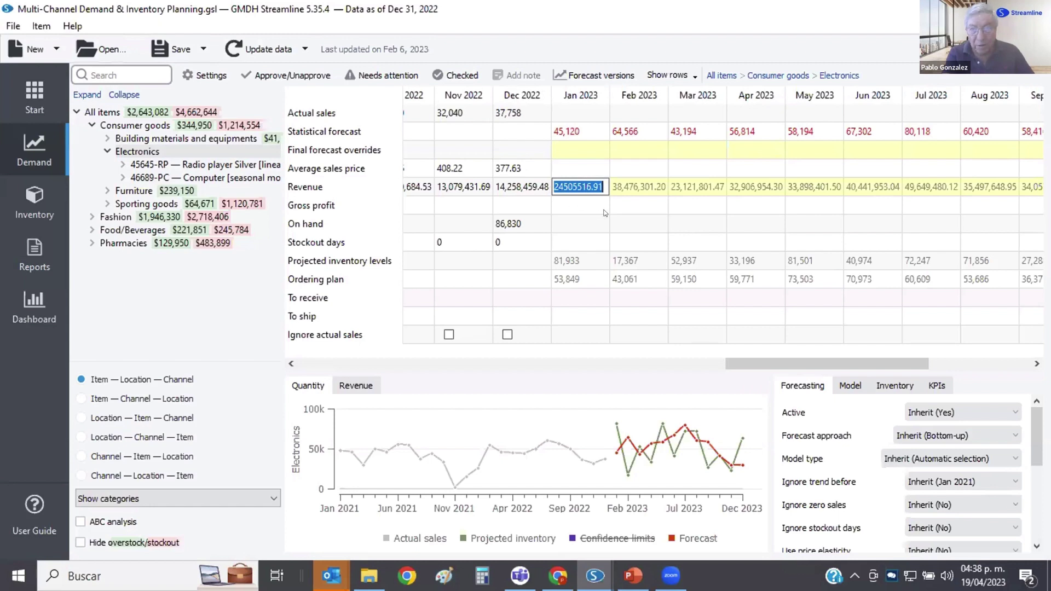
text(3)
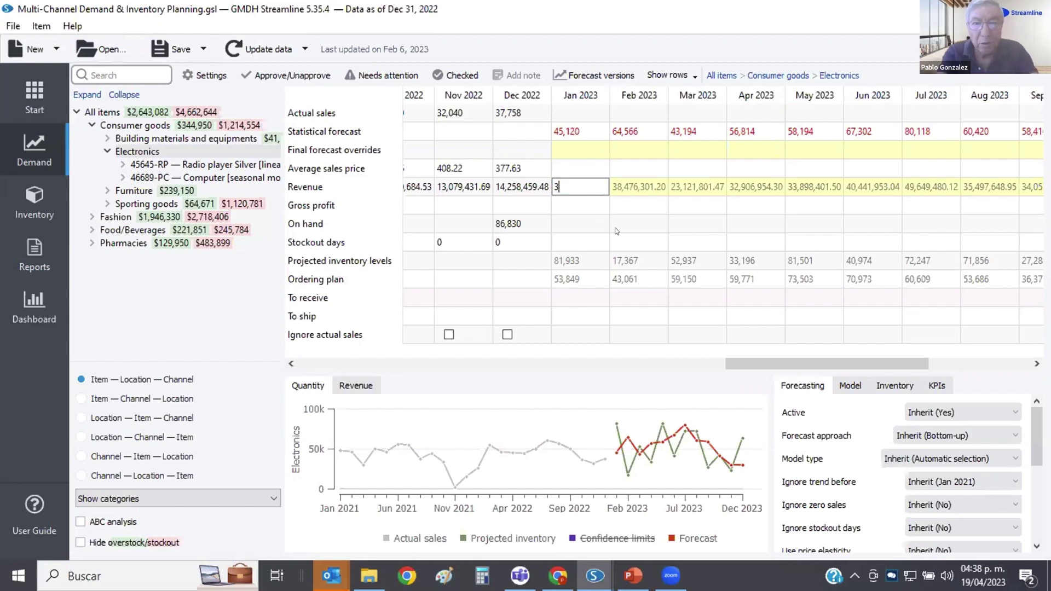
text(0)
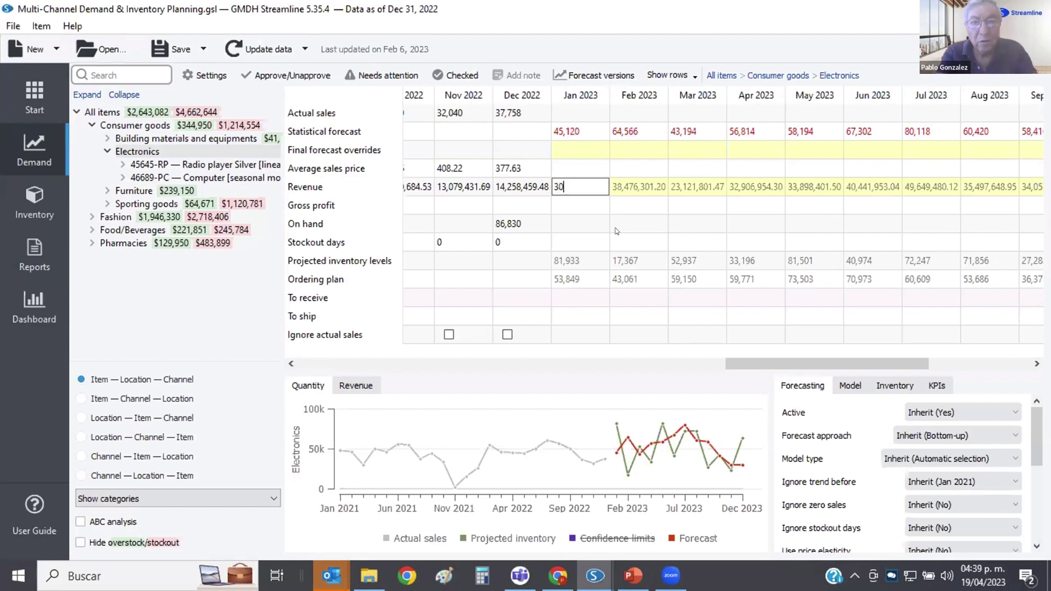
text(00000000)
key(ctrl+a)
key(Return)
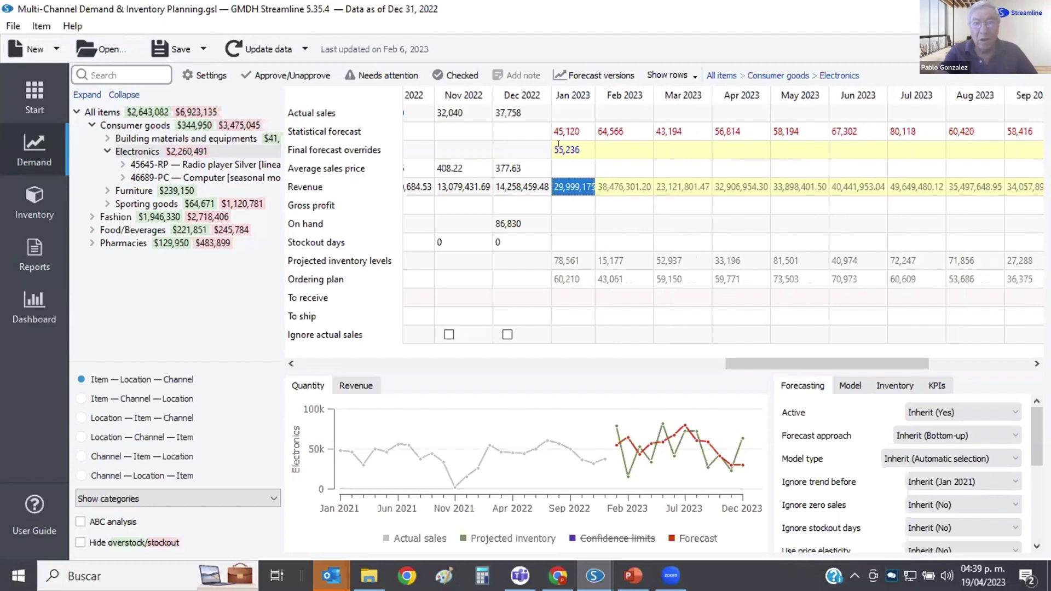
- Inspect the January 2023 forecast override and revenue of the Electronics items 45645-RP Radio player Silver and 46689-PC Computer
click(234, 164)
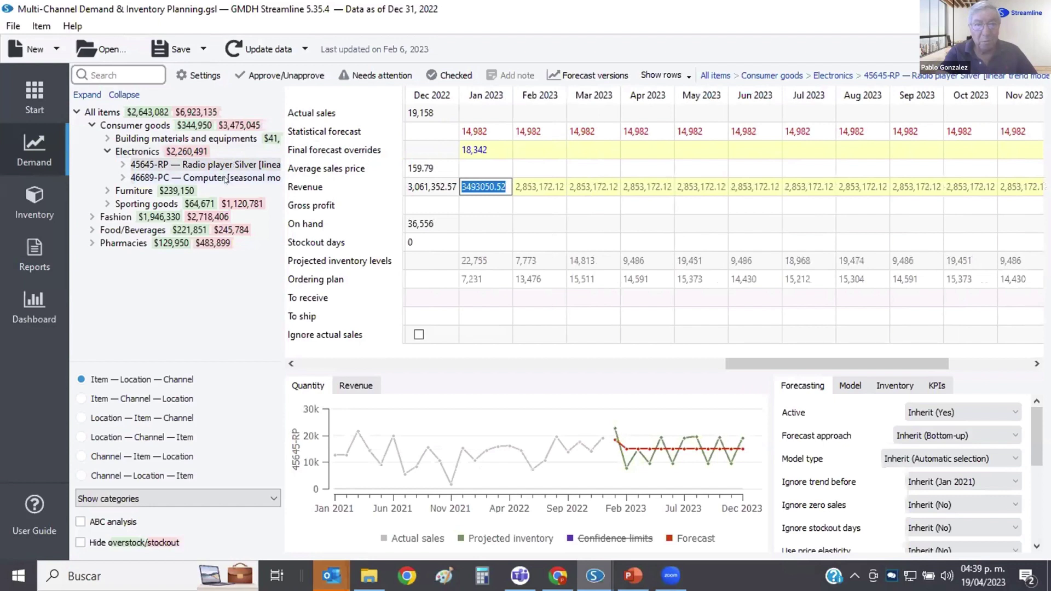
click(226, 178)
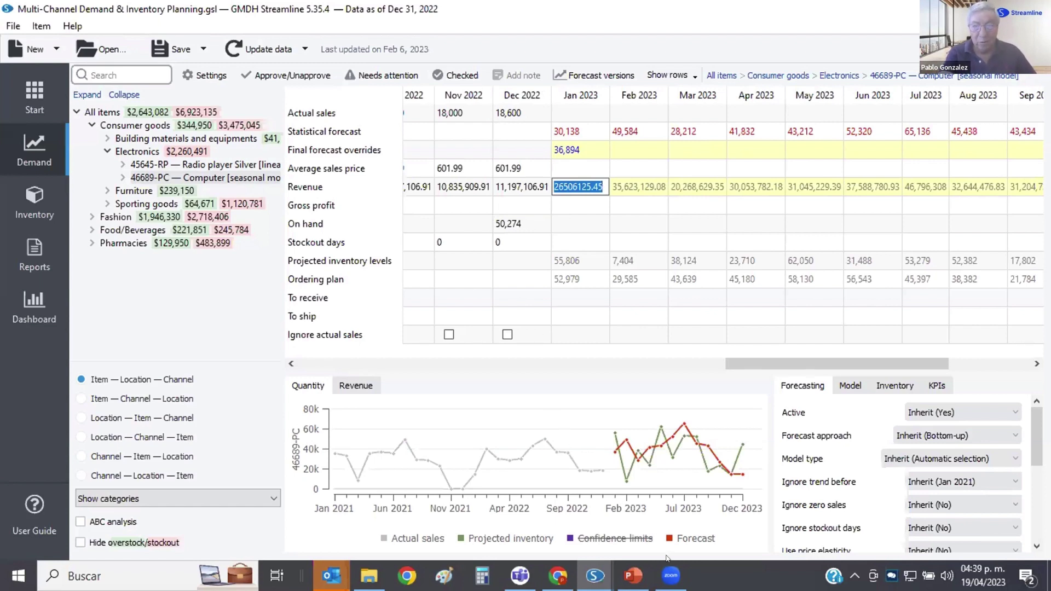
click(668, 573)
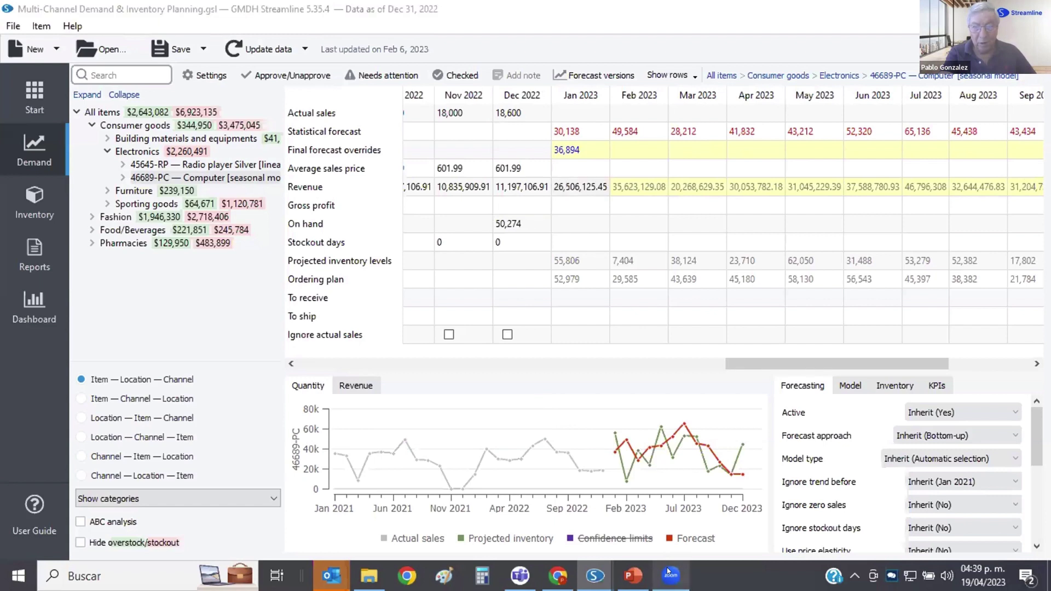
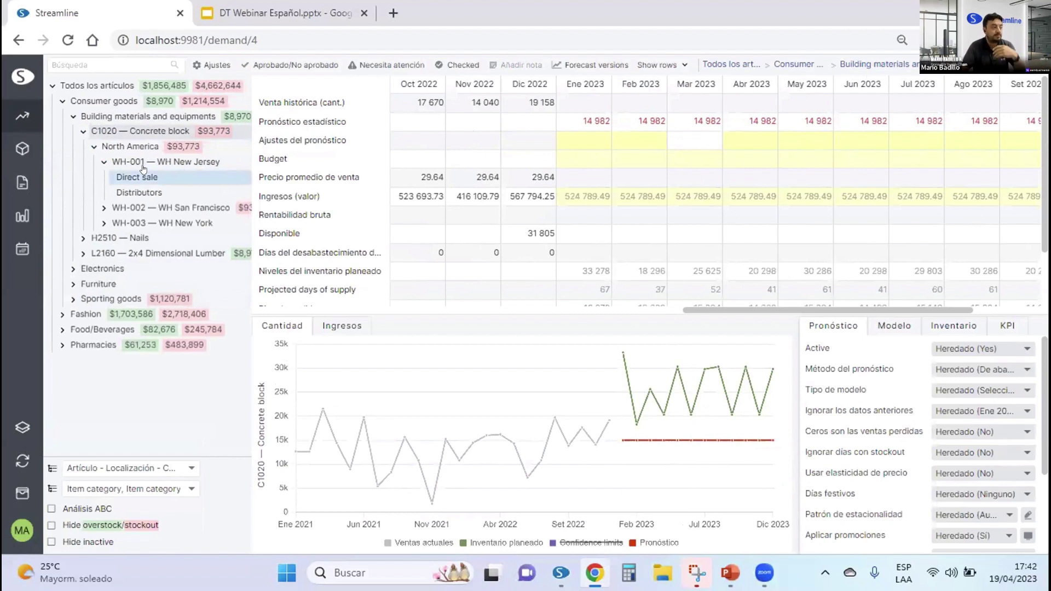
- In the web version of Streamline, open the user administration and display the list of roles
click(8, 491)
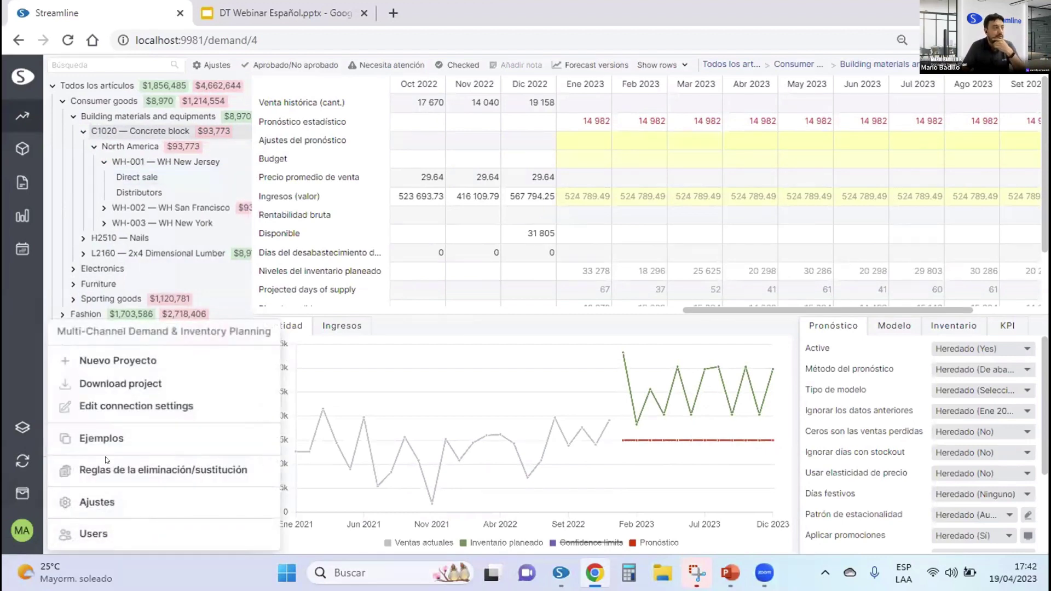
click(18, 526)
click(19, 494)
click(116, 526)
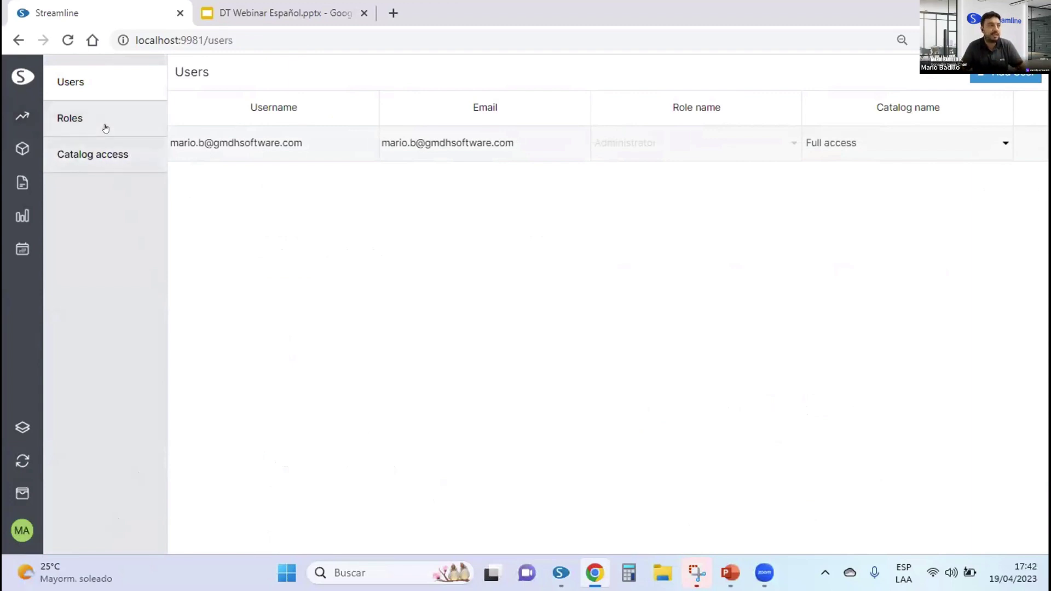
click(70, 118)
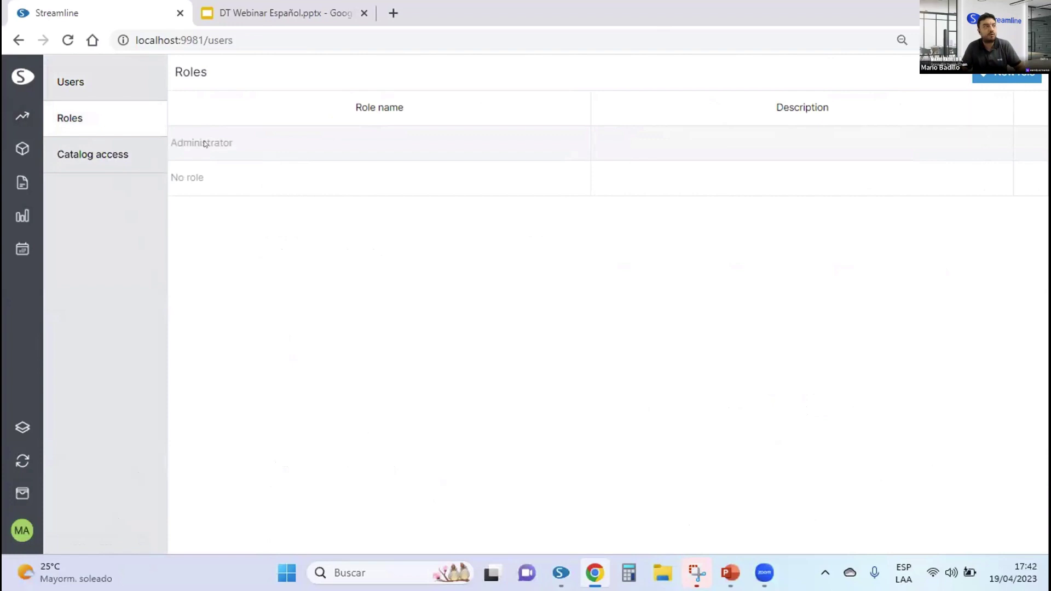
- Create a new role with Demand Planner as both its name and its description
click(992, 81)
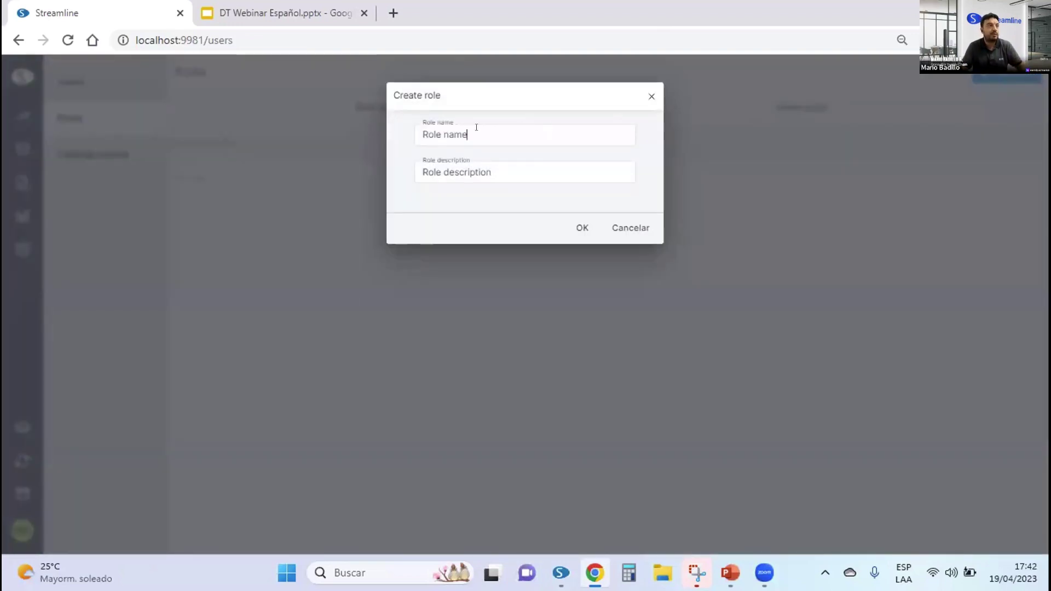
drag(524, 129, 225, 131)
text(Dema)
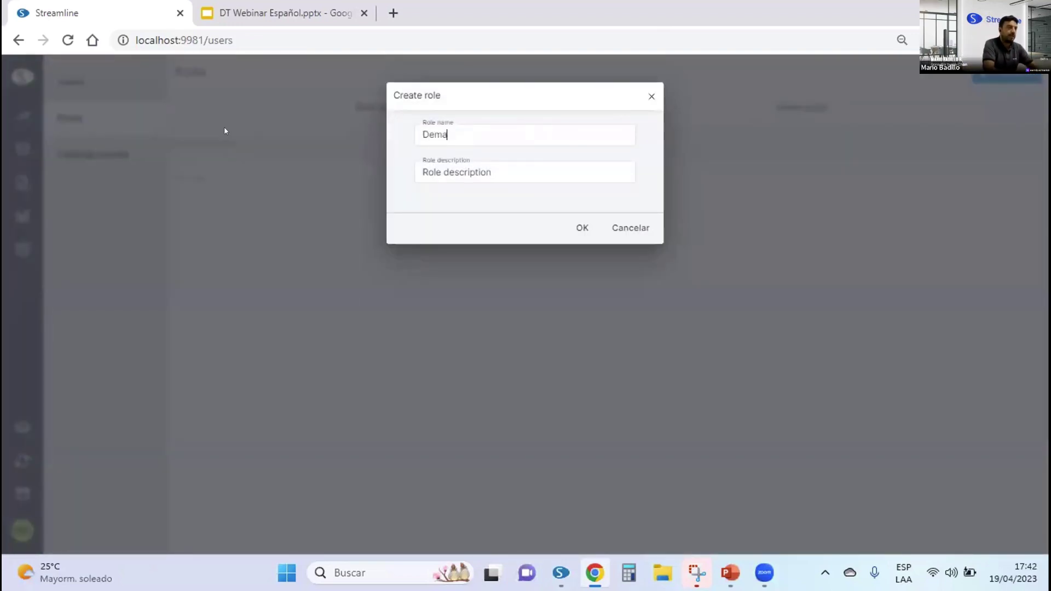
text(nd Planner)
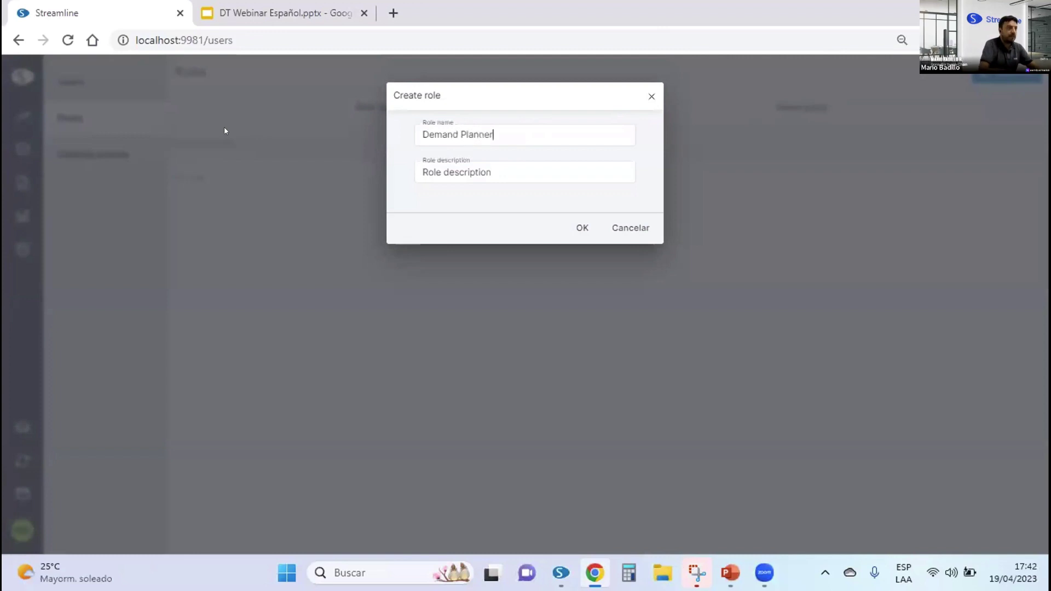
drag(512, 131, 240, 127)
key(ctrl+c)
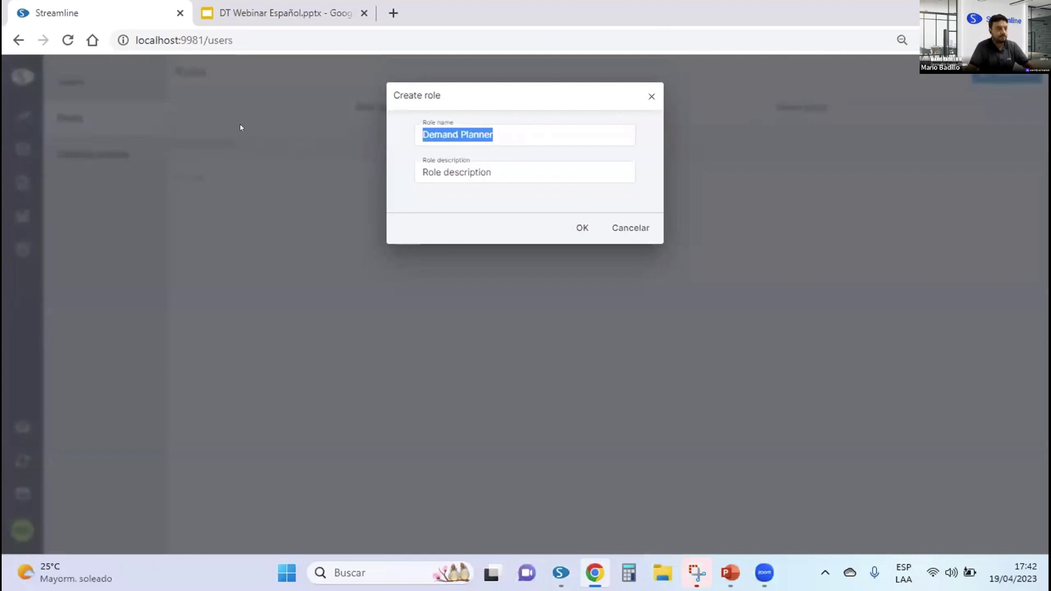
drag(497, 172, 212, 164)
key(ctrl+v)
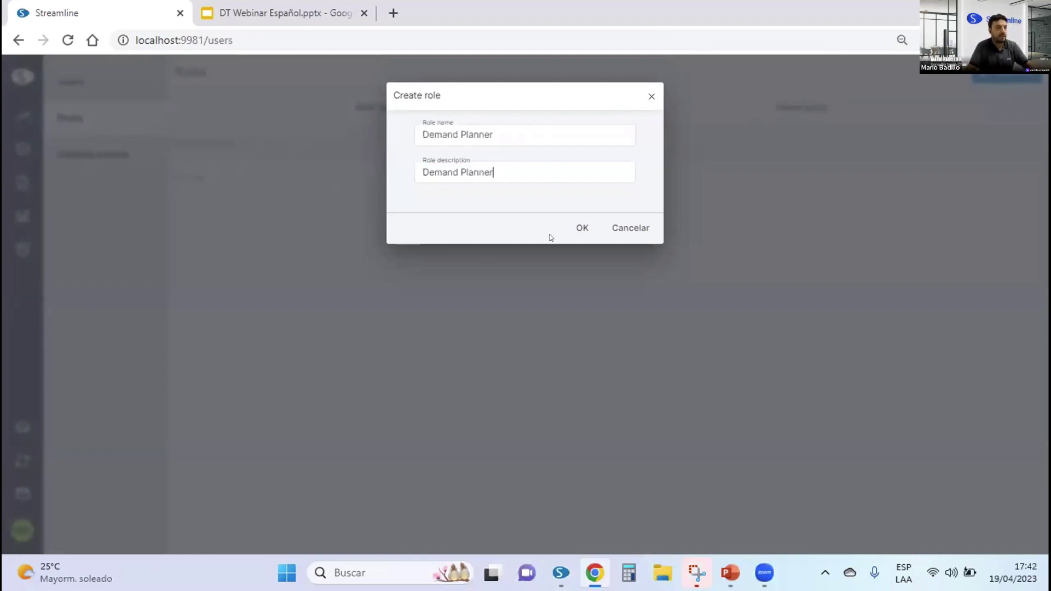
click(578, 228)
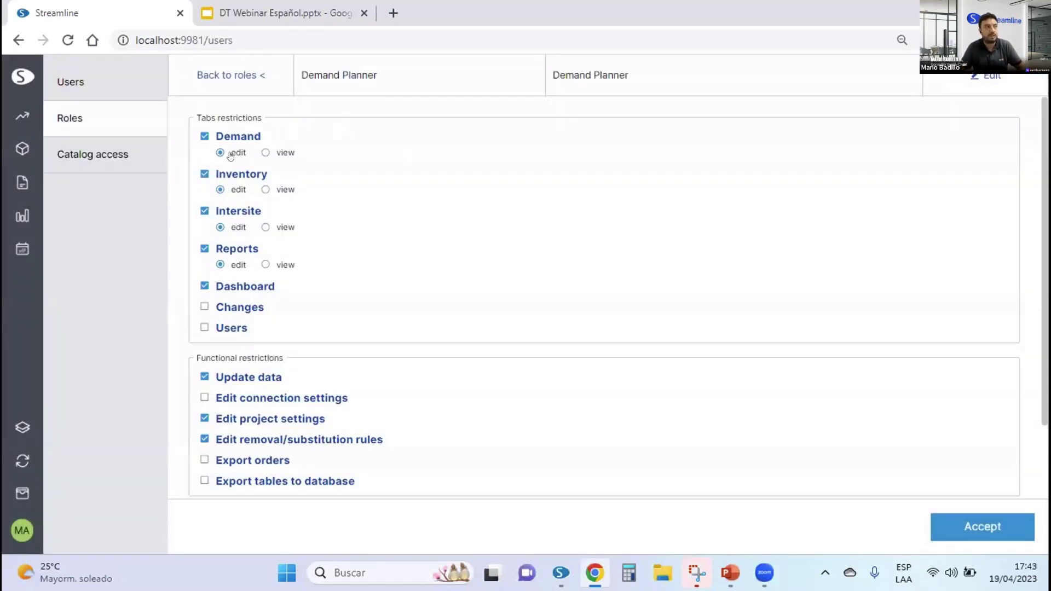
- Remove Inventory and Intersite access from the Demand Planner role and save its restrictions
click(203, 174)
click(204, 211)
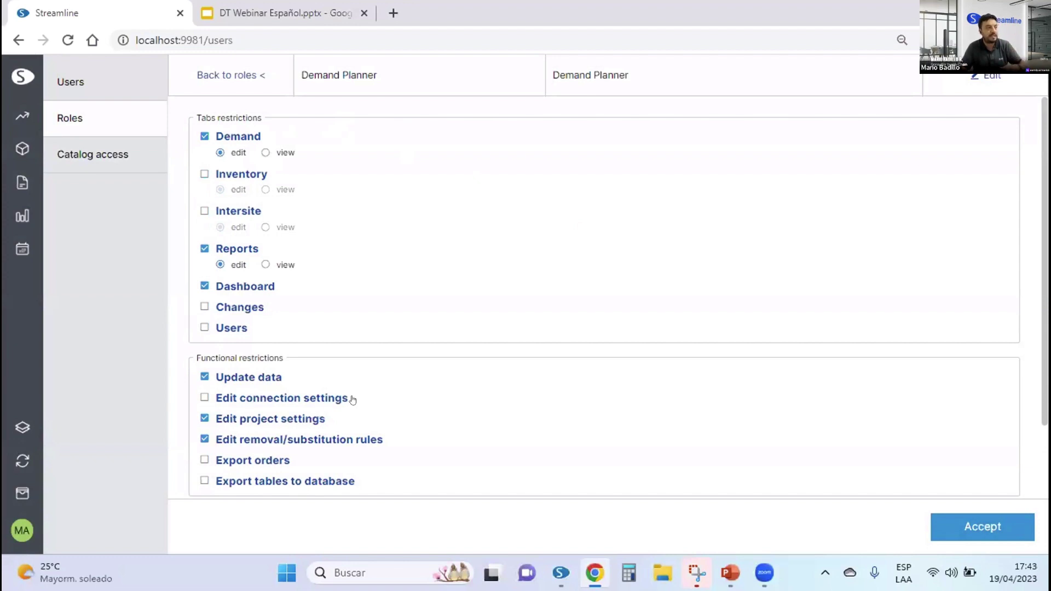
click(953, 525)
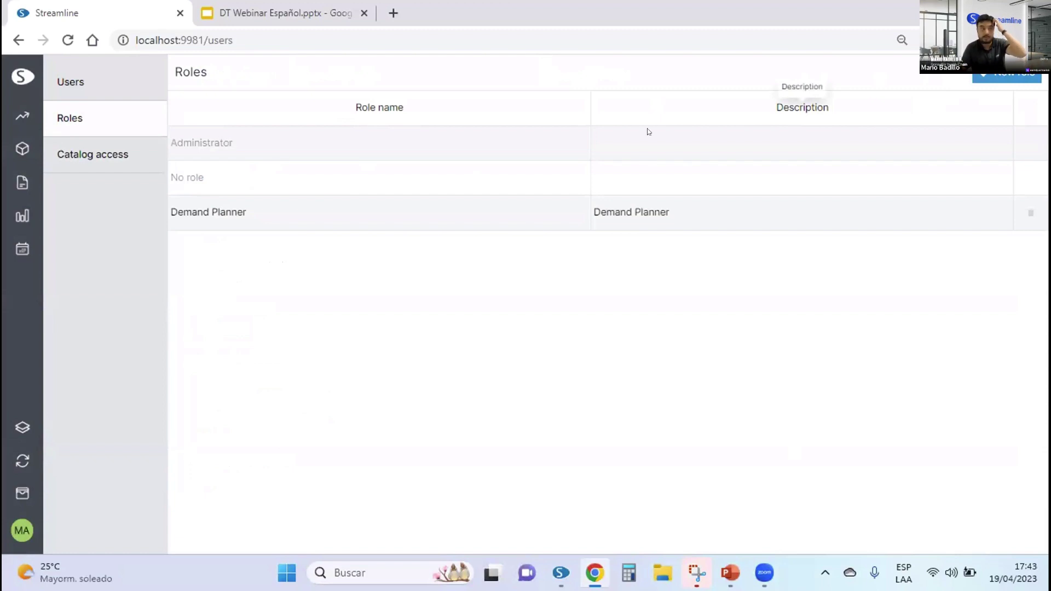
- Create a new access catalog named Unidad Negocio 1, leaving its description at the default
click(90, 160)
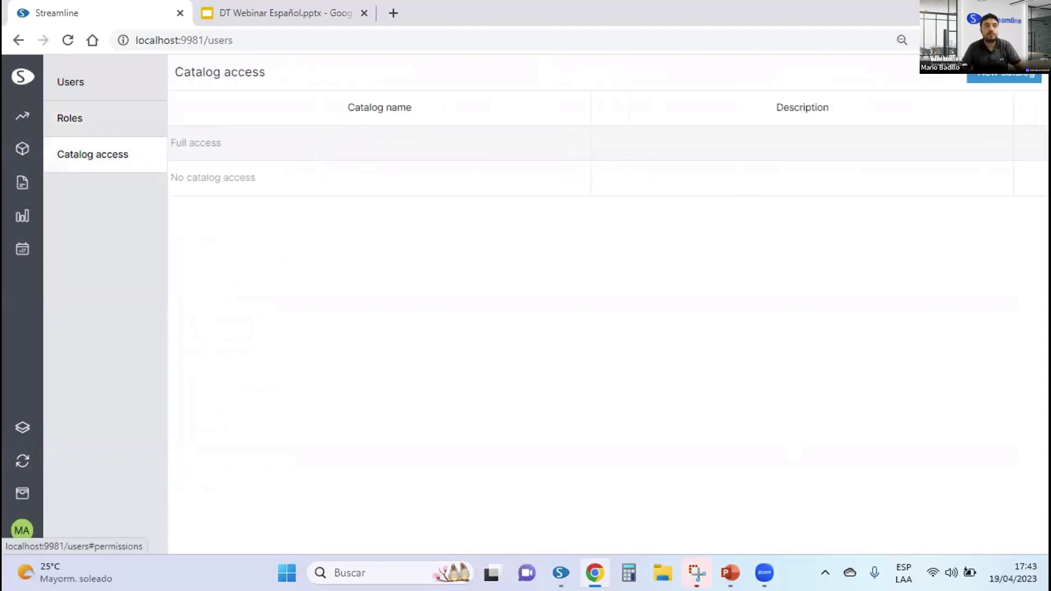
click(1004, 78)
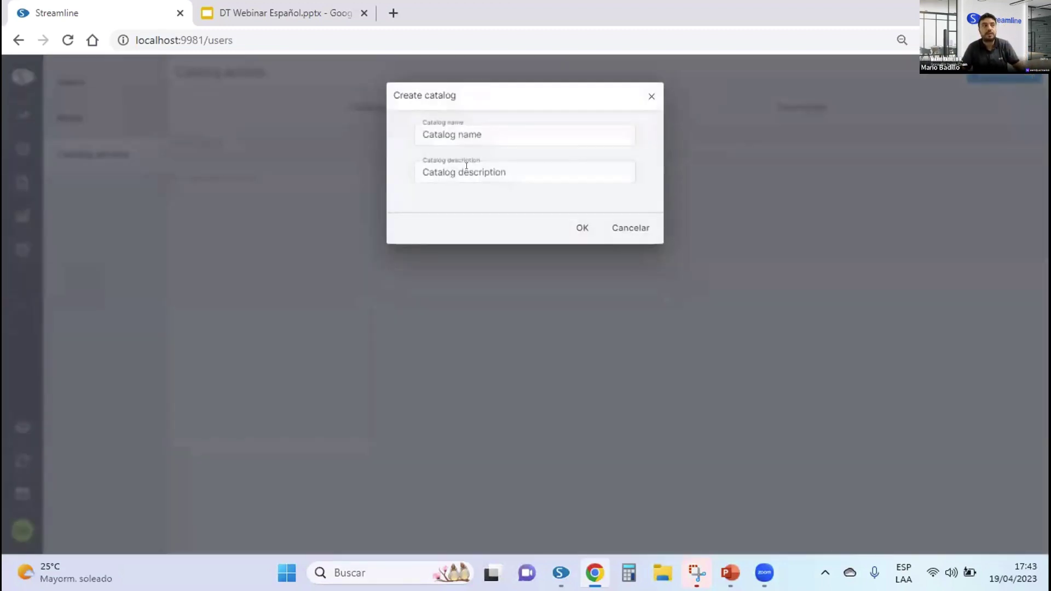
drag(498, 129, 226, 117)
text(Unidad Negocio 1)
key(Tab)
click(563, 229)
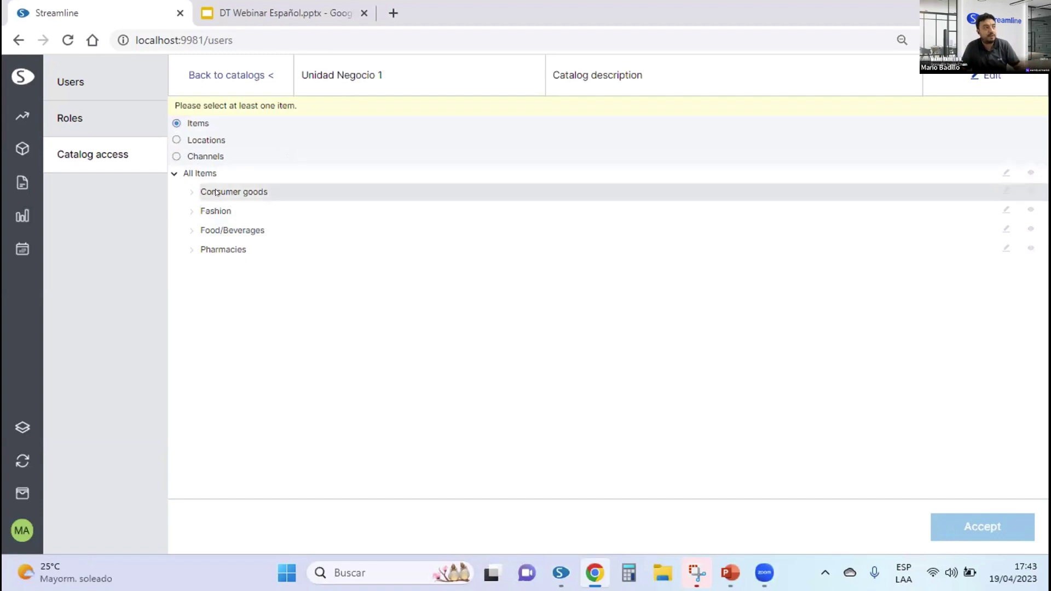
- Give the Unidad Negocio 1 catalog edit access to the Consumer goods items and the WH-001 location in North America
click(1006, 192)
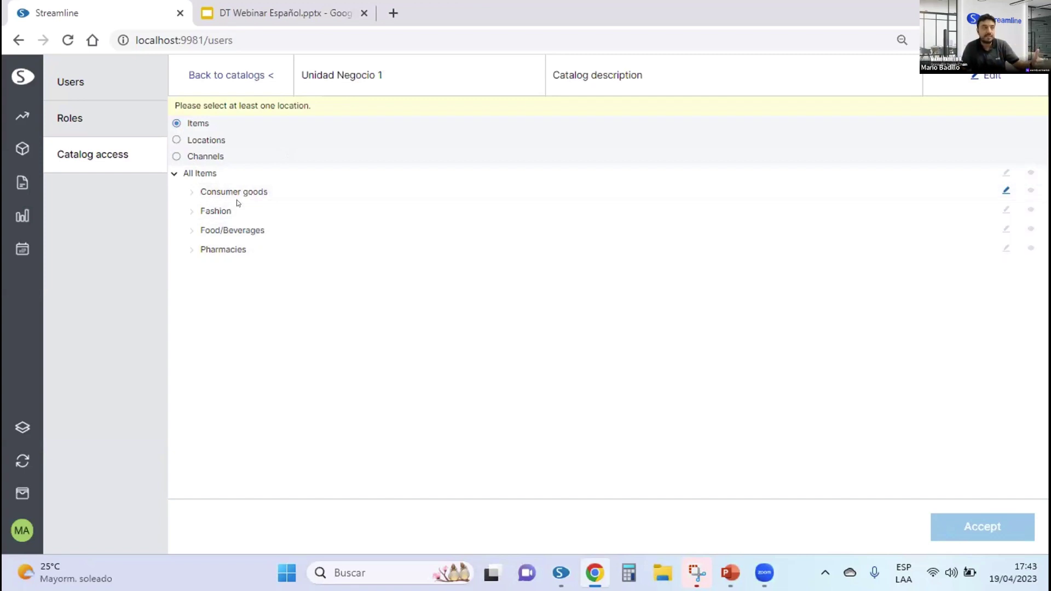
click(173, 141)
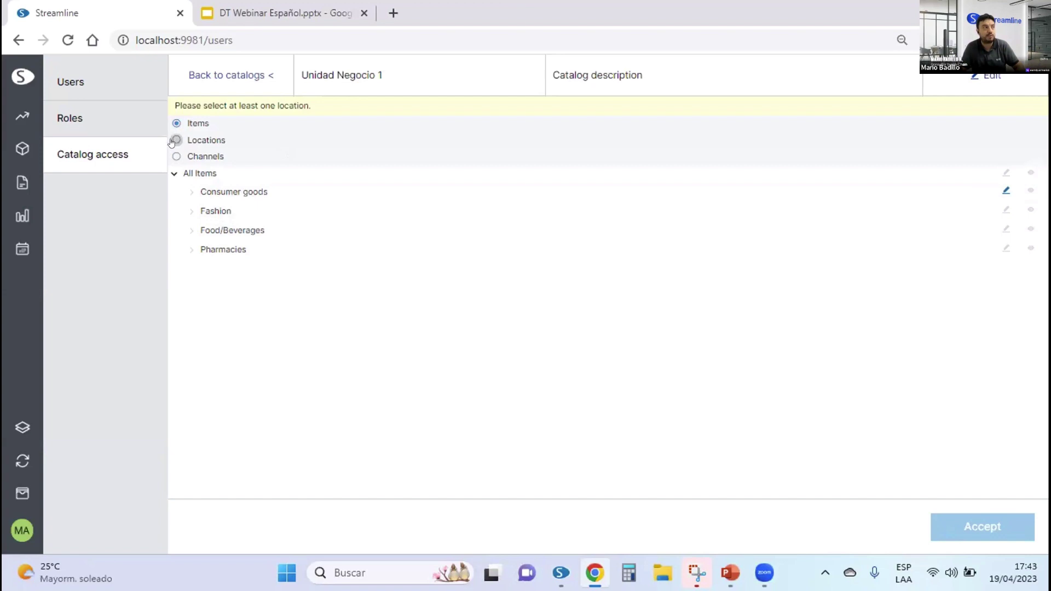
click(192, 192)
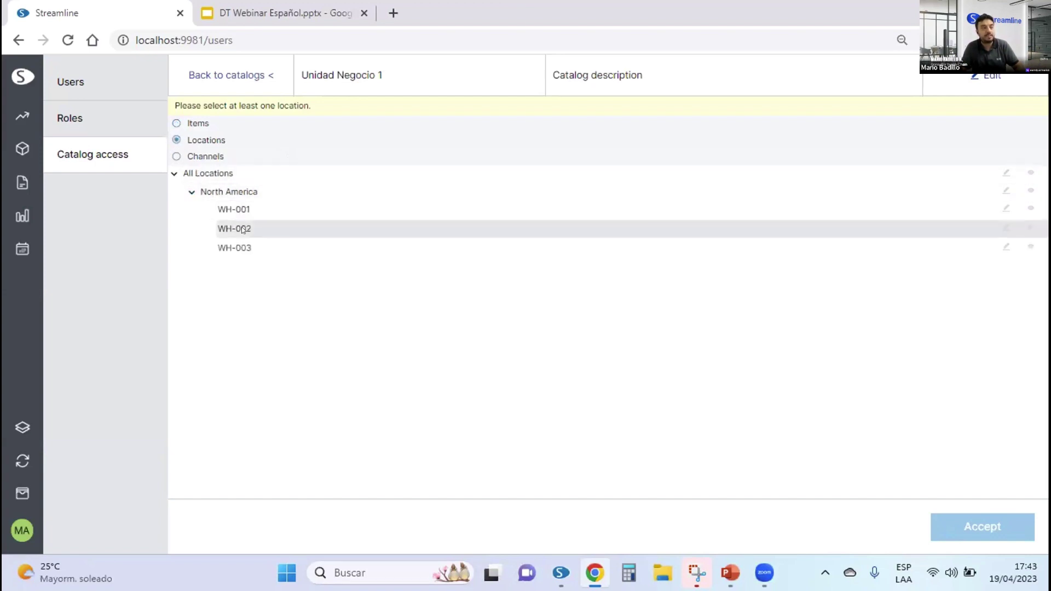
click(1005, 211)
- Give the Unidad Negocio 1 catalog edit access to all channels and save the catalog
click(176, 157)
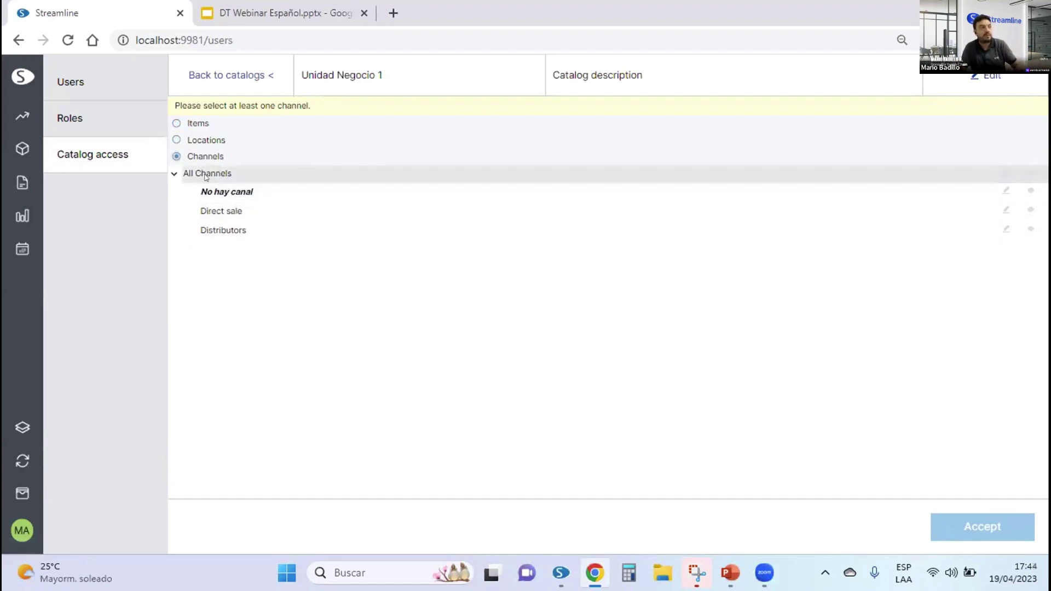
click(174, 173)
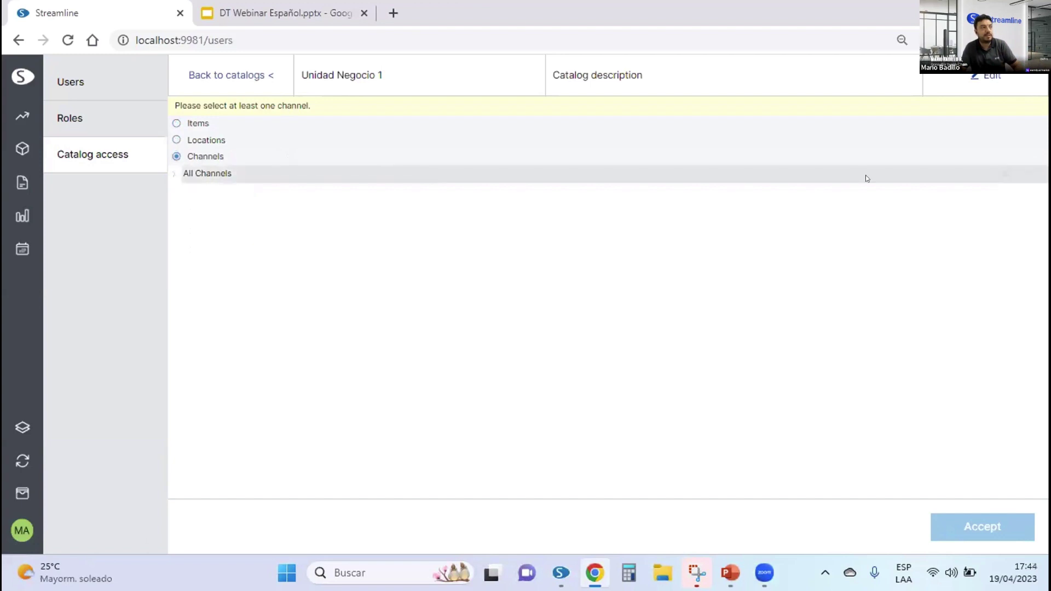
click(1003, 175)
click(174, 153)
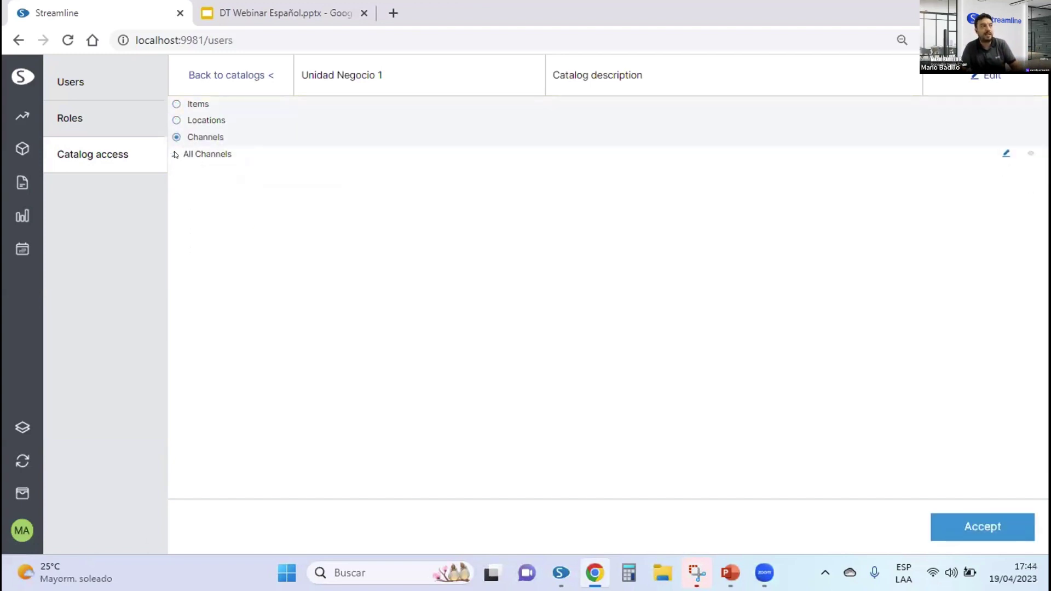
click(969, 528)
- Fill in a new user with the Demand Planner role and Unidad Negocio 1 catalog access, and discard the entry
click(72, 82)
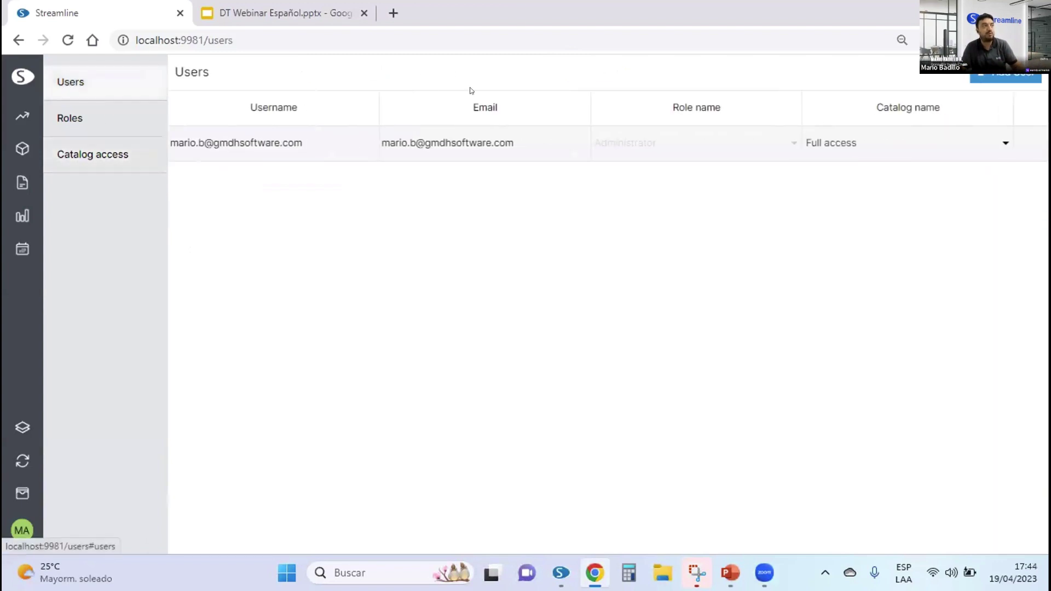
click(1004, 77)
click(527, 163)
click(451, 190)
click(476, 214)
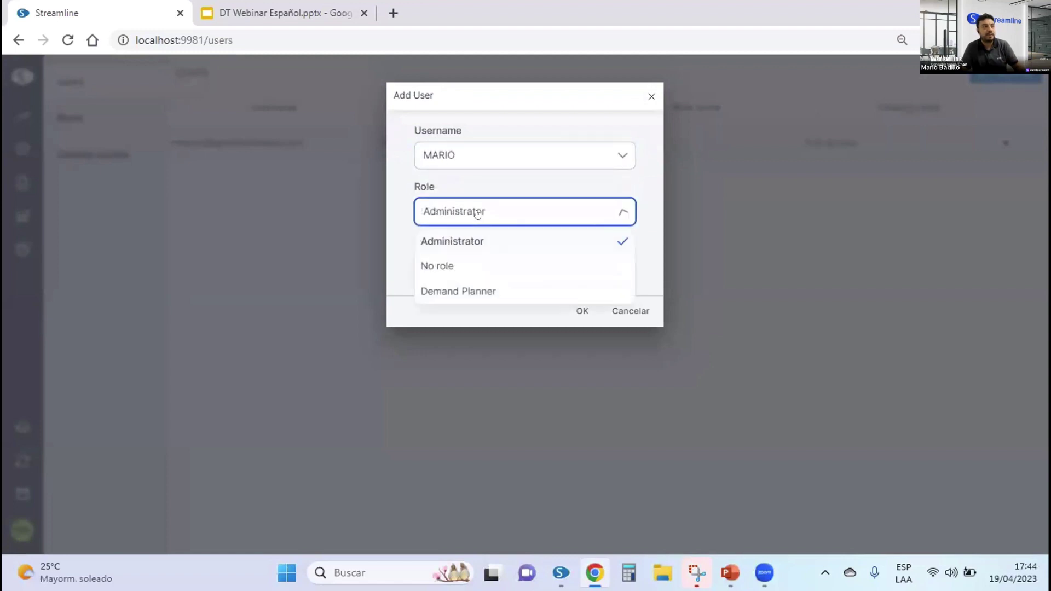
click(450, 291)
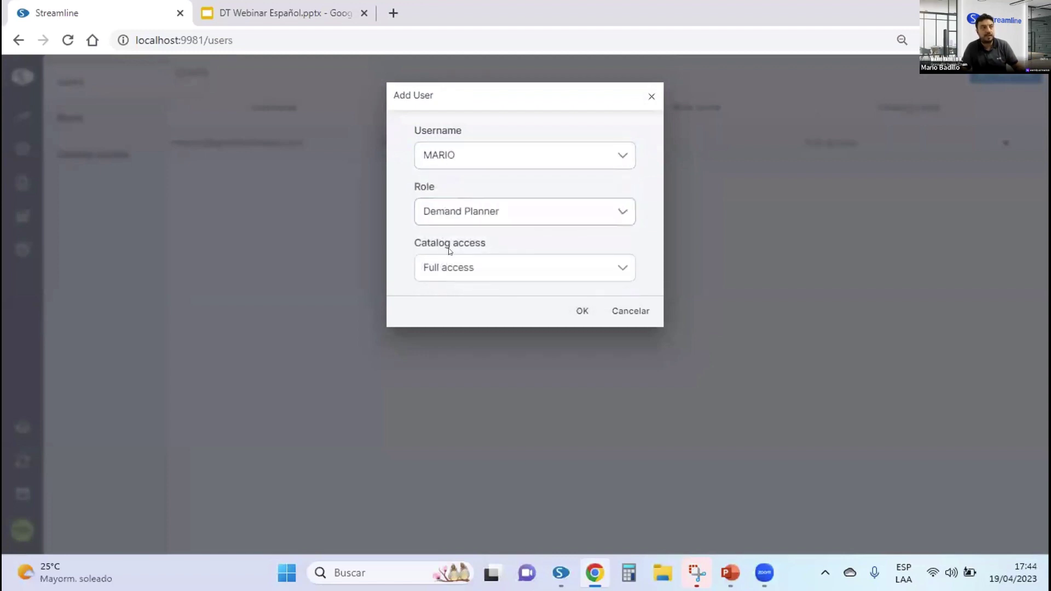
click(472, 267)
click(497, 348)
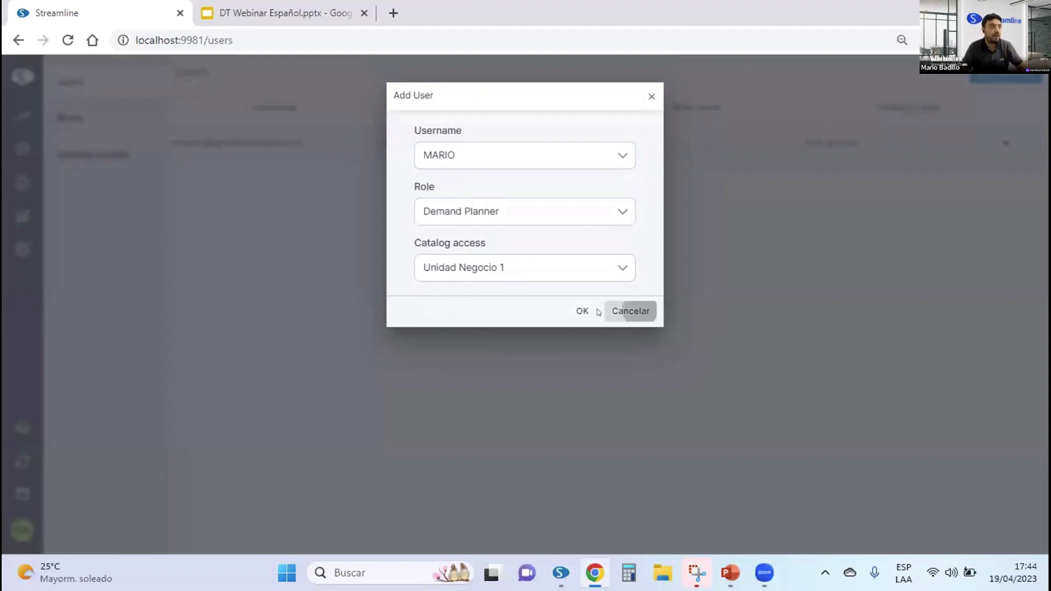
click(630, 311)
- Open the demand plan, collapse the Consumer goods branch and widen the item tree
click(22, 116)
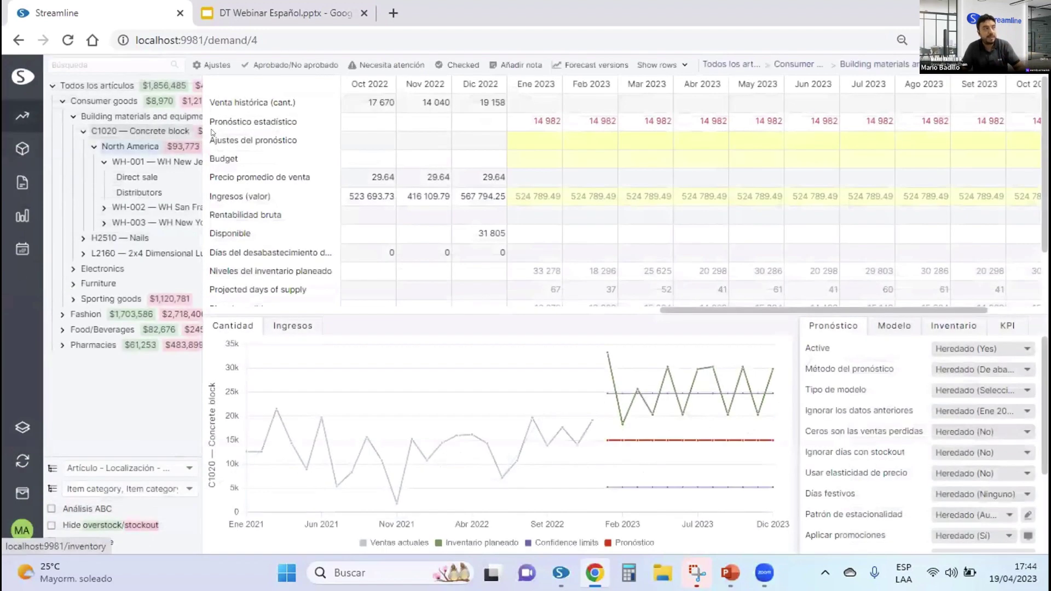
click(62, 101)
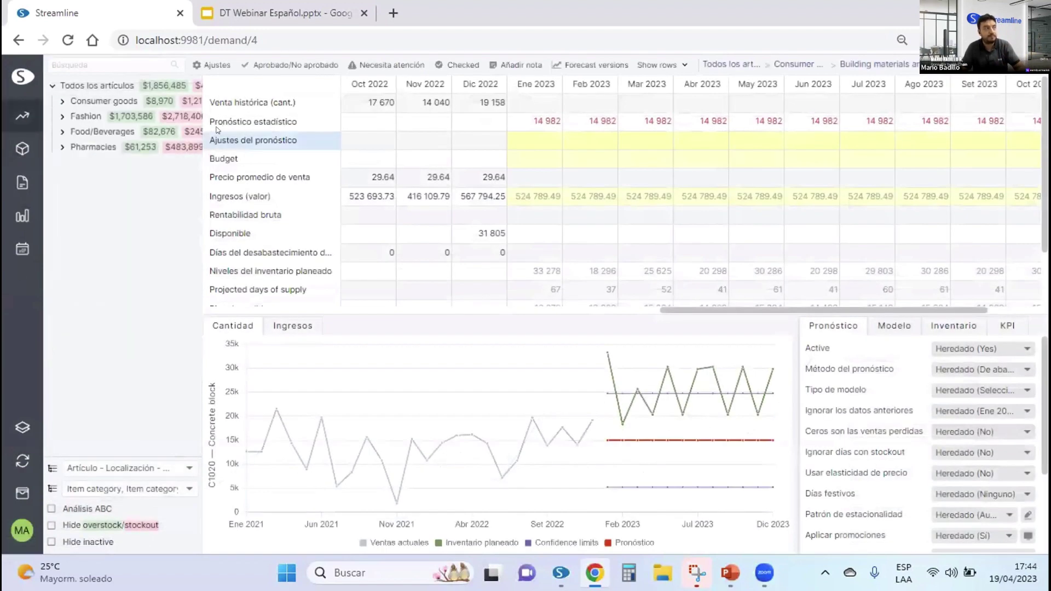
drag(195, 127, 266, 127)
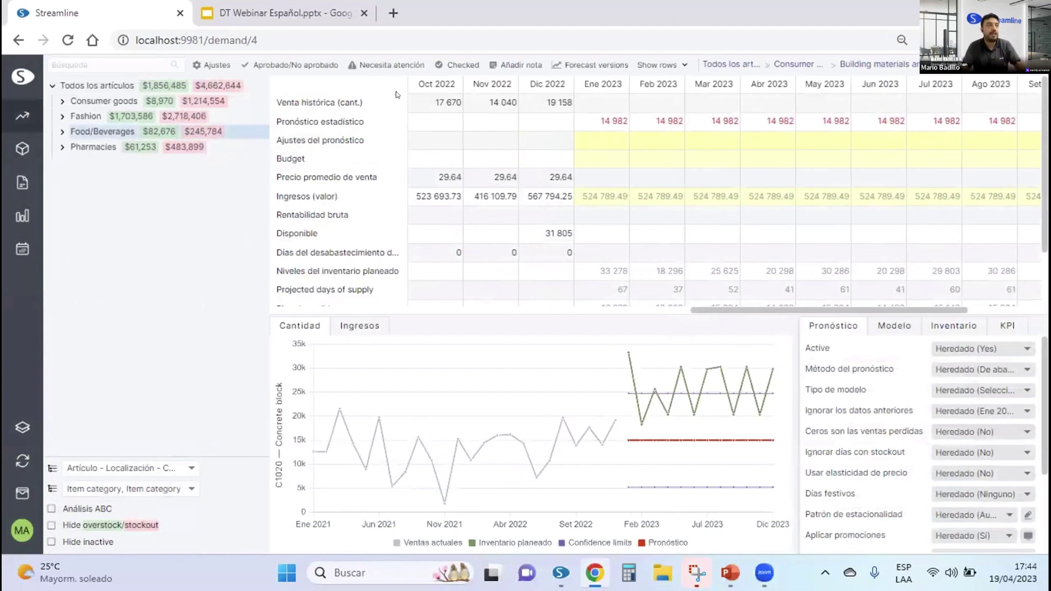
- Inspect the concrete block's forecast override cells for February to April 2023, and view the reports
click(660, 140)
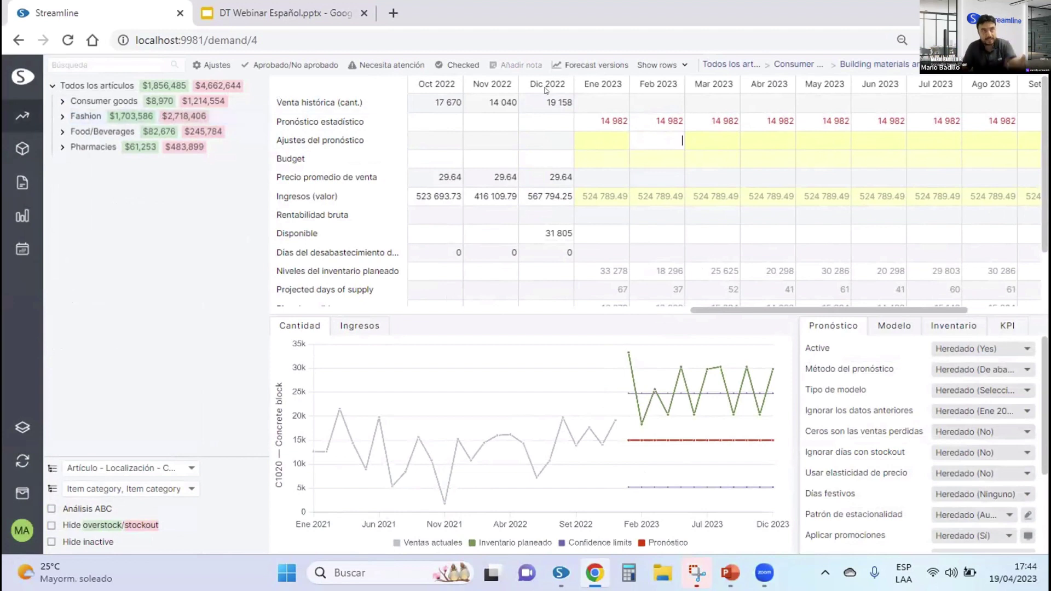
click(697, 138)
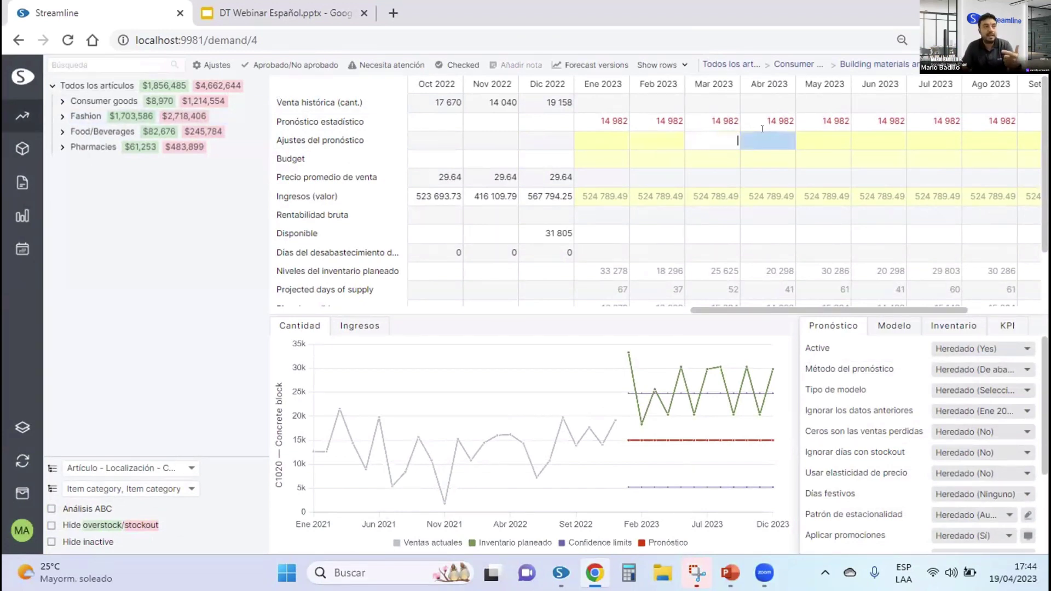
click(783, 138)
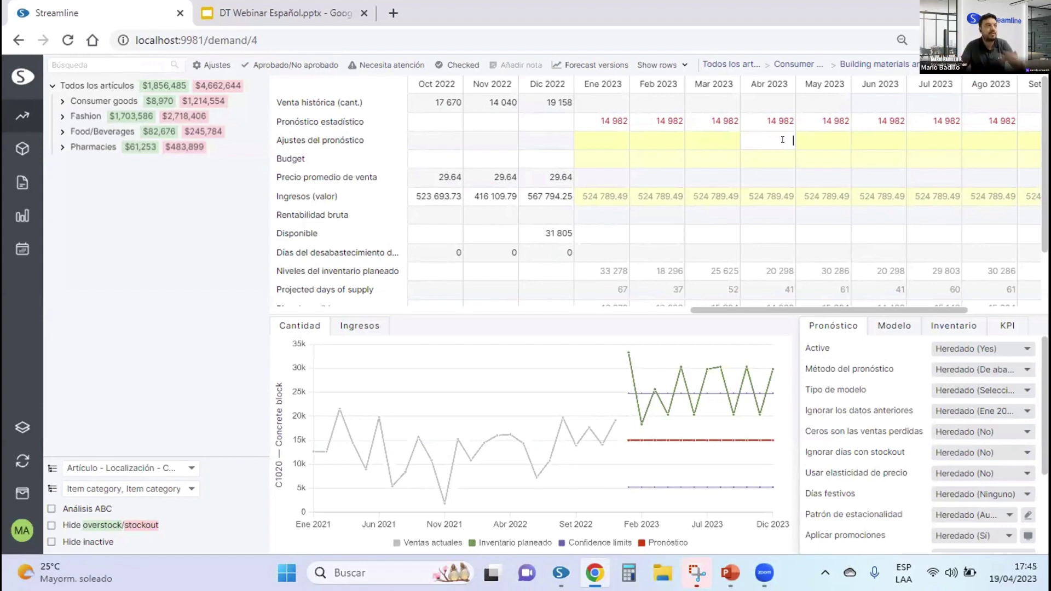
click(28, 182)
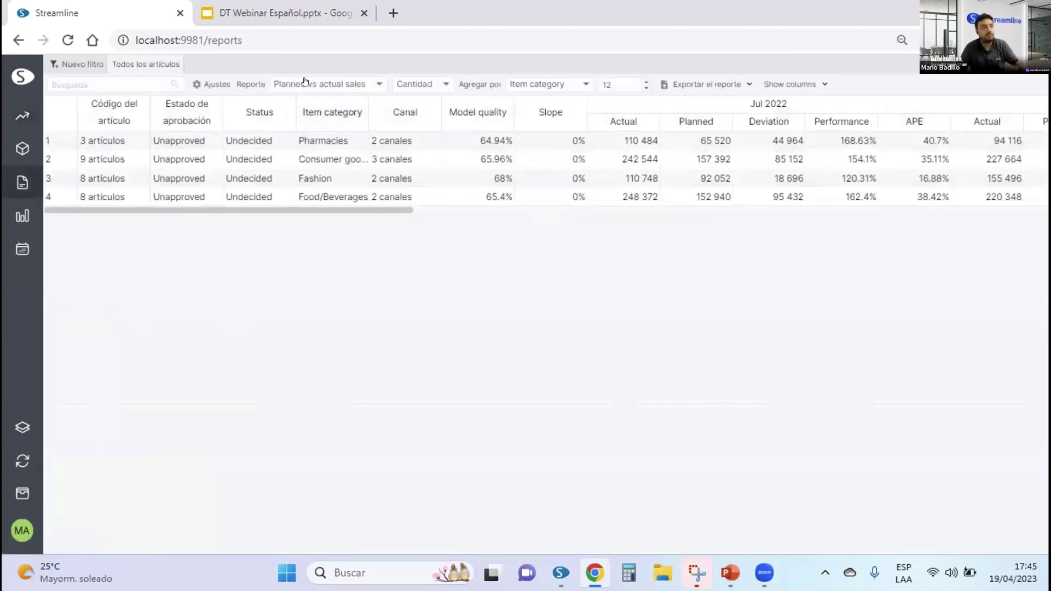
- In the demand plan for all items, examine the statistical forecast and revenue values from January to April 2023
click(11, 121)
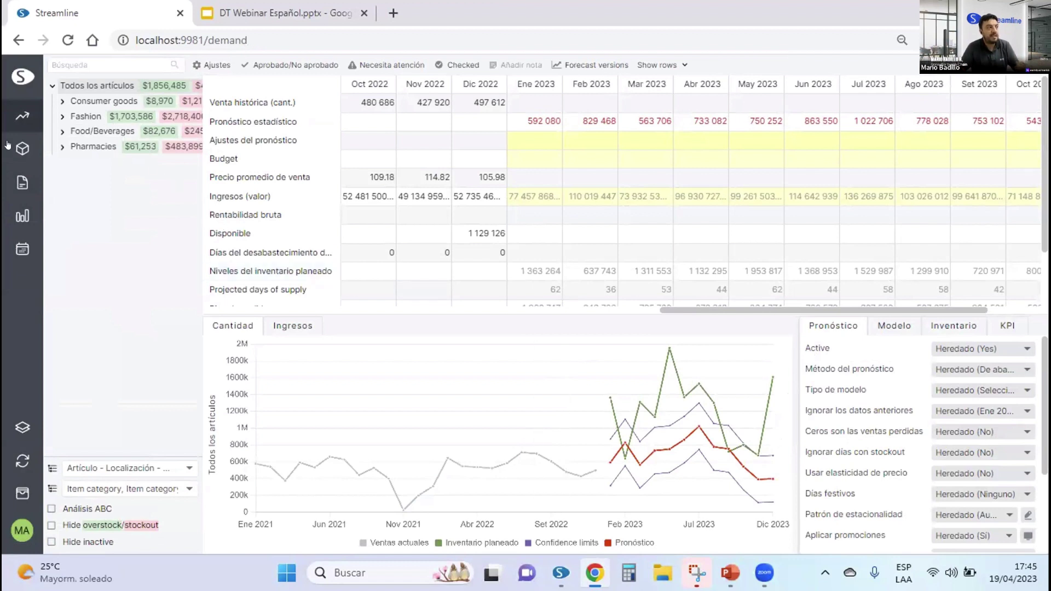
click(539, 121)
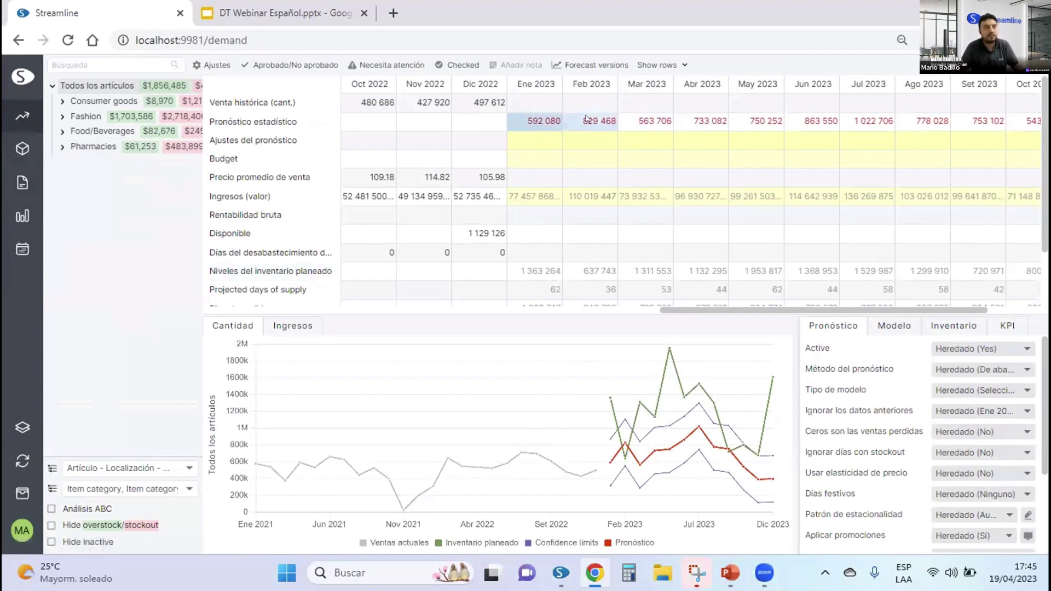
click(637, 120)
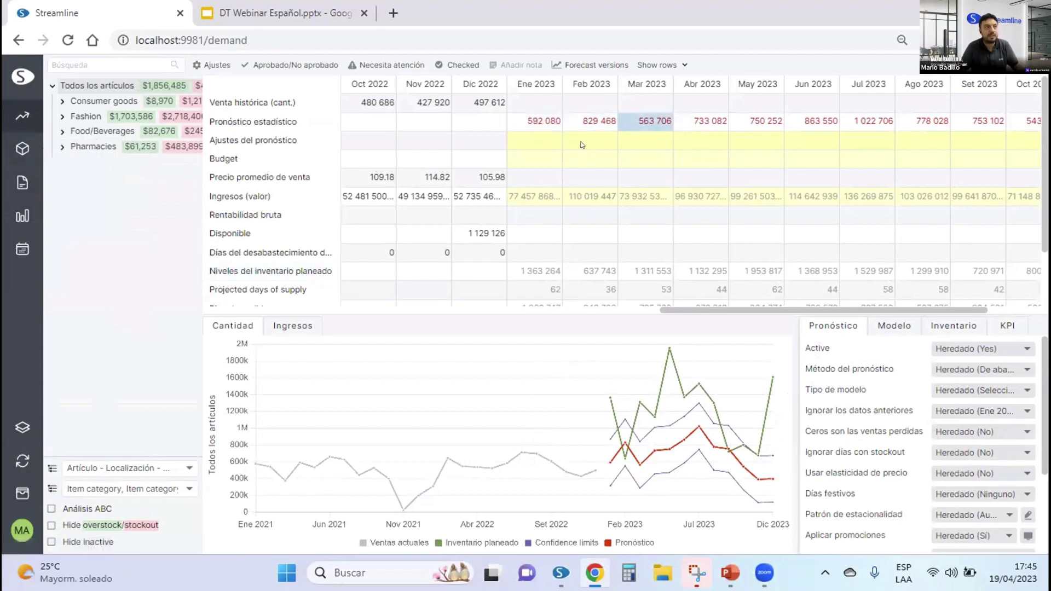
click(539, 198)
click(591, 198)
click(646, 197)
click(703, 198)
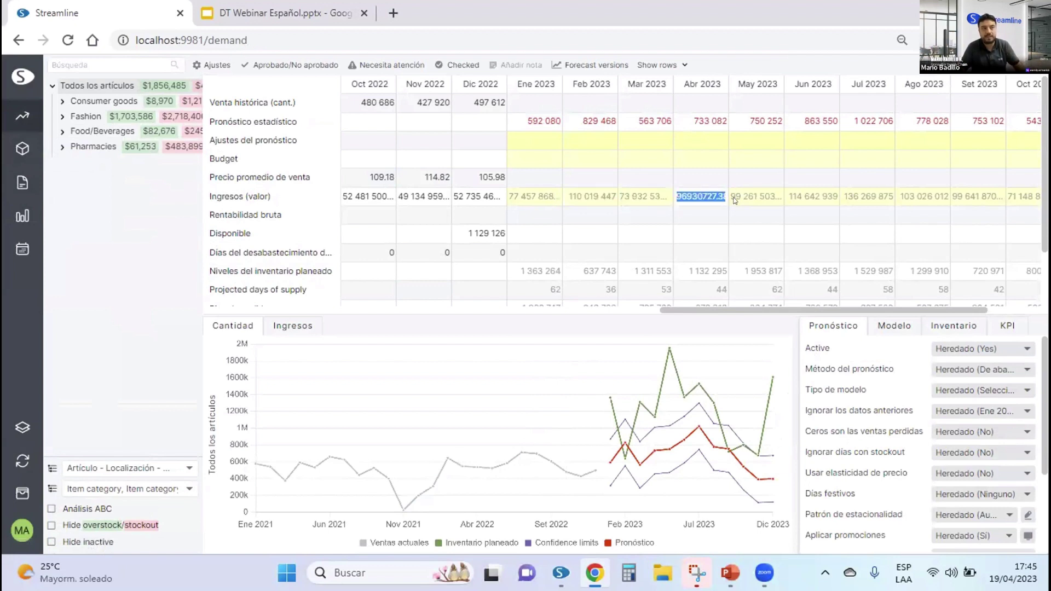
key(Escape)
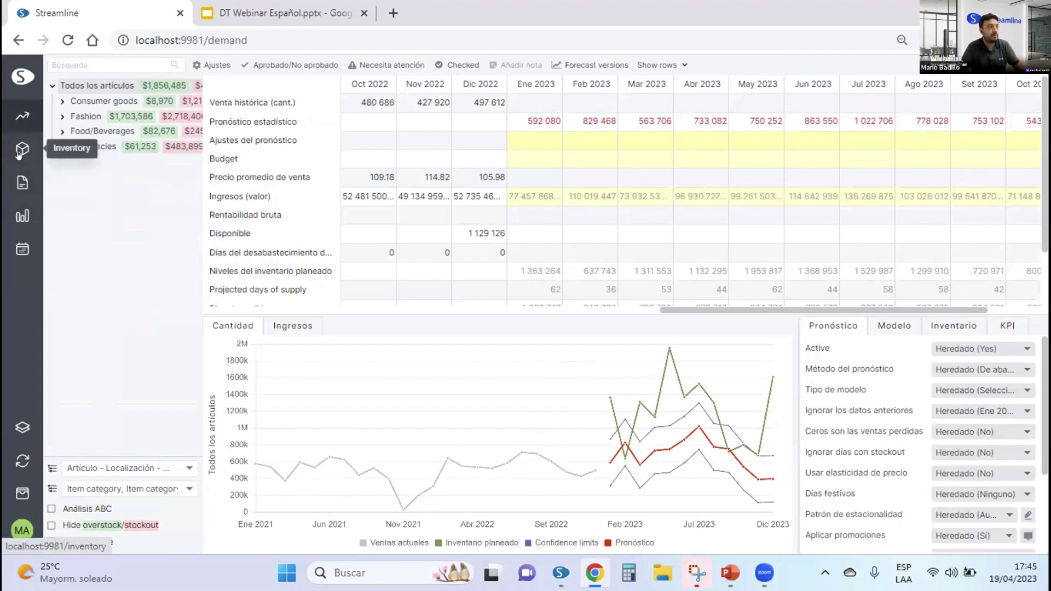
- View the inventory table for all items, followed by the planned versus actual sales report by item category
click(21, 151)
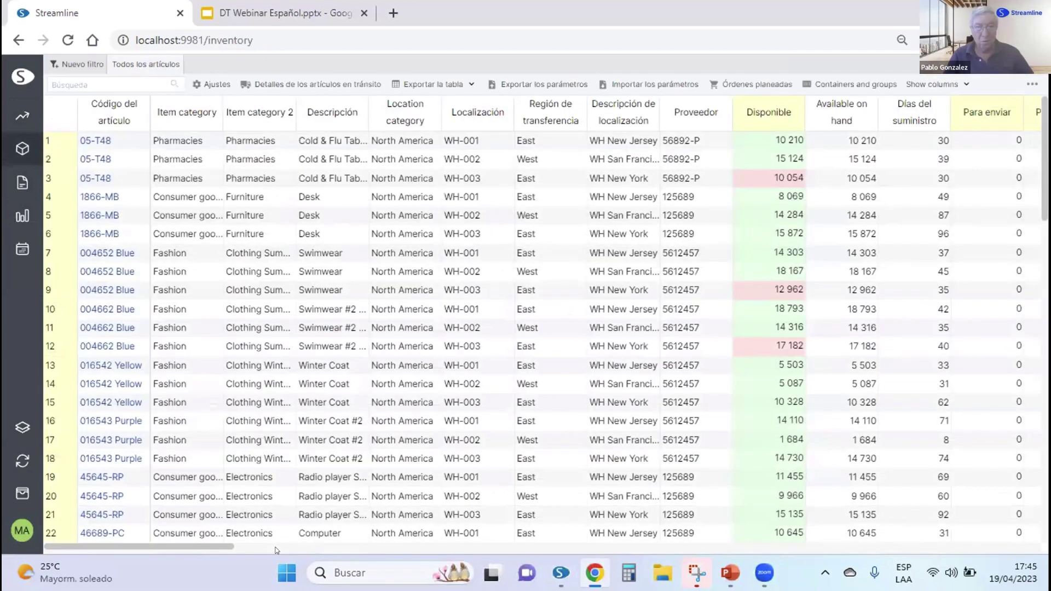
click(21, 182)
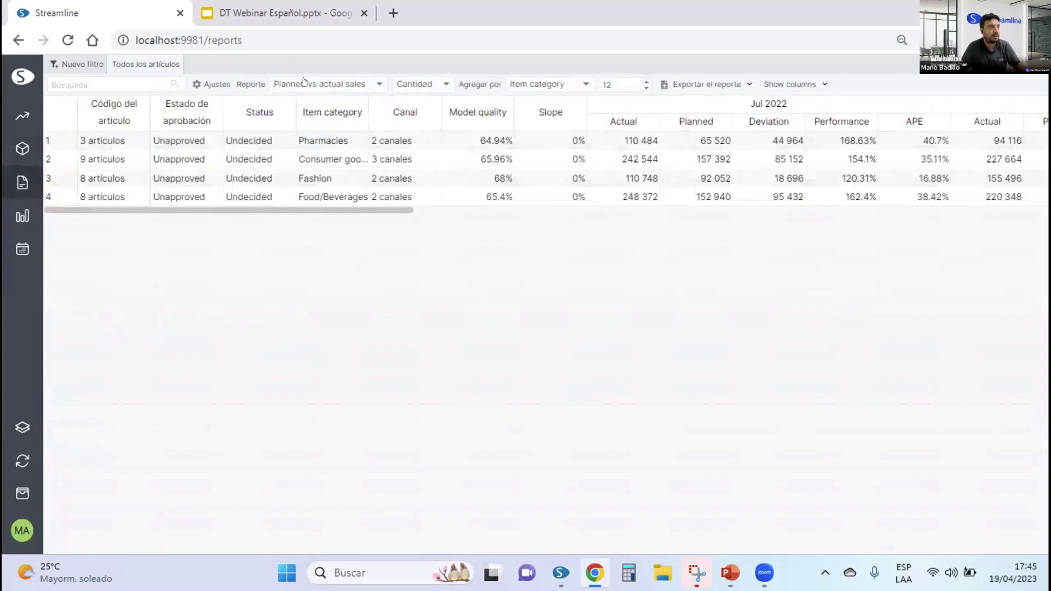
- Open the order plan report (Plan de pedidos) for all items and examine the monthly order quantities through September 2023
click(304, 82)
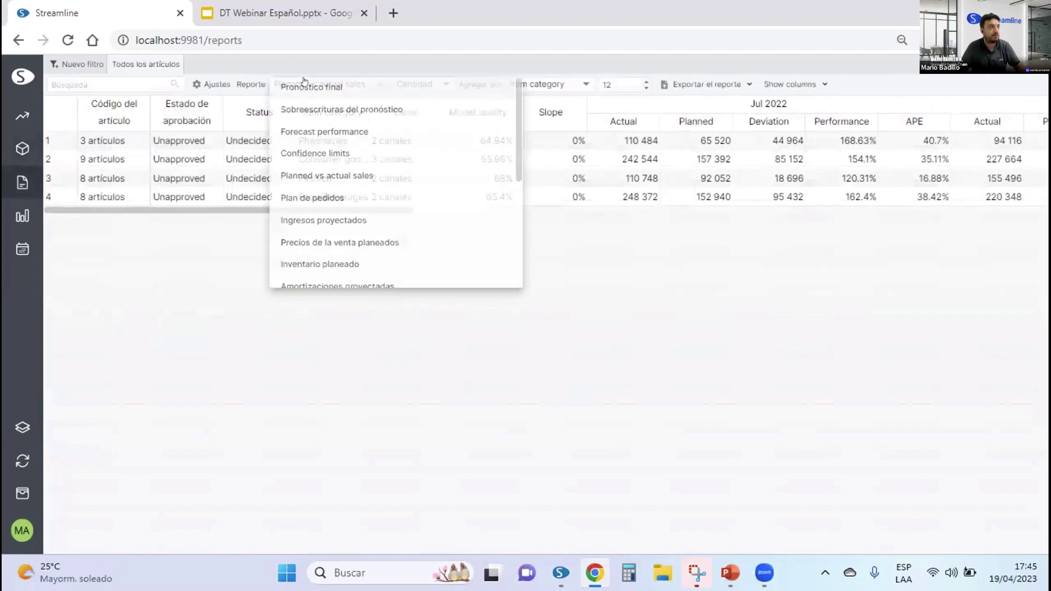
click(307, 198)
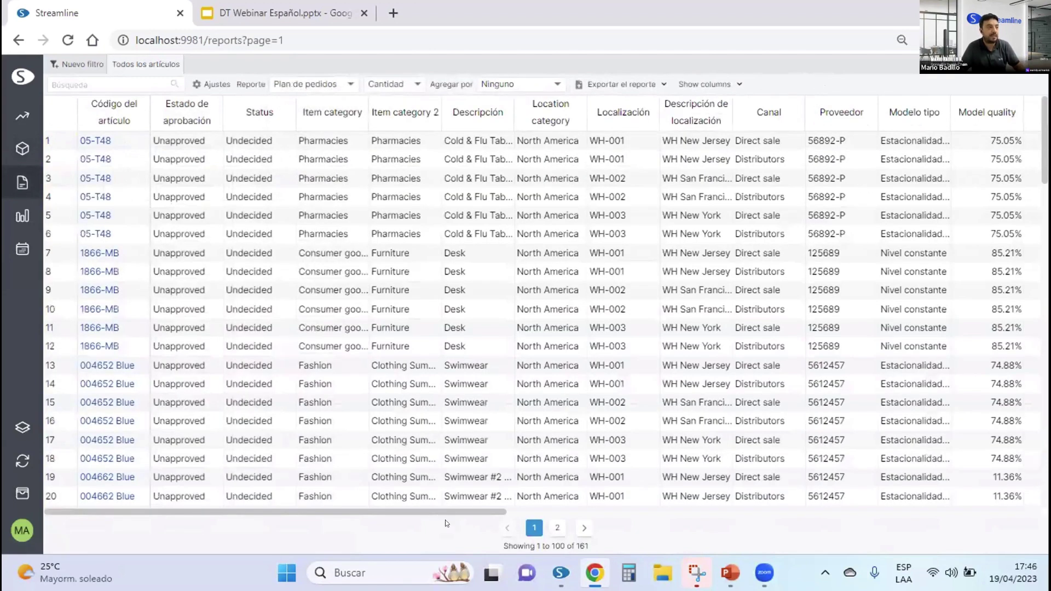
drag(439, 511, 608, 510)
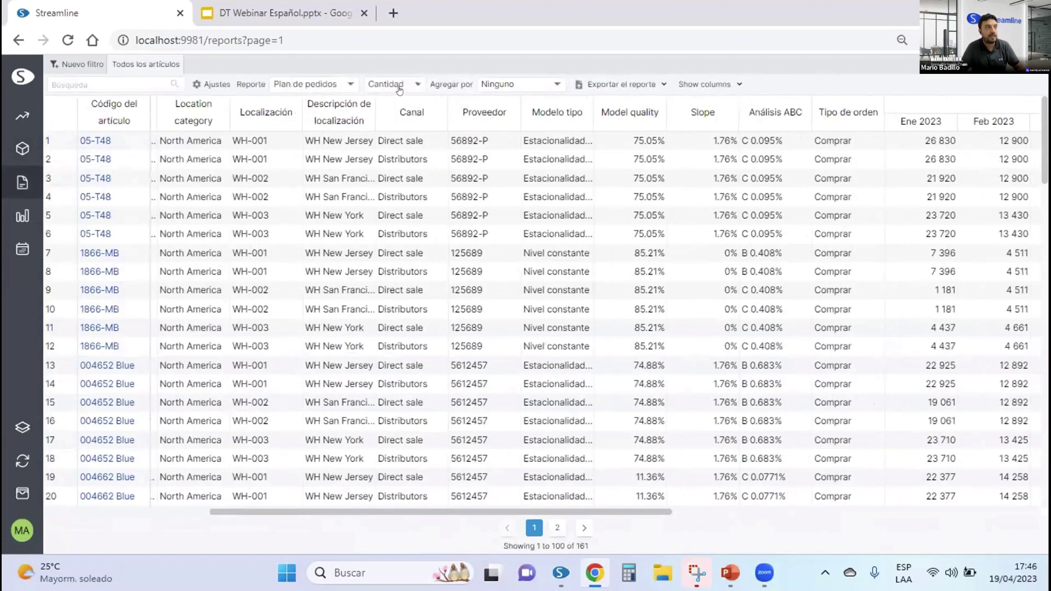
click(399, 89)
drag(537, 511, 770, 512)
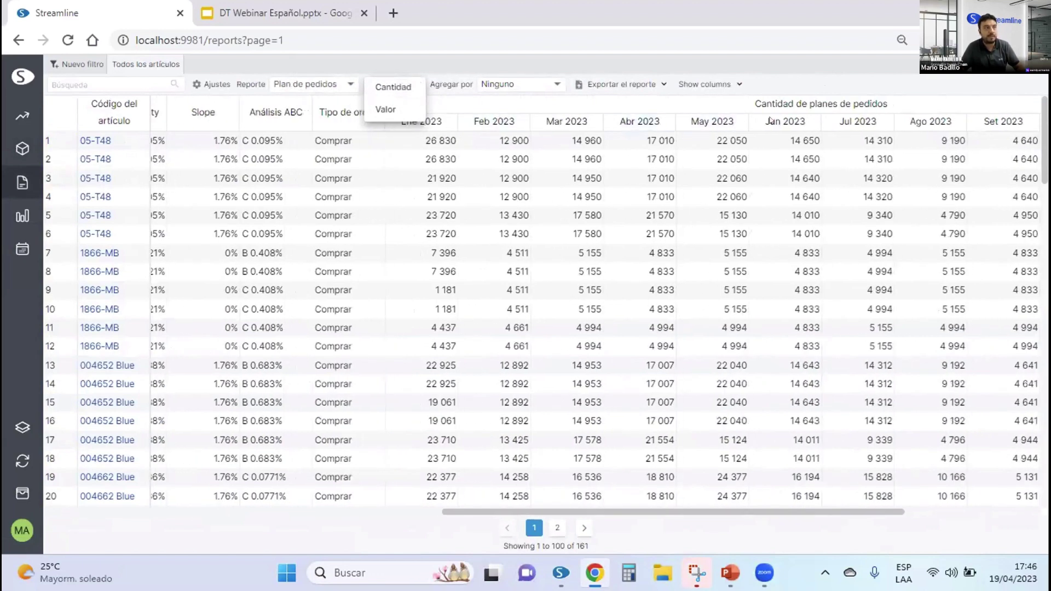
- Aggregate the order plan report by supplier (Proveedor), switch it to values (Valor), and view the months through the Total column
click(512, 89)
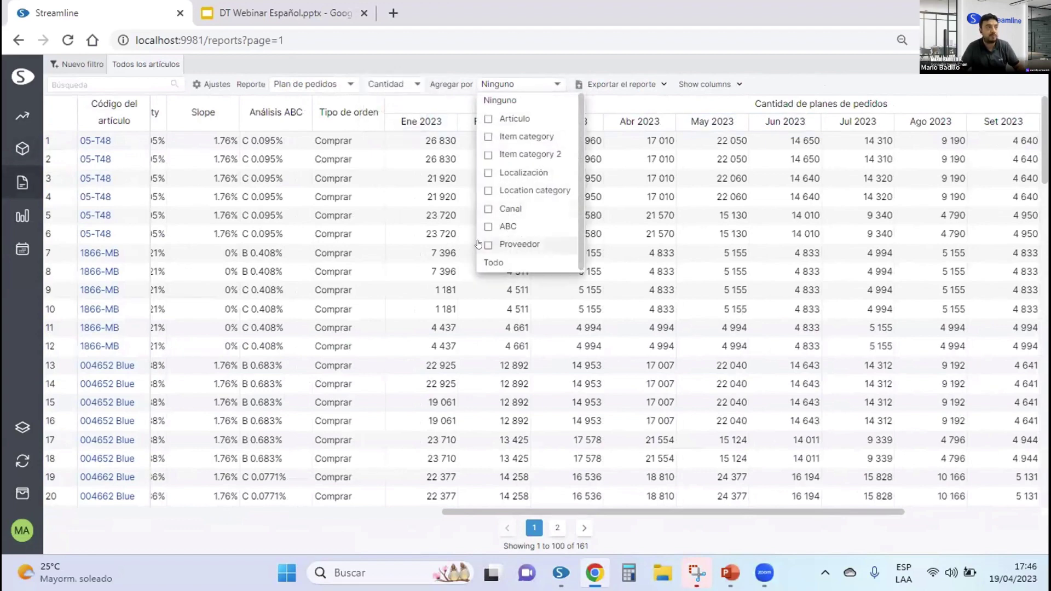
click(481, 244)
click(546, 352)
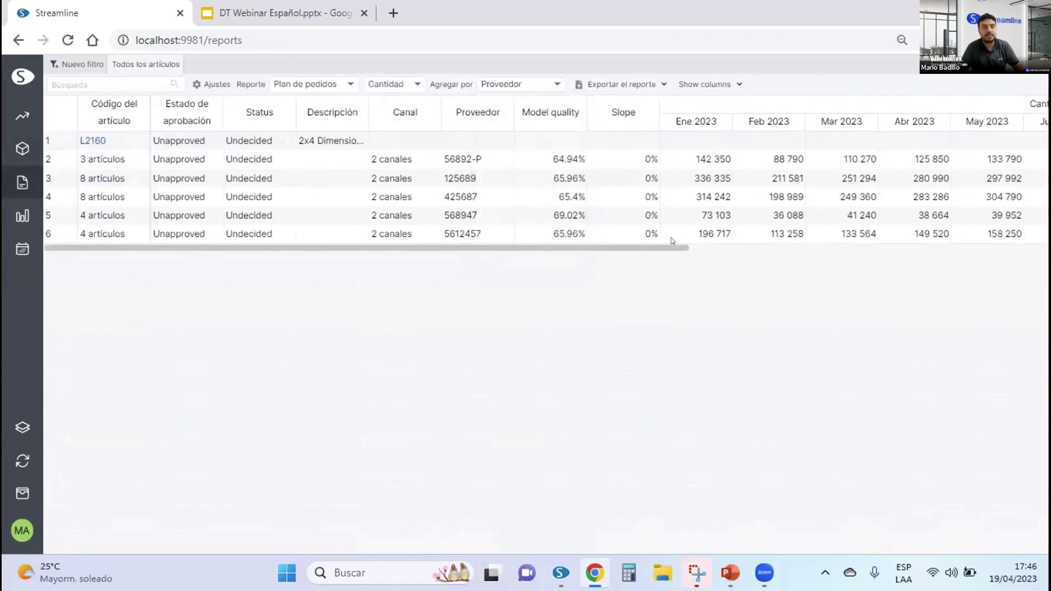
drag(672, 250, 1029, 250)
click(379, 84)
click(383, 110)
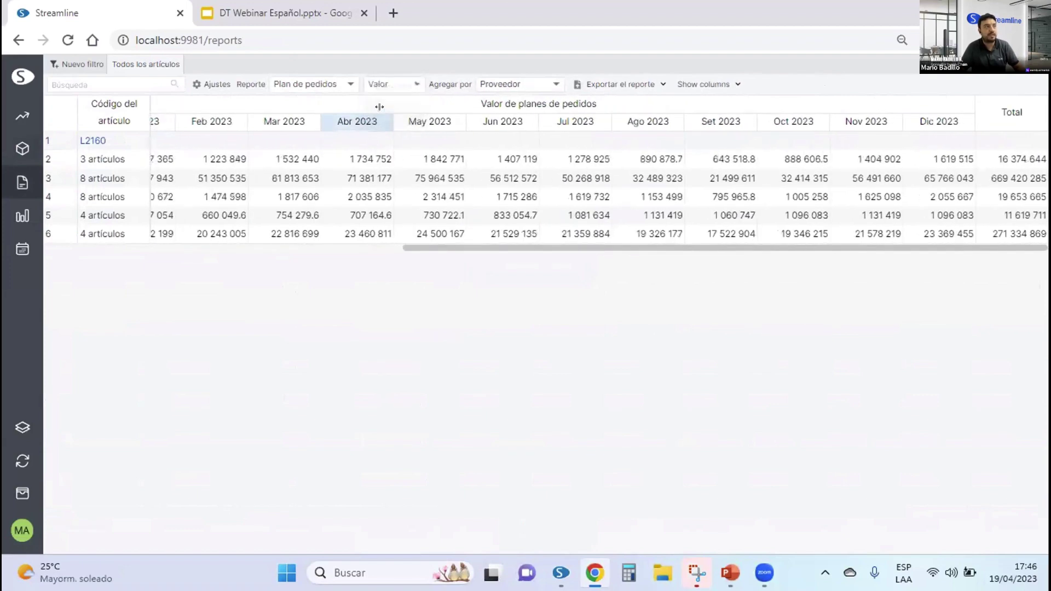
- View the planned inventory report (Inventario planeado) in values, aggregated by item category, across the months of 2023
click(316, 87)
click(324, 265)
click(389, 88)
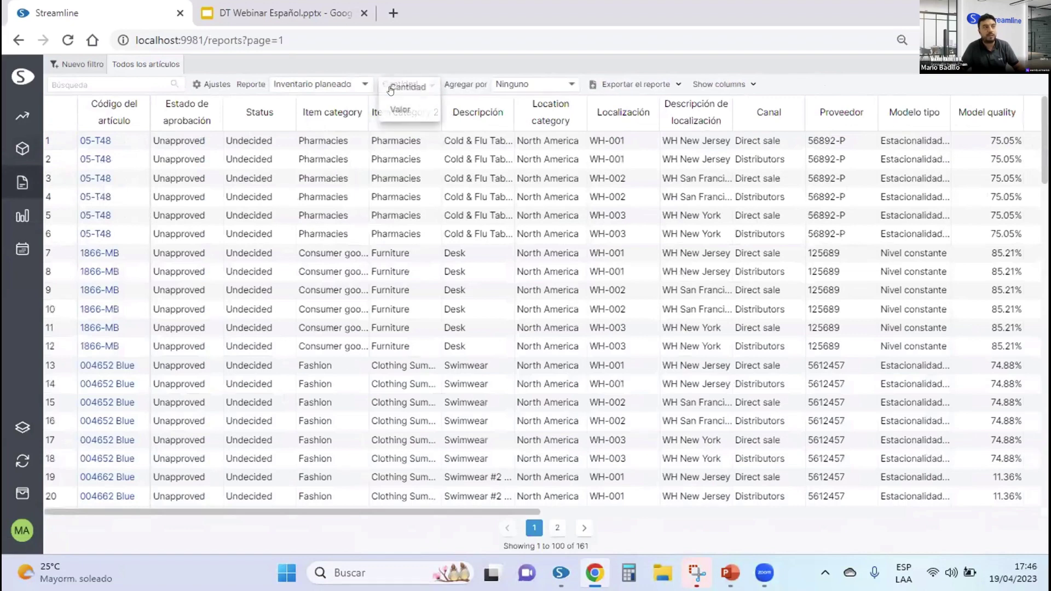
click(400, 111)
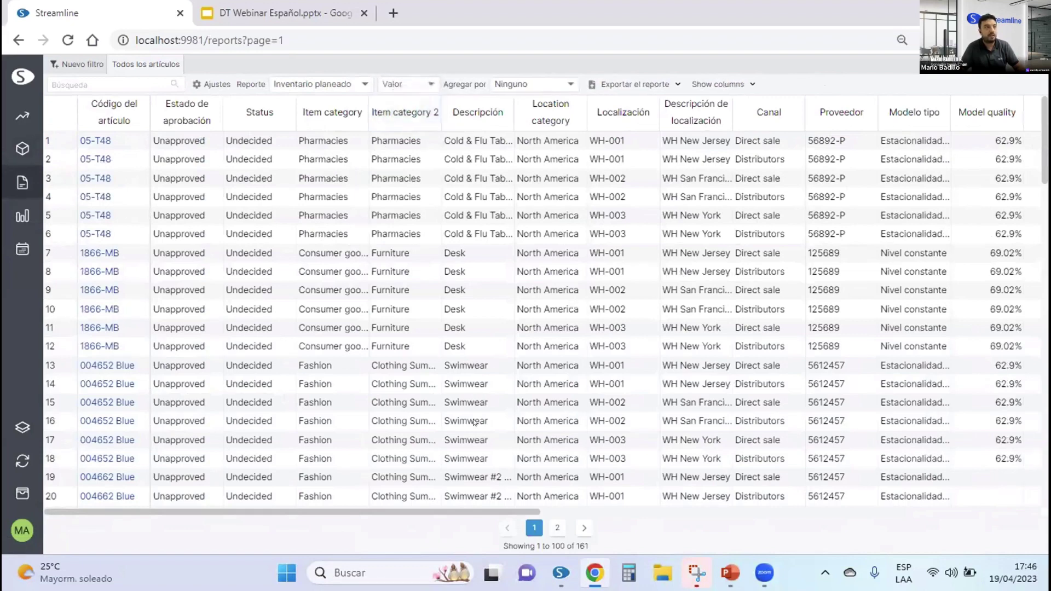
click(502, 83)
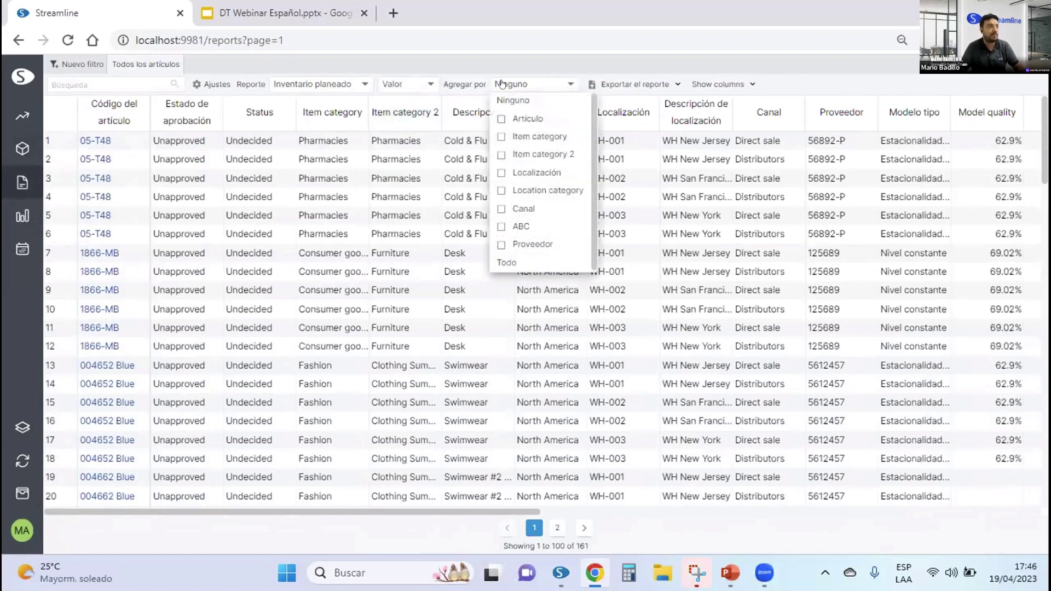
click(509, 138)
drag(694, 211, 952, 211)
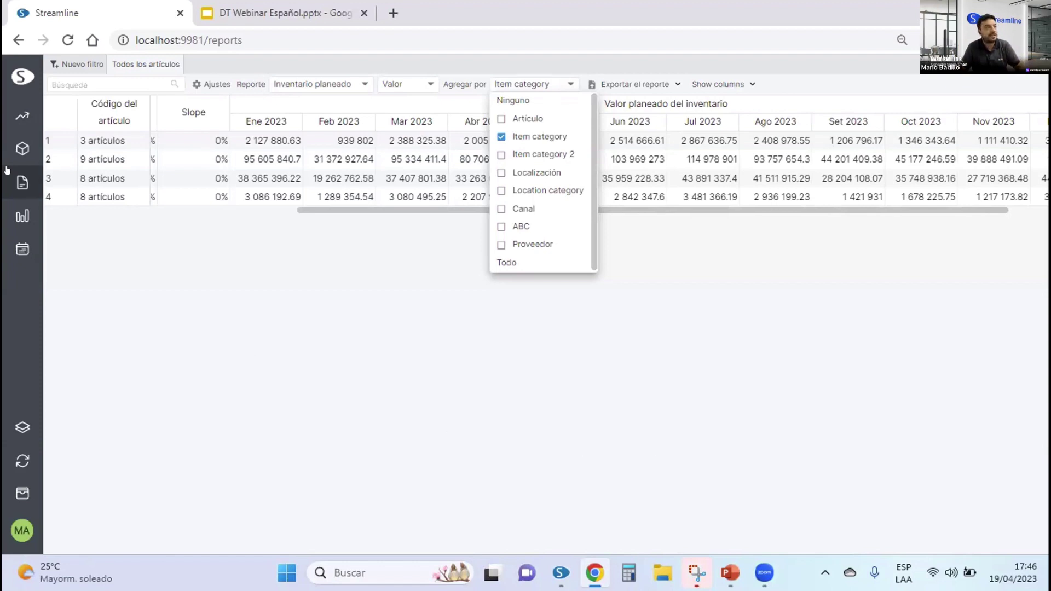
- Check the January 2023 statistical forecast in the demand plan, and reopen the order plan report aggregated by supplier
click(22, 117)
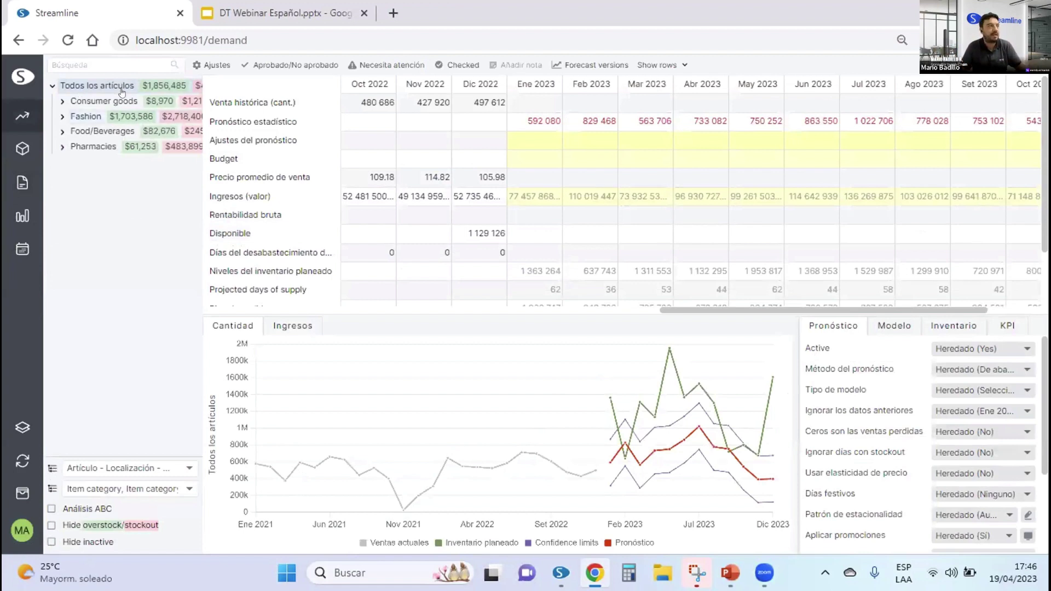
click(521, 121)
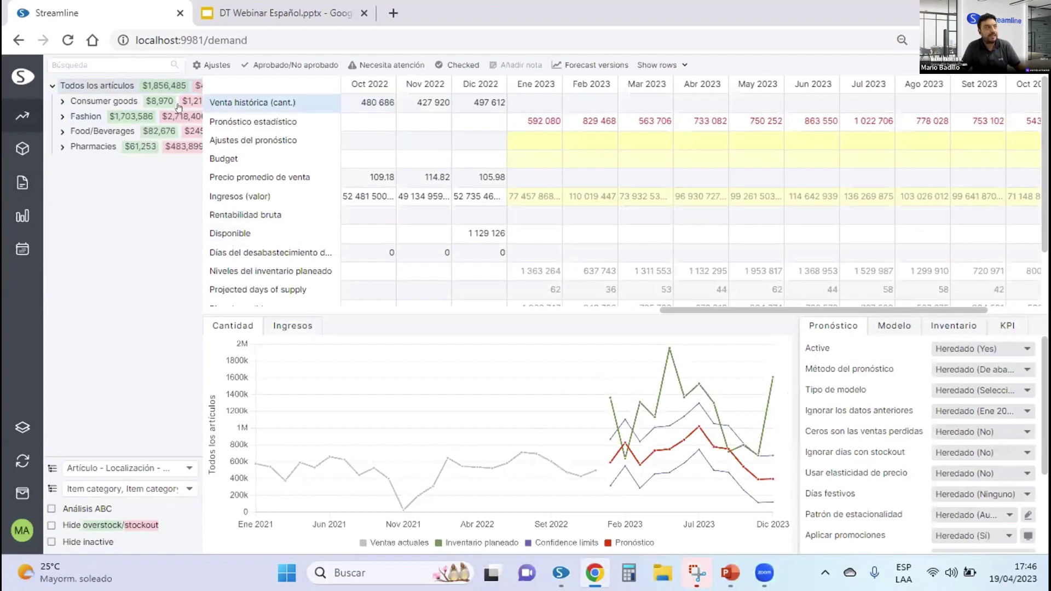
click(22, 182)
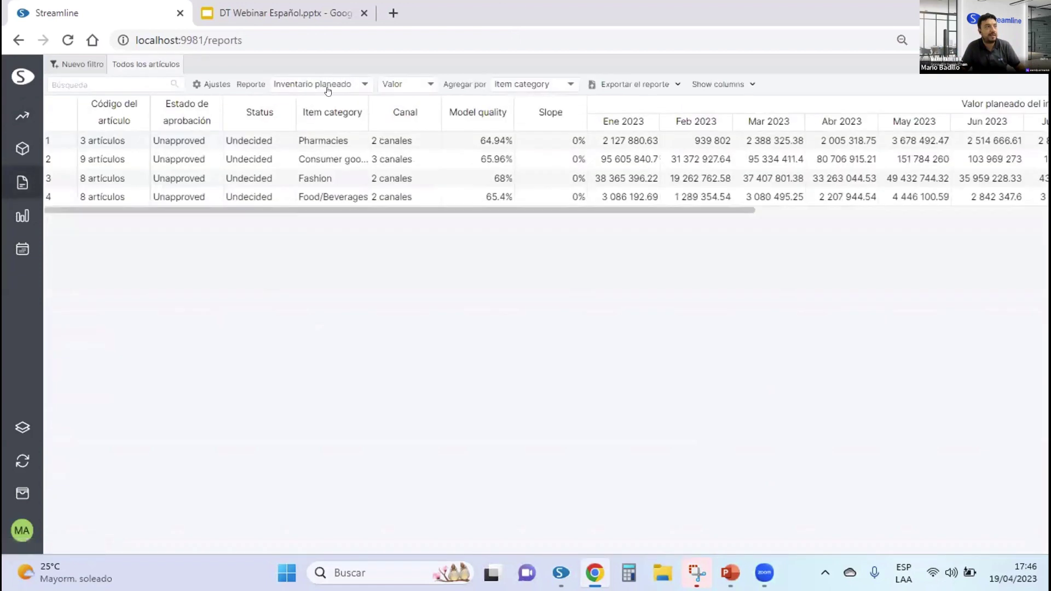
click(328, 86)
click(323, 198)
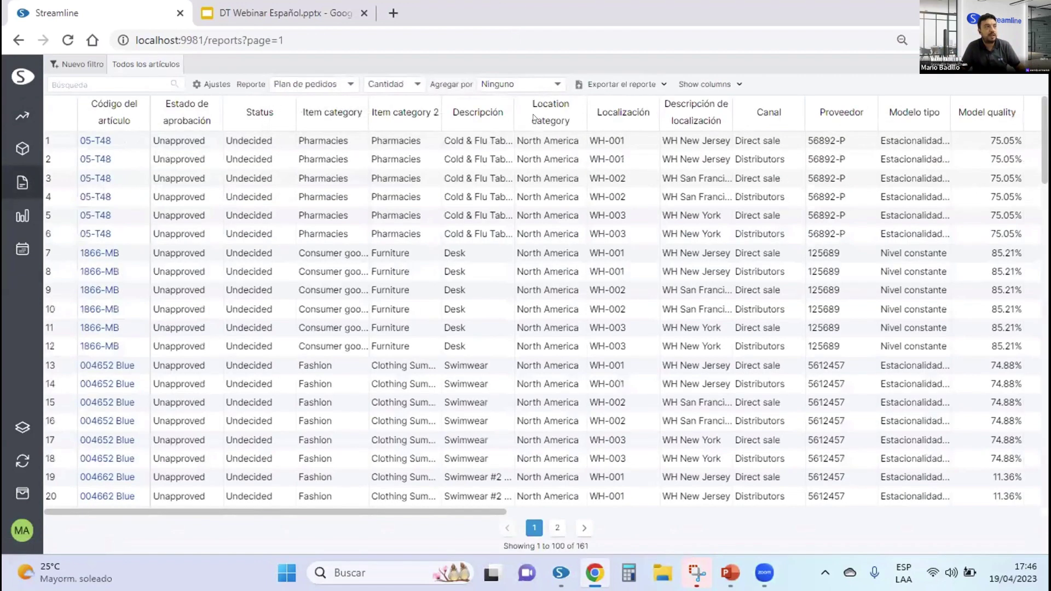
click(486, 88)
click(513, 242)
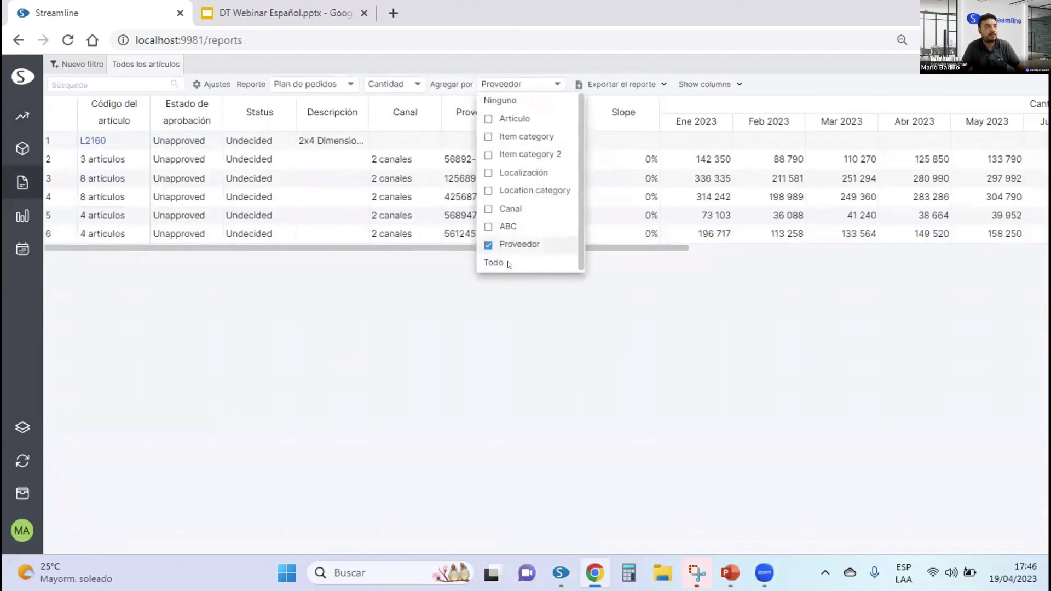
- Show the supplier order plan in values and examine the totals per supplier
drag(647, 247, 994, 250)
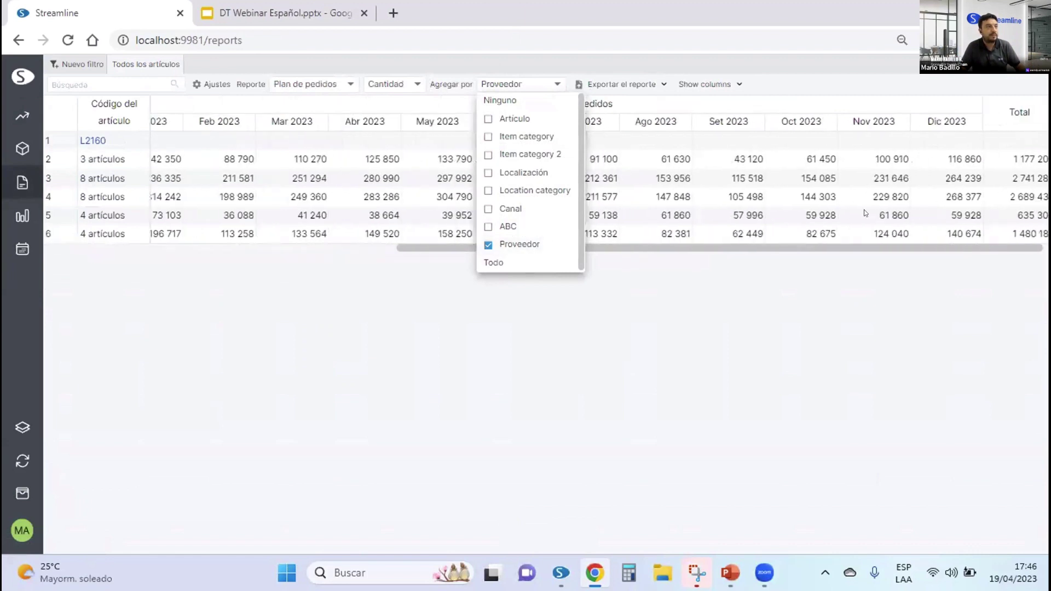
click(399, 84)
click(386, 106)
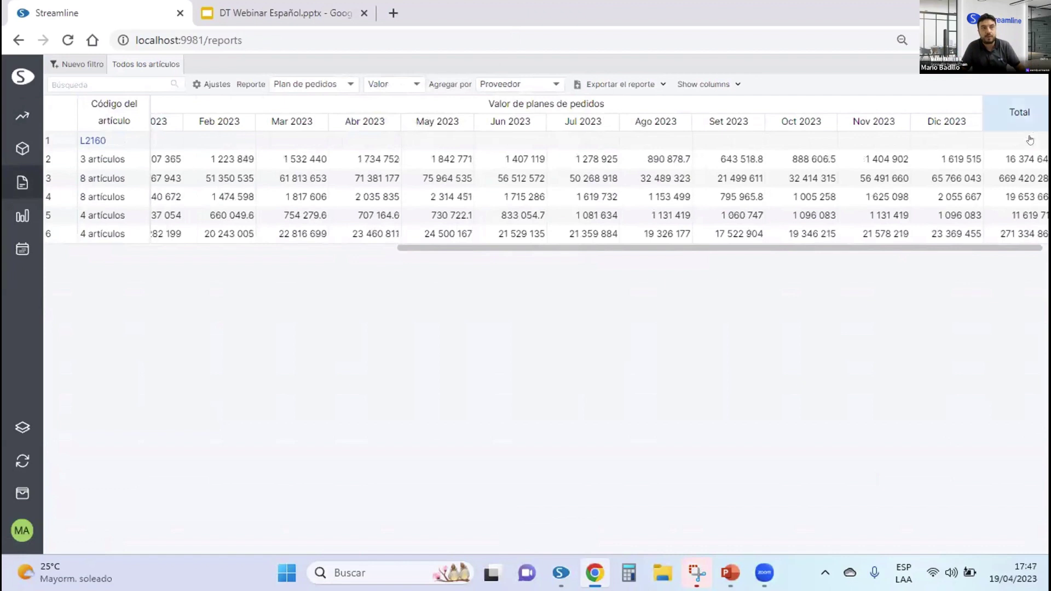
click(1033, 156)
drag(1018, 251, 1023, 250)
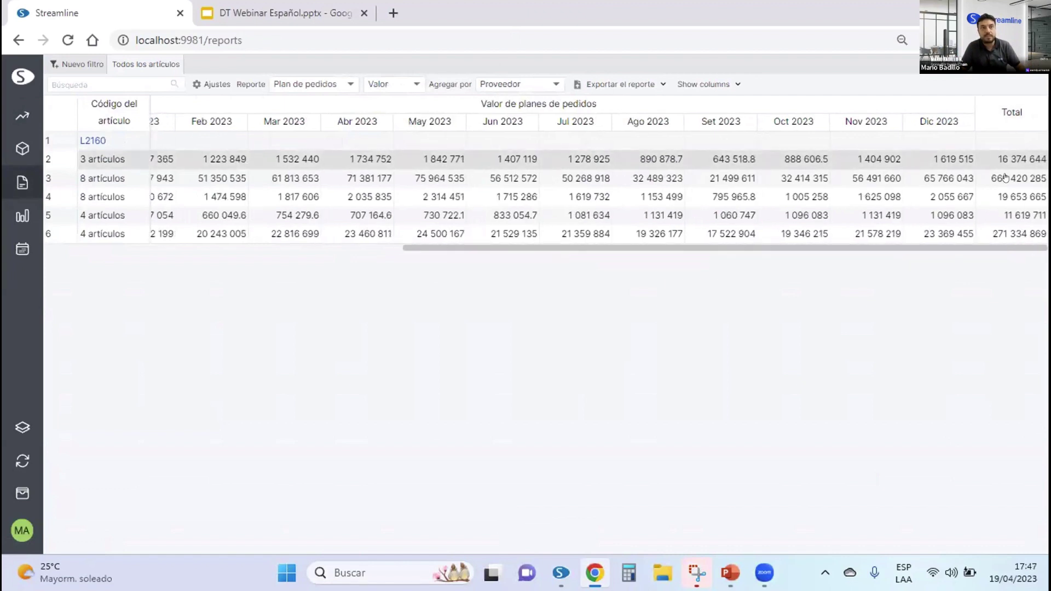
- In the demand plan for all items, override the forecast from January 2023 onward, multiplying it by 10
click(22, 116)
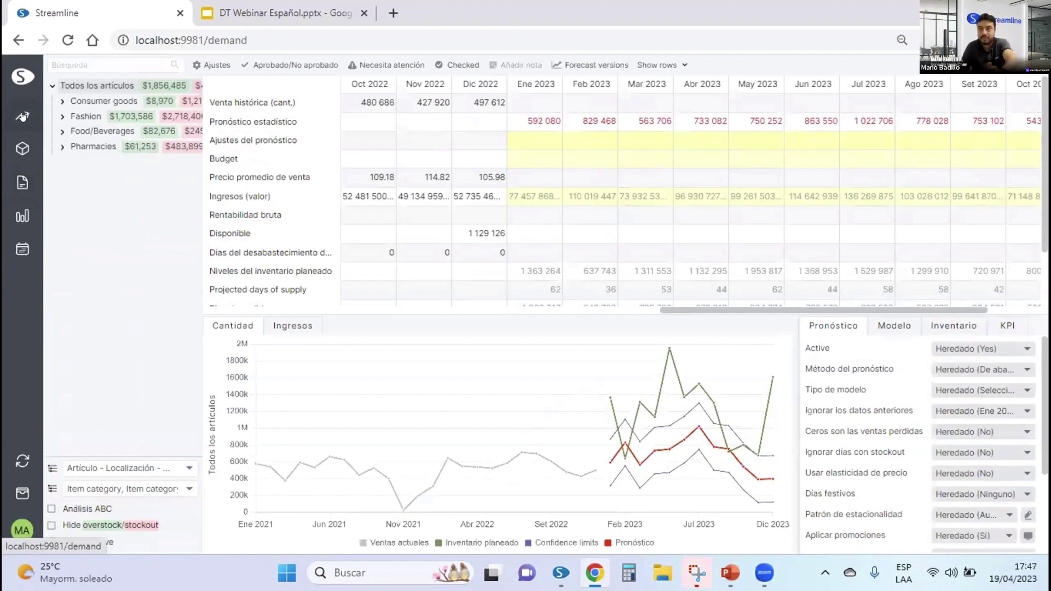
click(500, 147)
click(513, 142)
text(*10%)
key(Return)
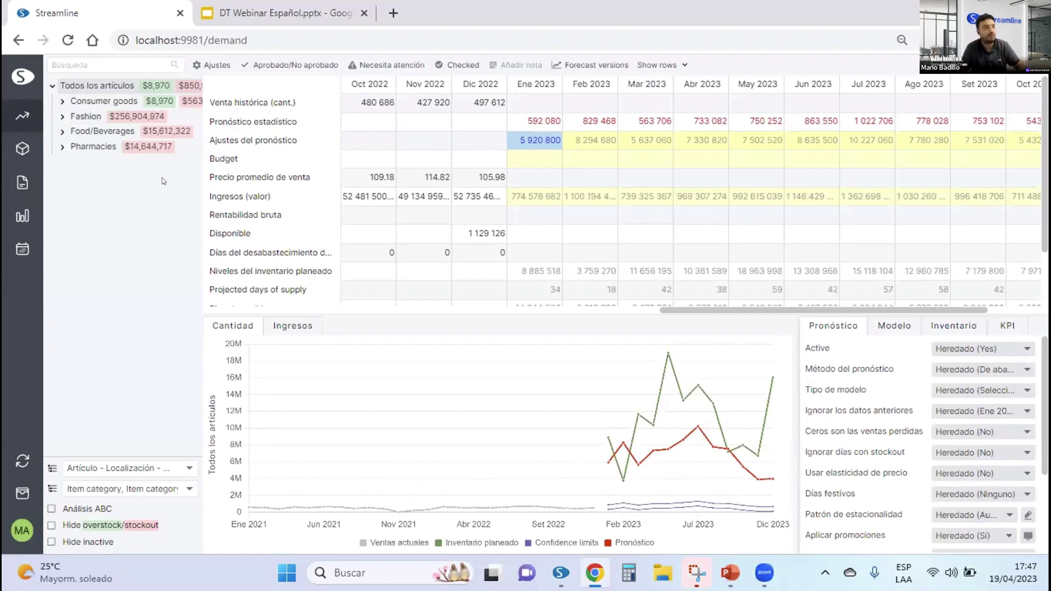
- Examine the supplier order plan values in the reports from January 2023 through the Total column
click(20, 189)
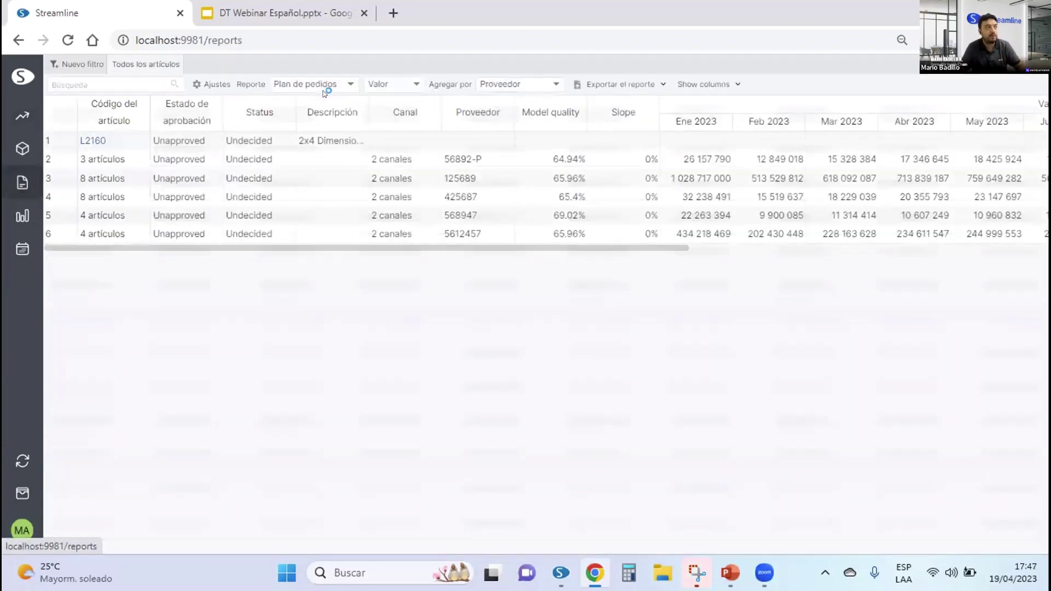
drag(642, 250, 1012, 230)
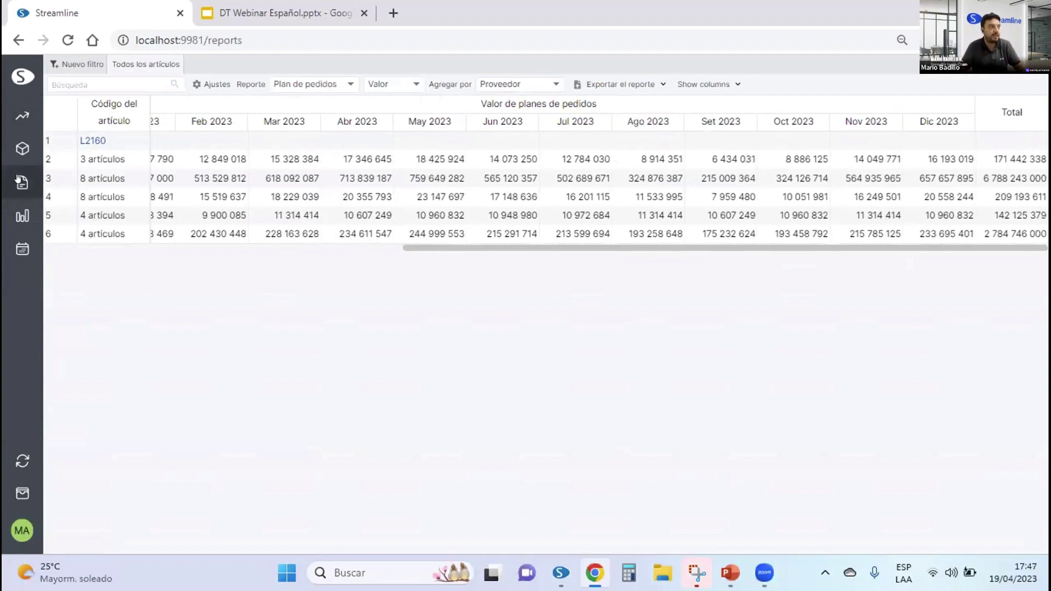
click(22, 148)
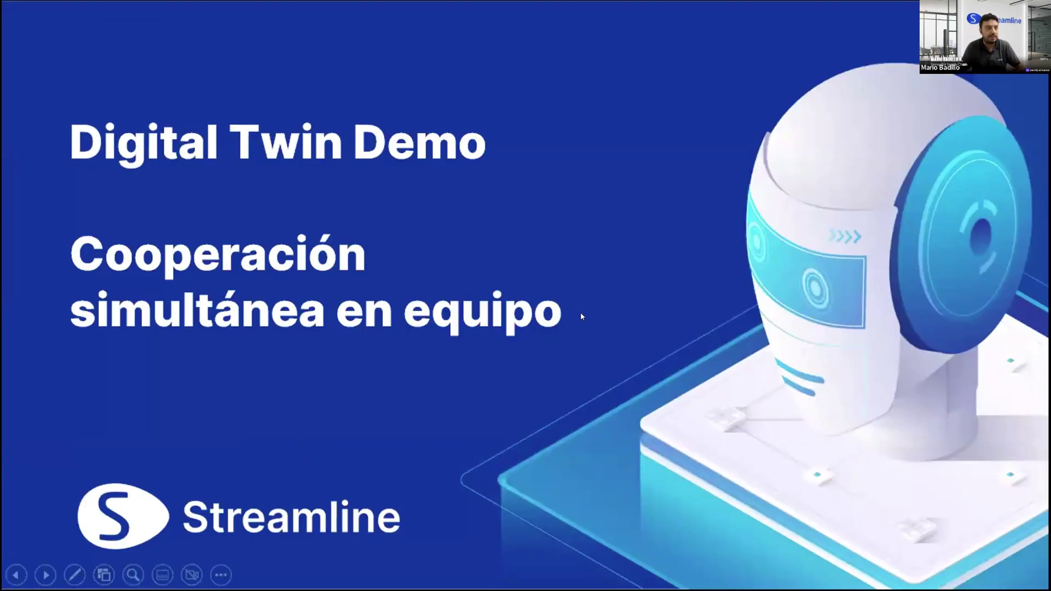
- Advance the presentation through the Digital Twin slides to the Forbes article "5 Ways AI Can Benefit Demand Forecasting And Inventory Planning"
key(Right)
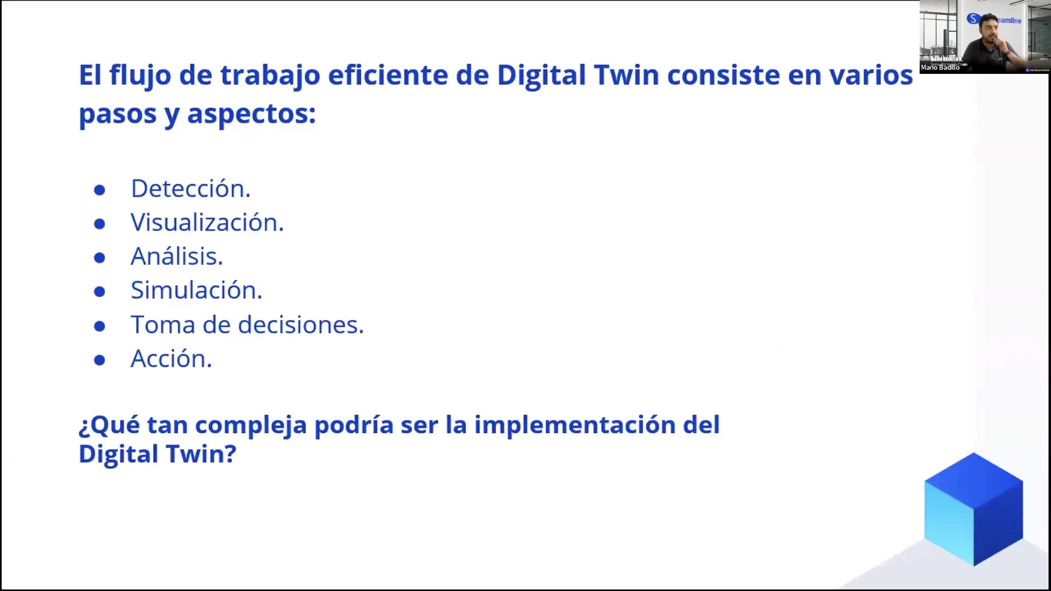
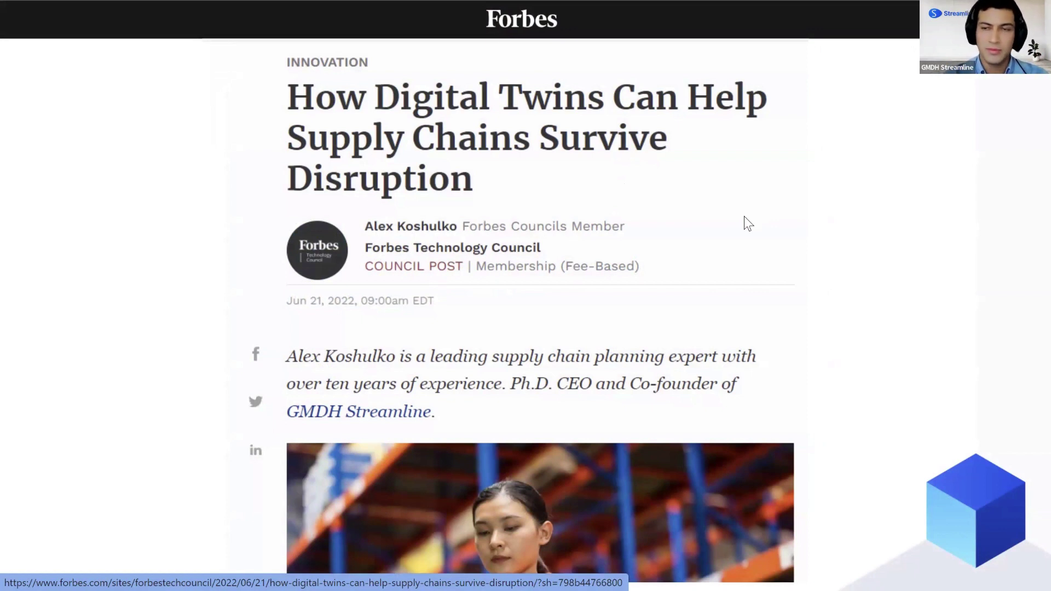
click(713, 167)
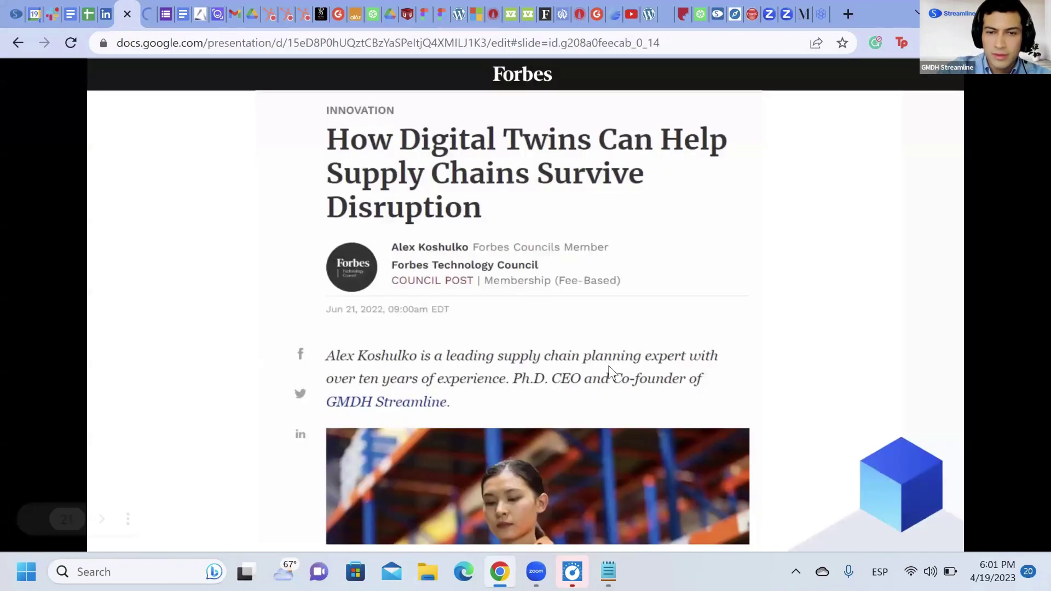
key(ctrl+shift+Tab)
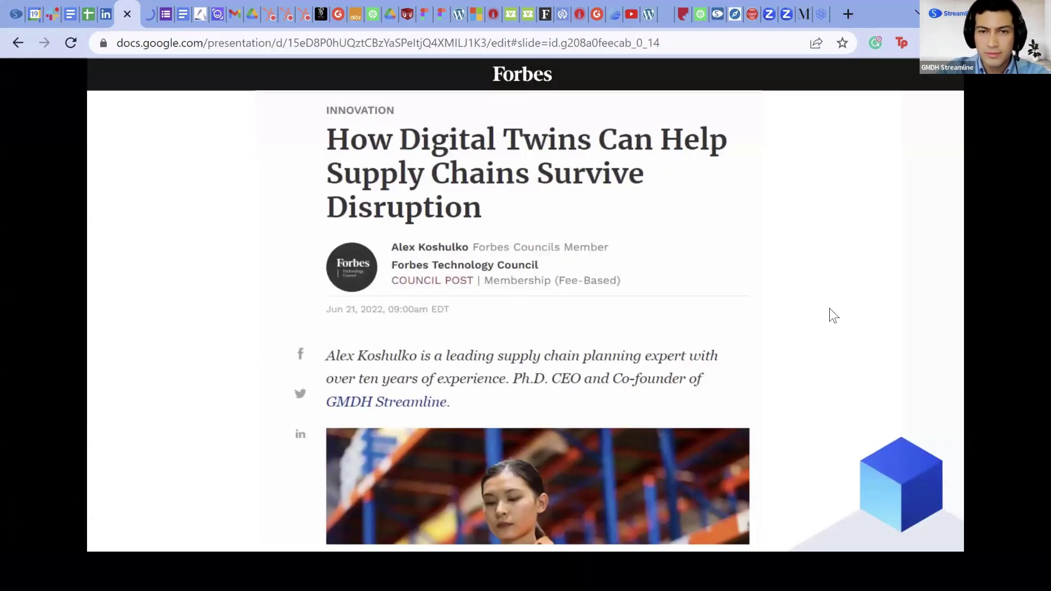
click(758, 300)
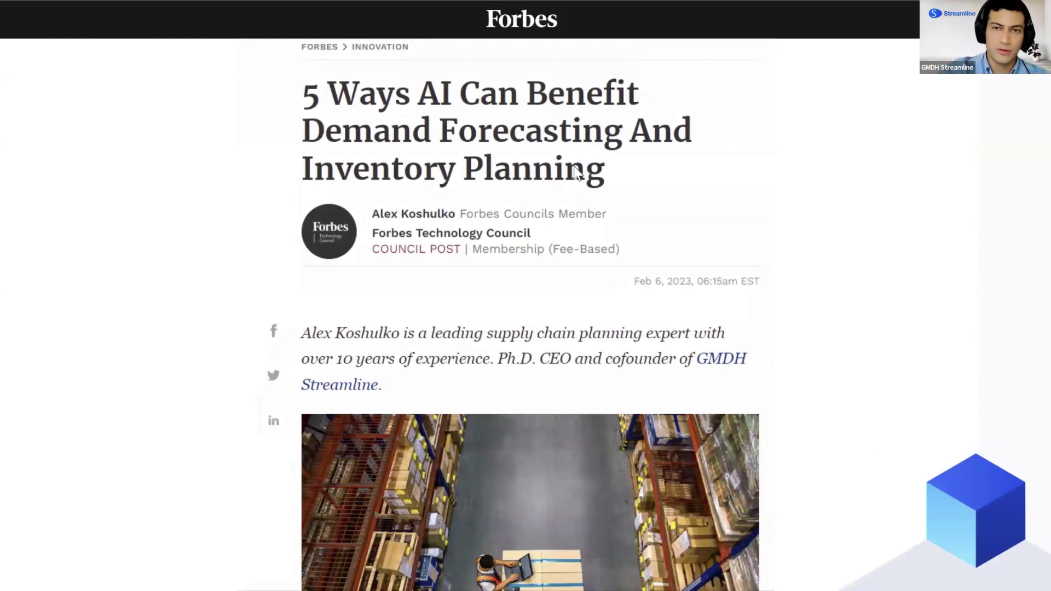
- Switch to the E-BOOK note in Notepad, select the ARTÍCULO 1 and ARTÍCULO 2 links, and return to the slideshow
key(alt+Tab)
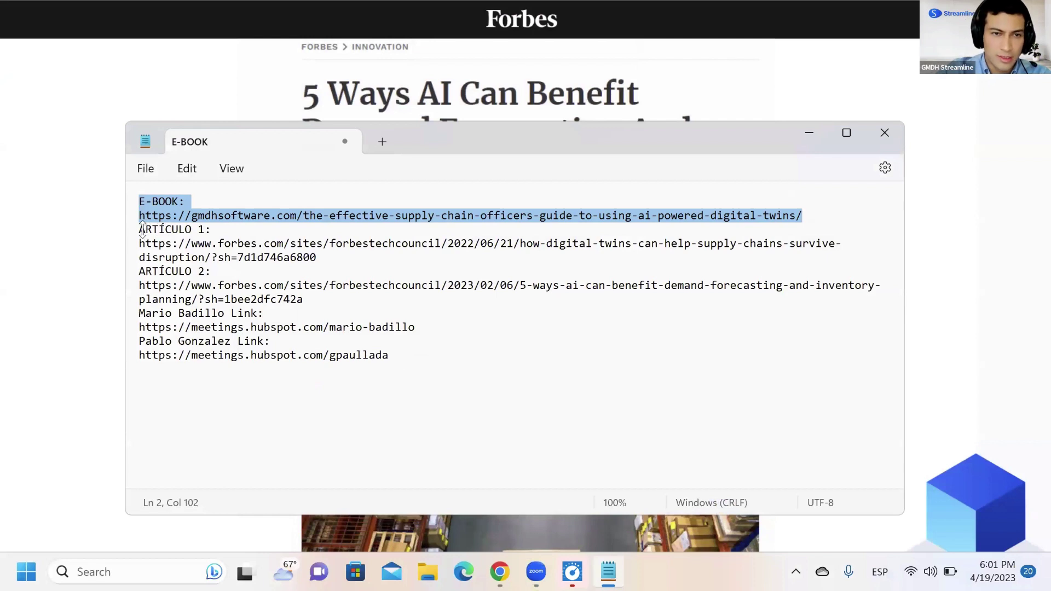
drag(141, 230, 316, 299)
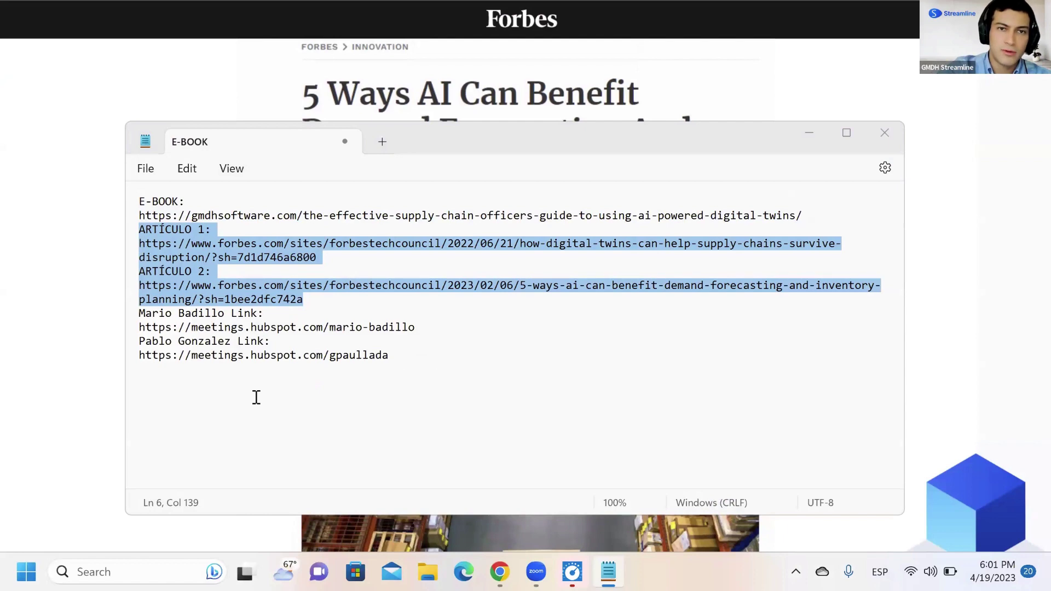
click(812, 131)
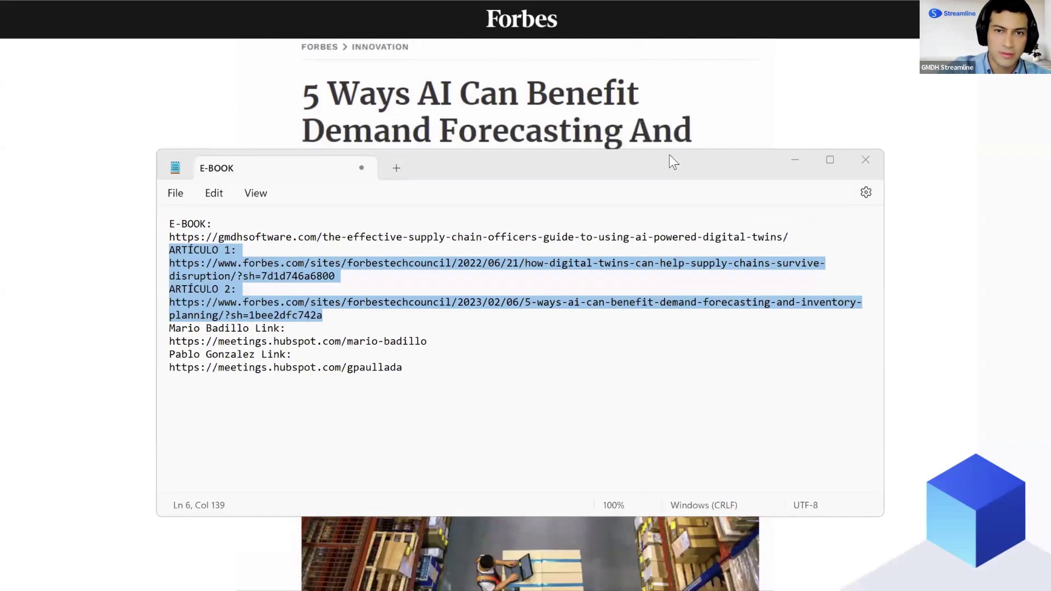
key(Right)
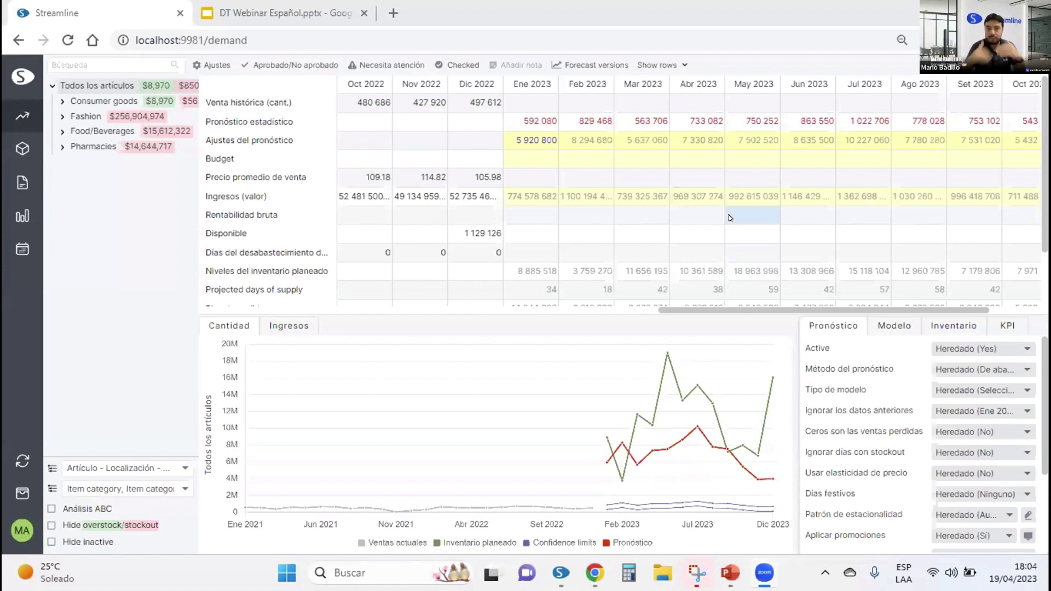
- In the demand plan's forecast settings for all items, check the forecast method and open the model type options
click(942, 374)
click(944, 373)
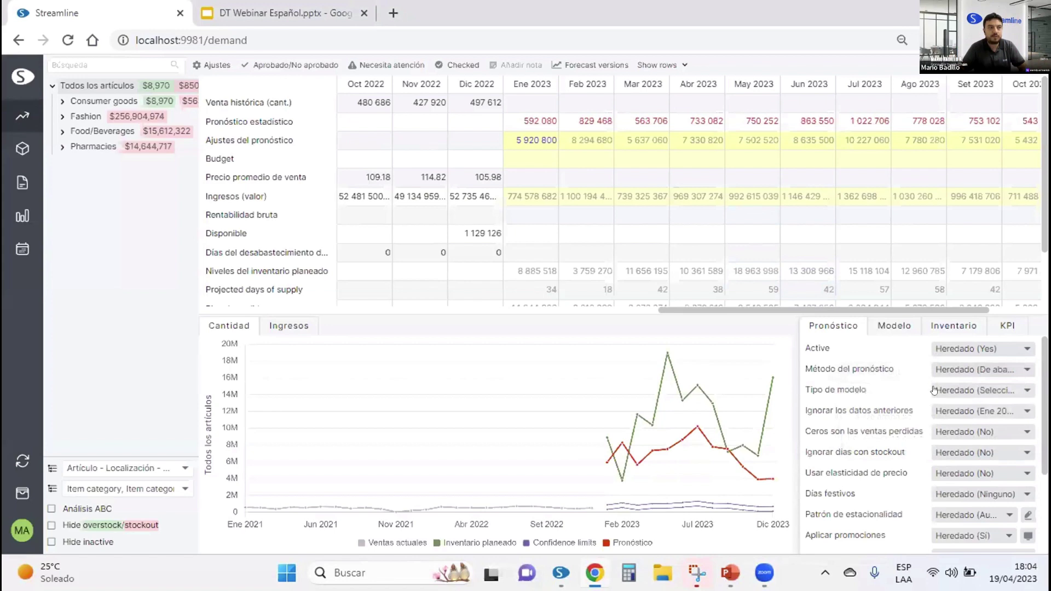
click(934, 390)
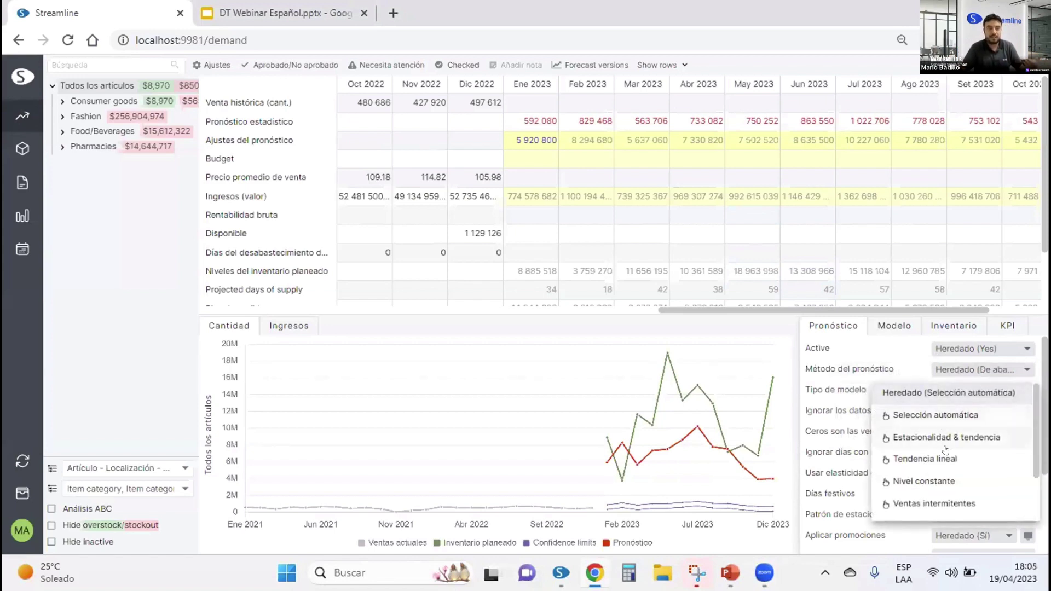
- Review the available forecast model types for all items, down to Auto & terminación, and leave the inherited selection in place
scroll(942, 462, down, 2)
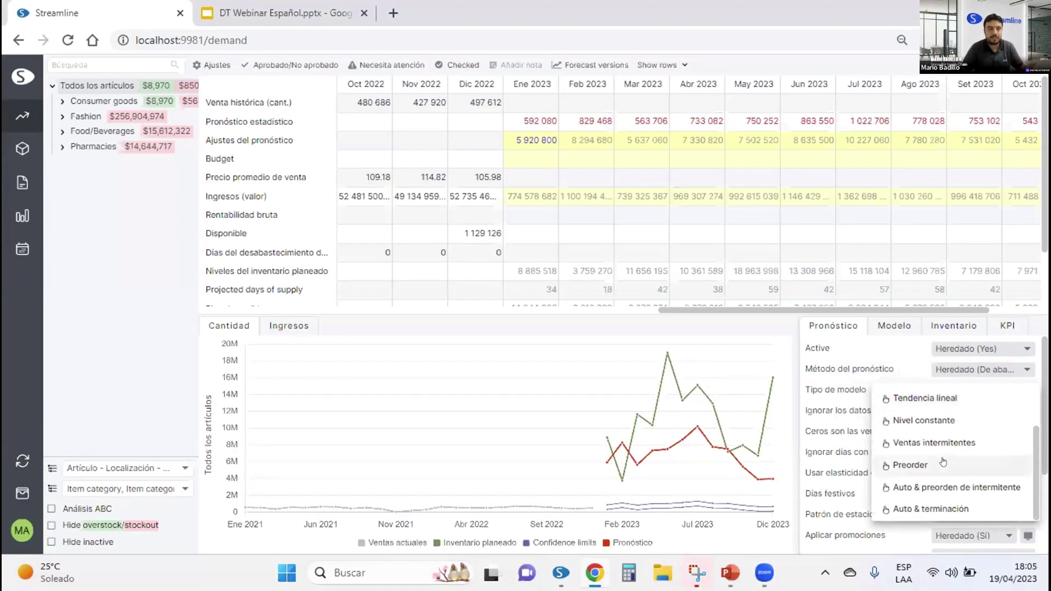
scroll(942, 462, up, 2)
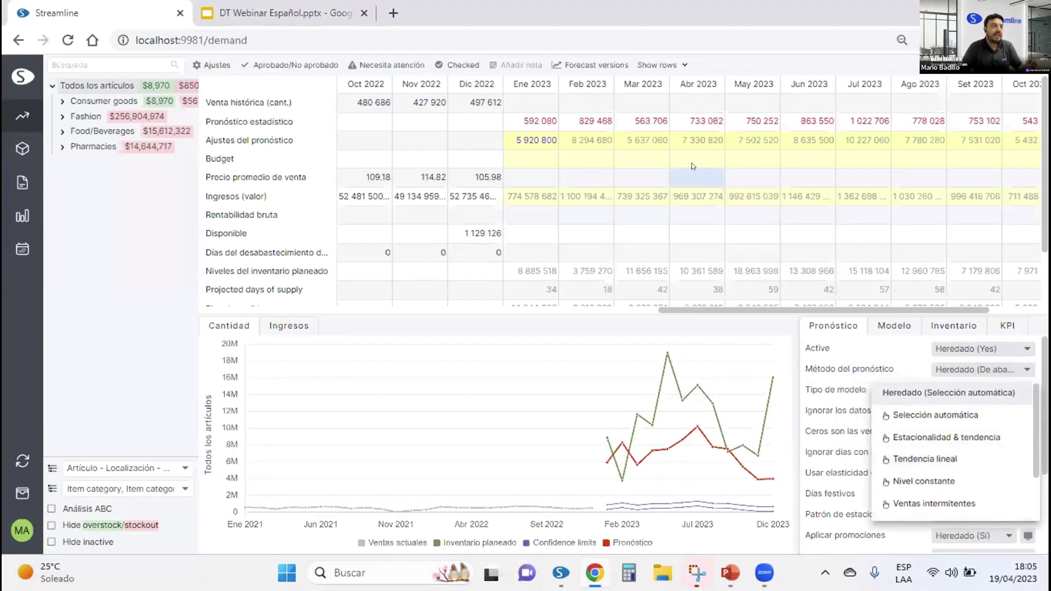
click(573, 114)
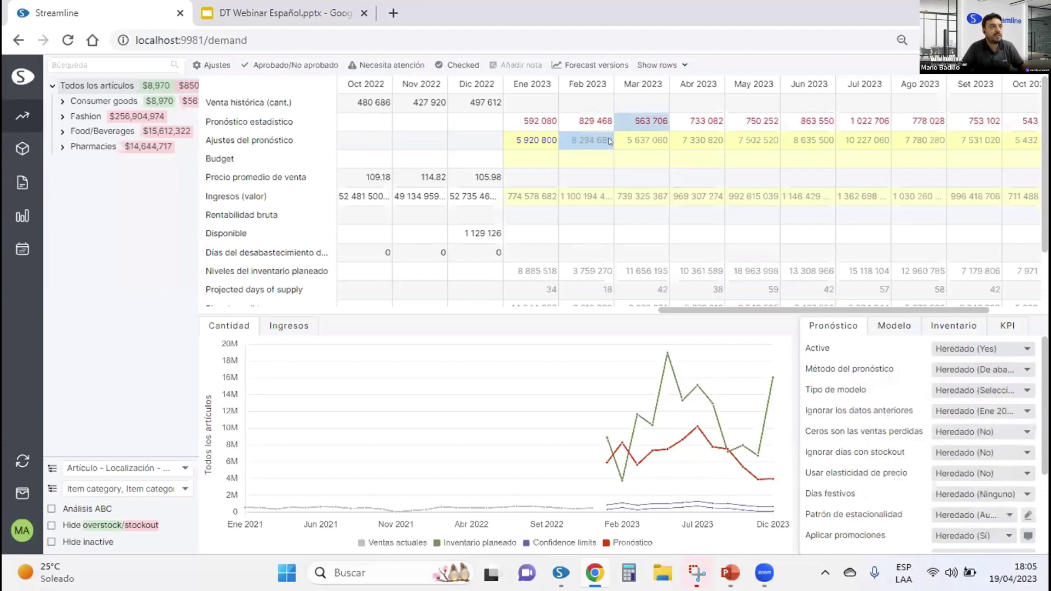
- Check the existing forecast versions of the demand plan and close the list without making changes
click(533, 140)
click(607, 65)
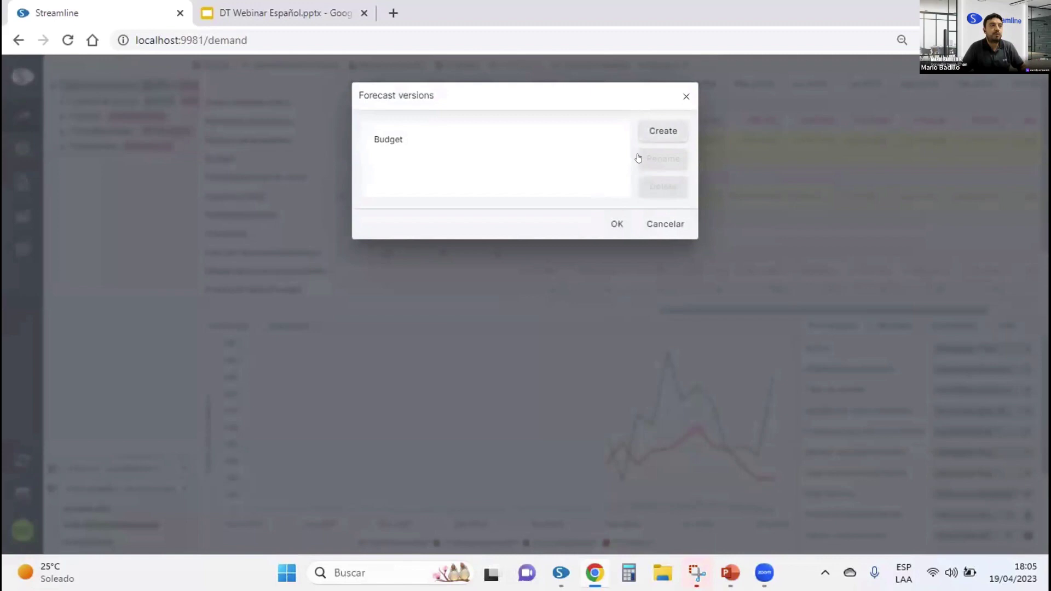
click(665, 224)
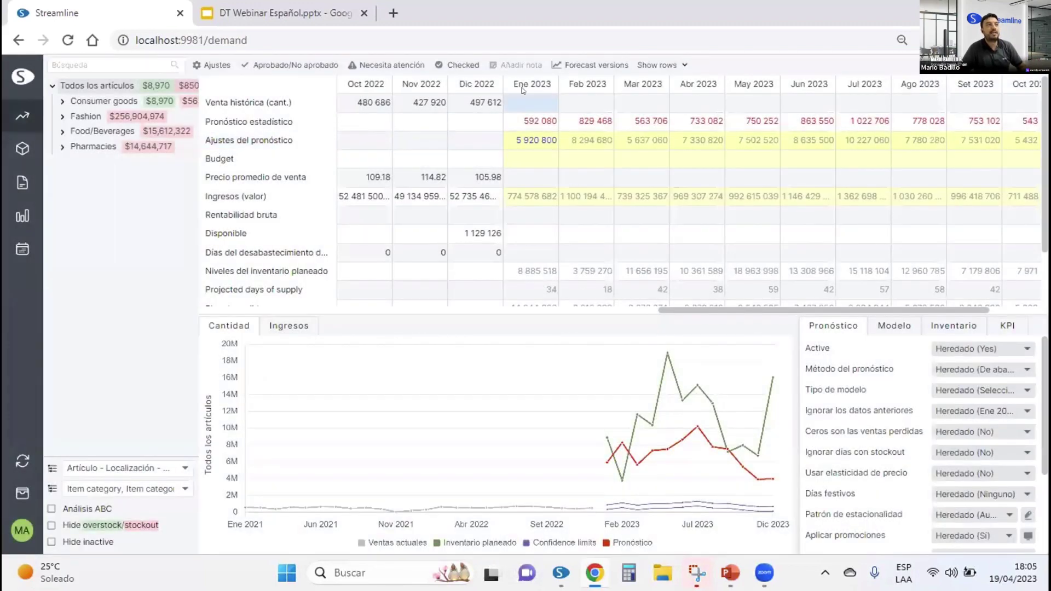
- Create a forecast version named "Presupuesto comercial" in the demand plan
click(575, 65)
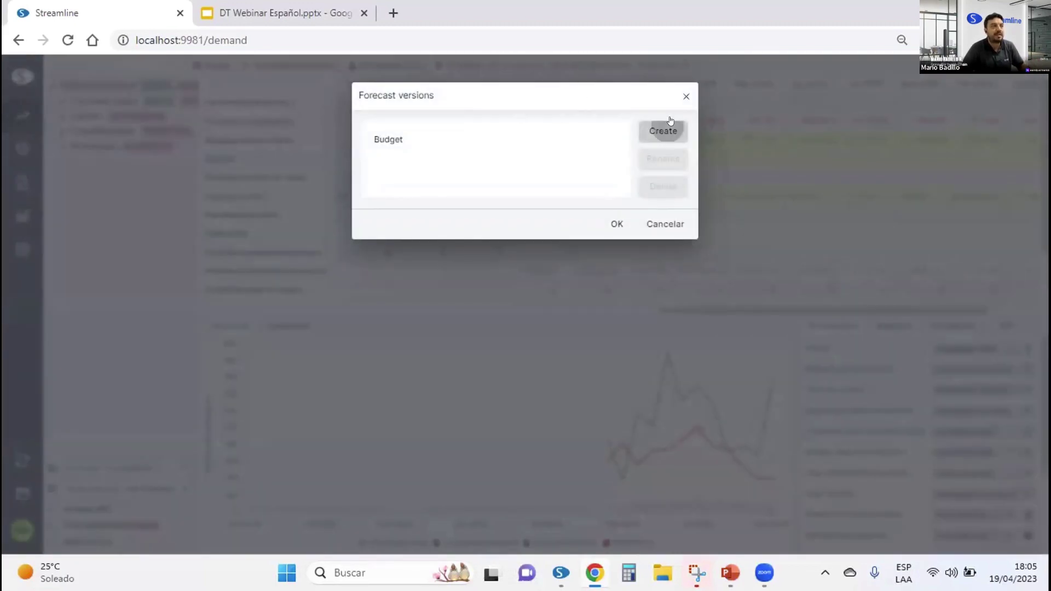
click(661, 130)
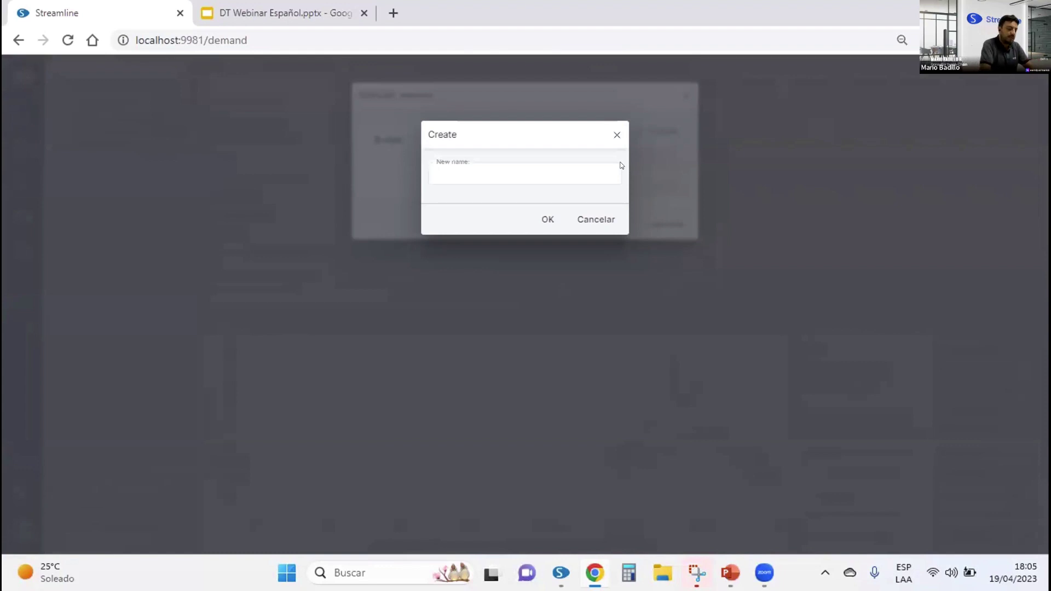
click(621, 165)
text(Presupuesto comerc)
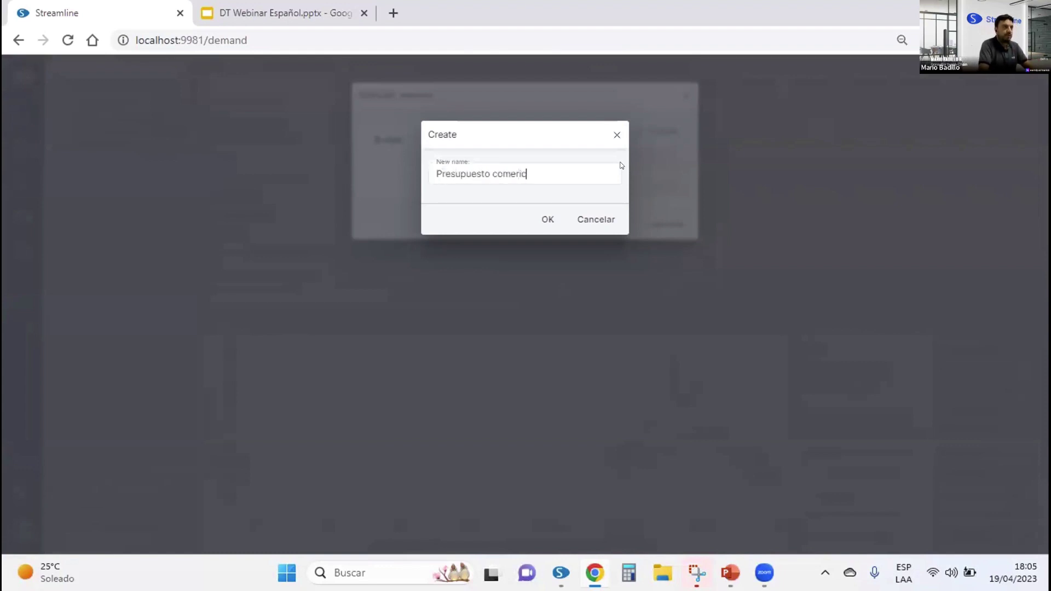
key(BackSpace)
text(cial)
click(545, 225)
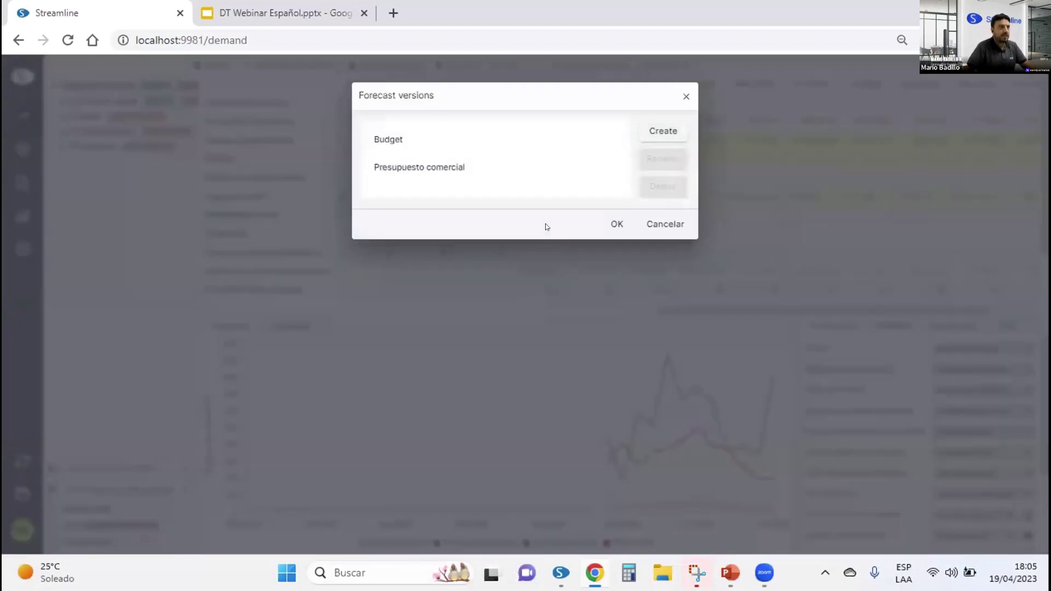
click(612, 225)
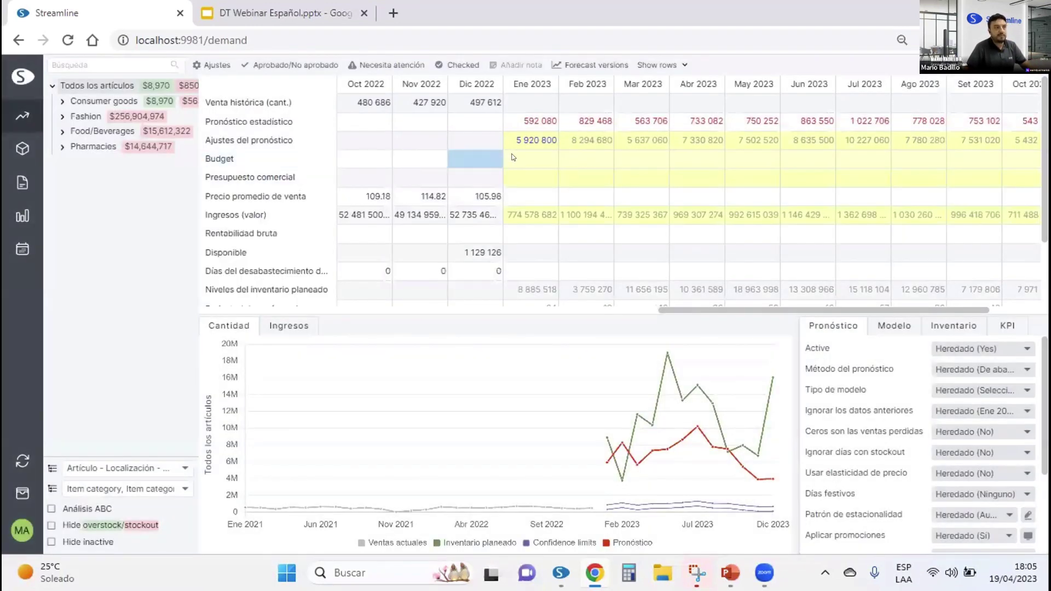
- Create another forecast version named "Estudio de mercado" in the demand plan
click(526, 156)
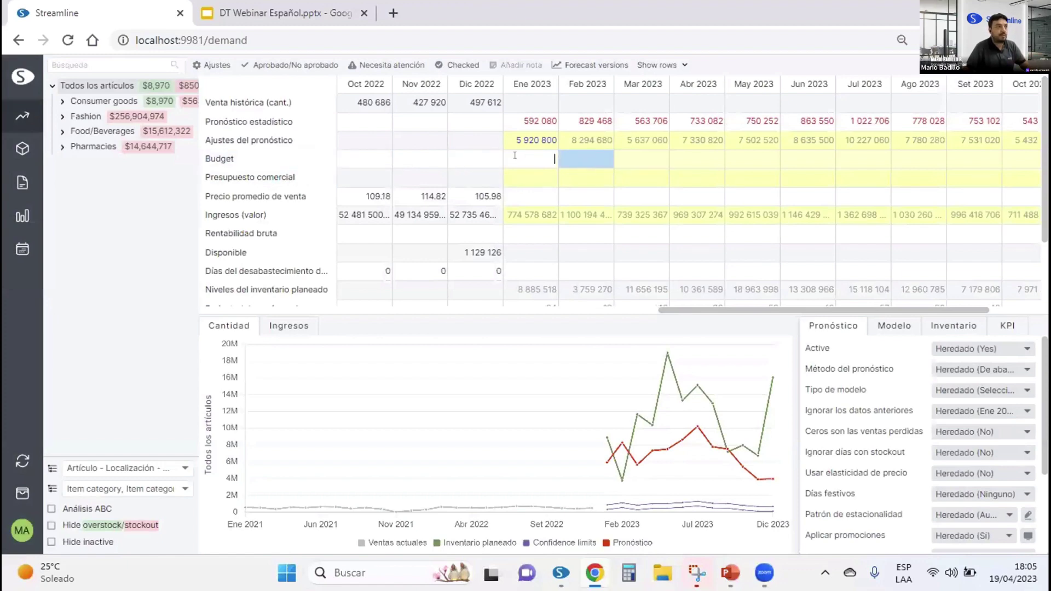
click(591, 65)
click(662, 136)
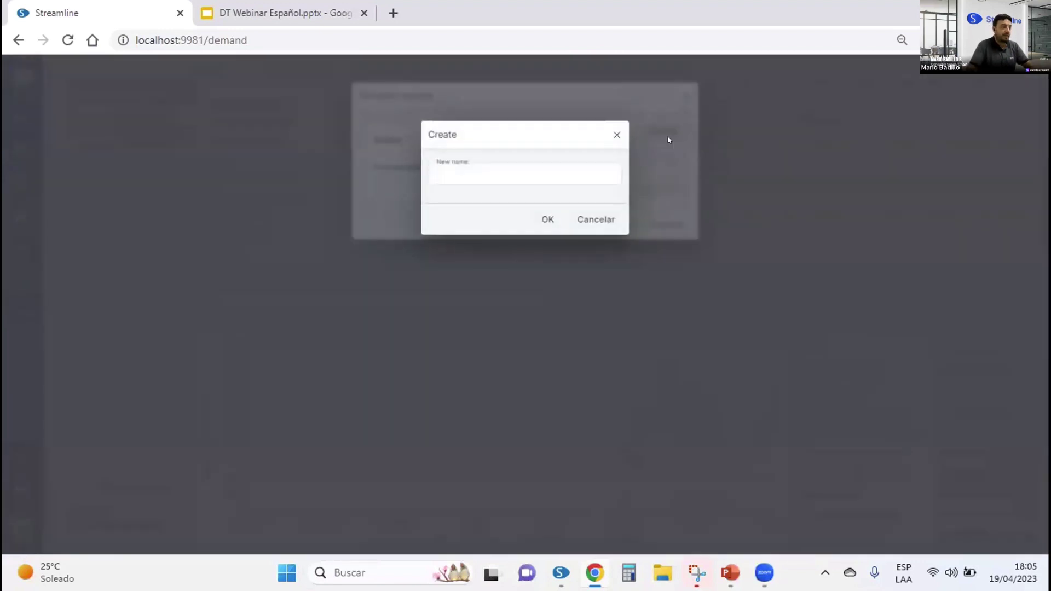
text(Estudio de mercado)
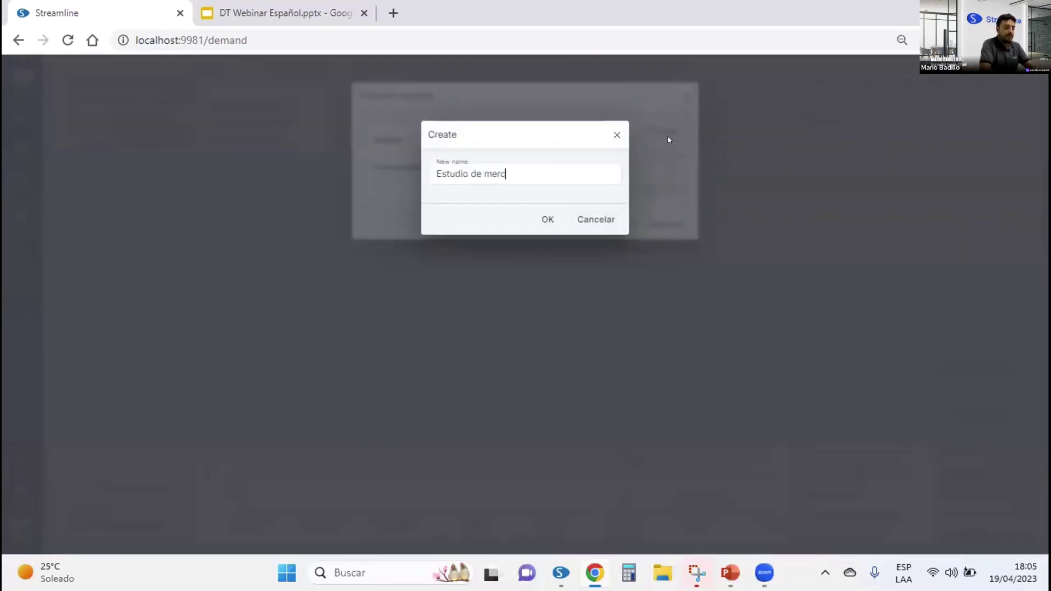
click(536, 218)
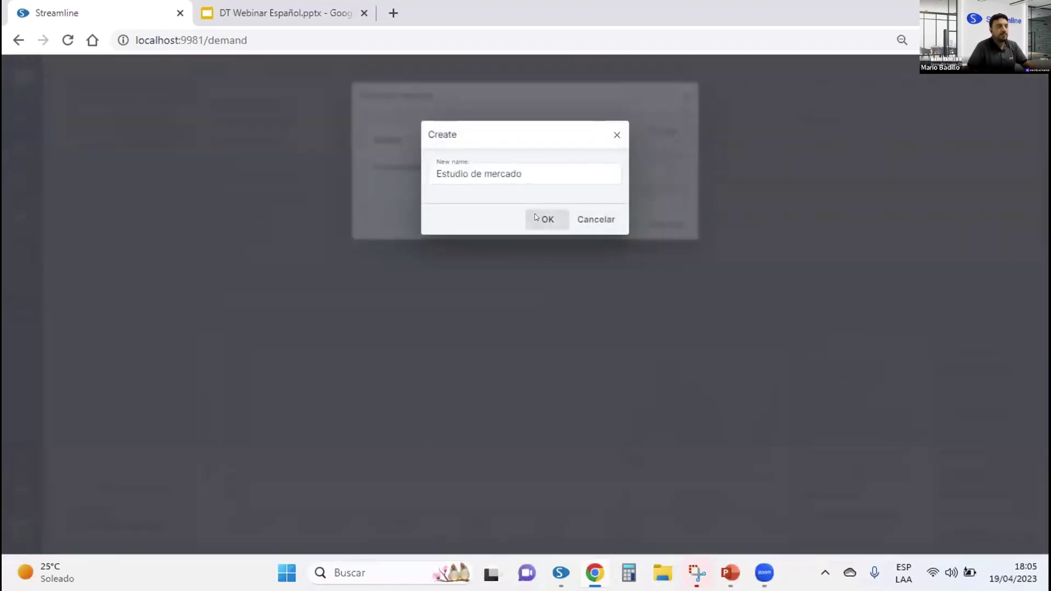
click(611, 236)
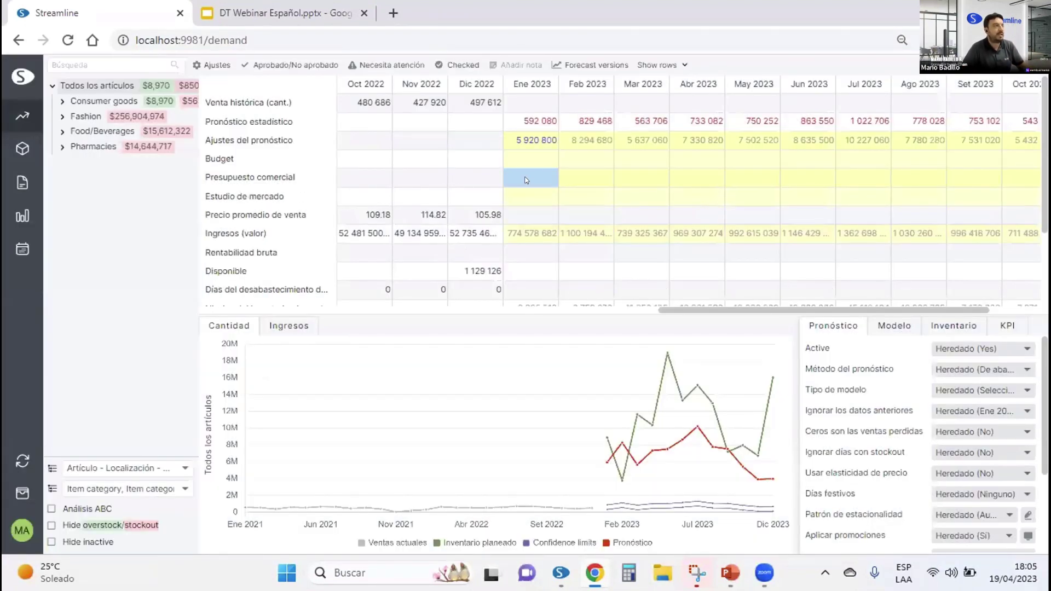
- Clear the January 2023 forecast adjustment (Ajustes del pronóstico) for all items
double_click(528, 177)
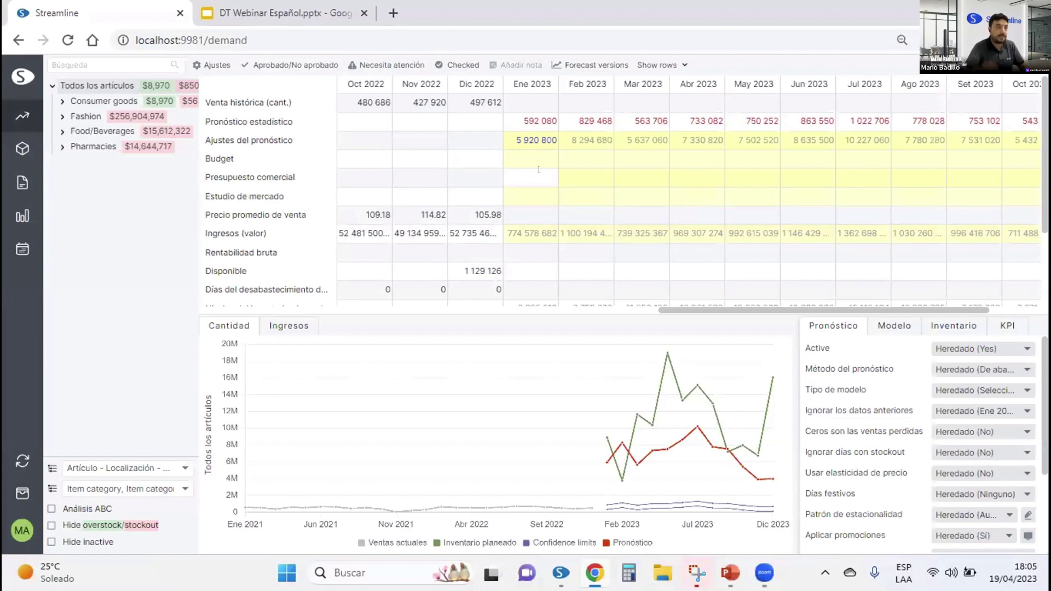
double_click(539, 133)
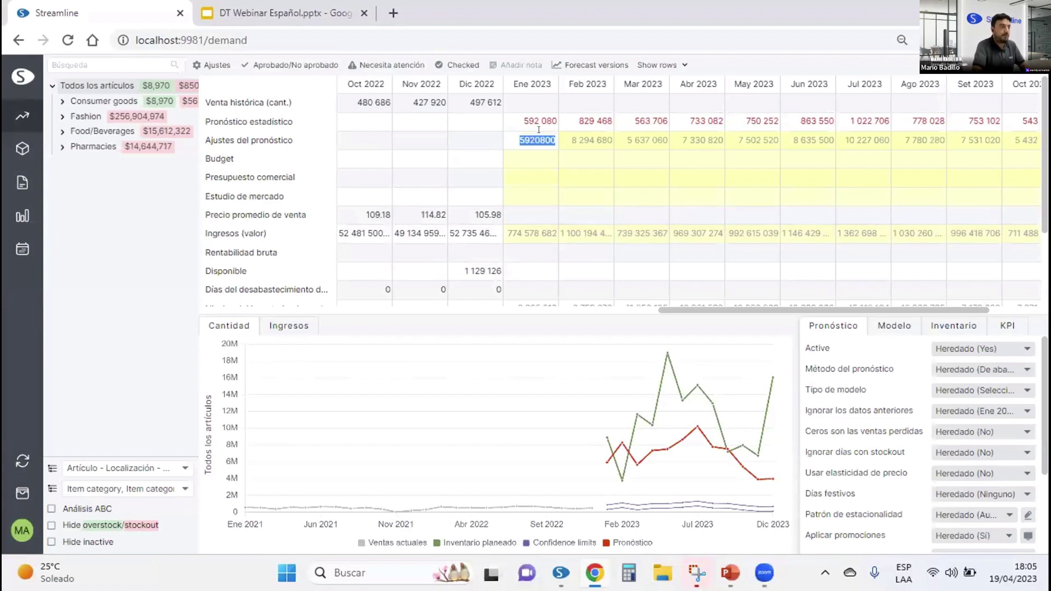
key(BackSpace)
key(Return)
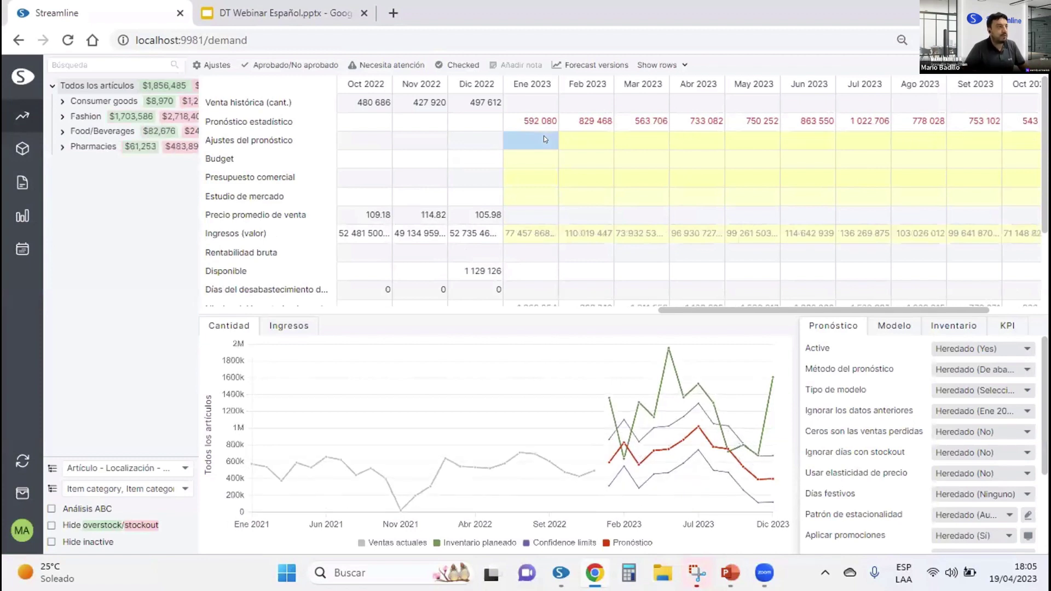
- Set the January 2023 value of the Presupuesto comercial version to 600 000
double_click(527, 177)
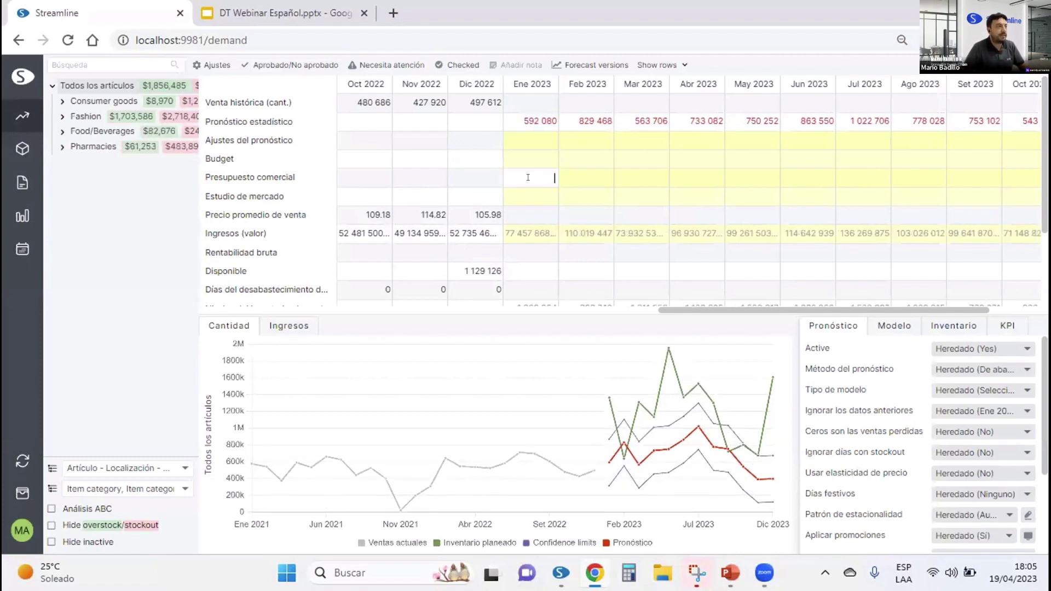
text(60000)
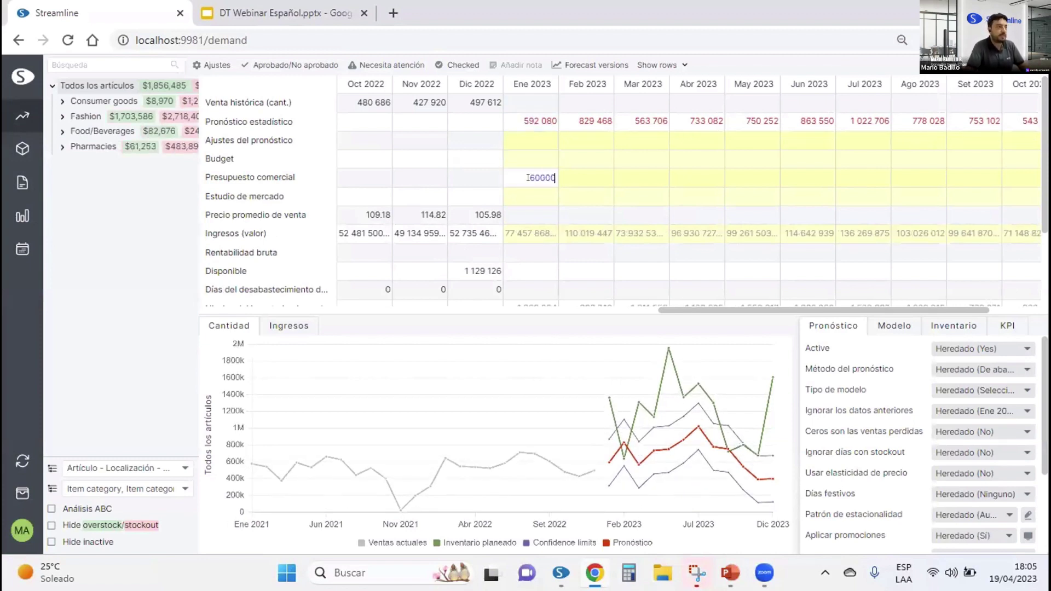
key(Return)
double_click(533, 179)
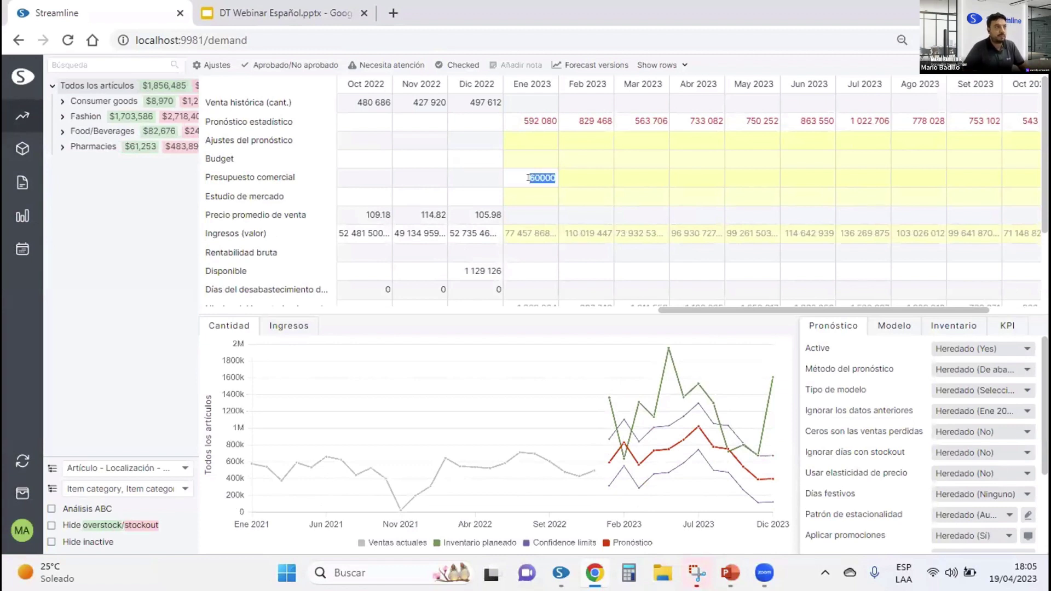
text(600000)
key(Return)
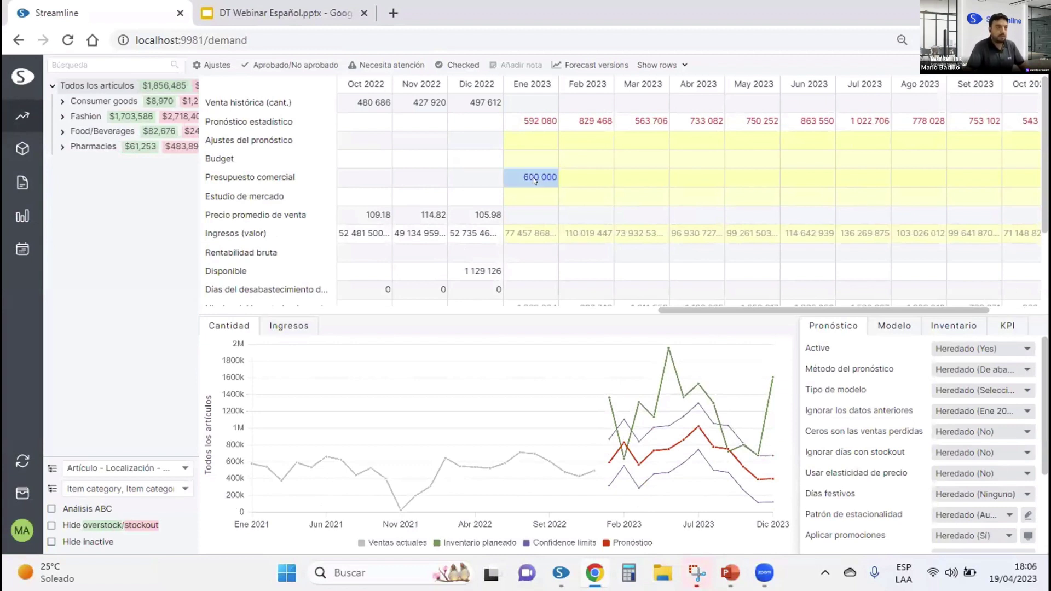
- Set the February 2023 value of the Presupuesto comercial version to 10 000 000
double_click(586, 179)
text(1)
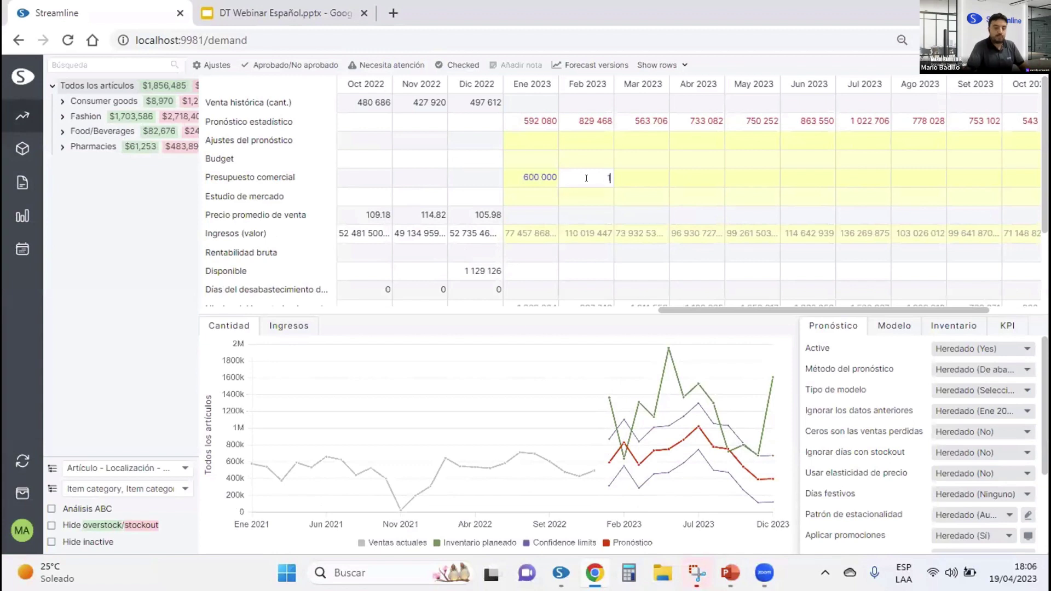
text(0 000 000)
key(Return)
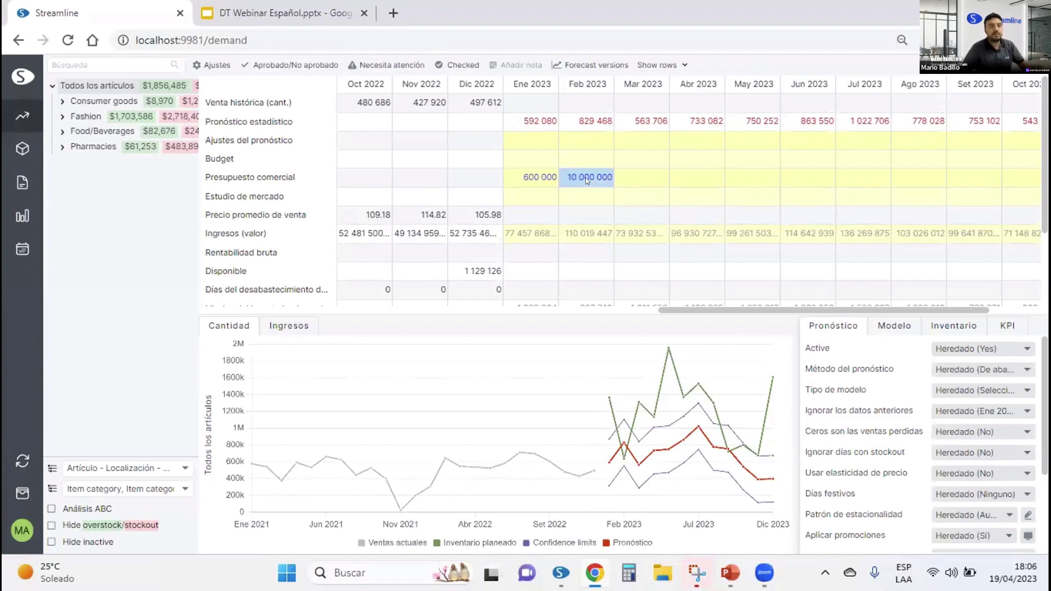
click(514, 197)
click(513, 195)
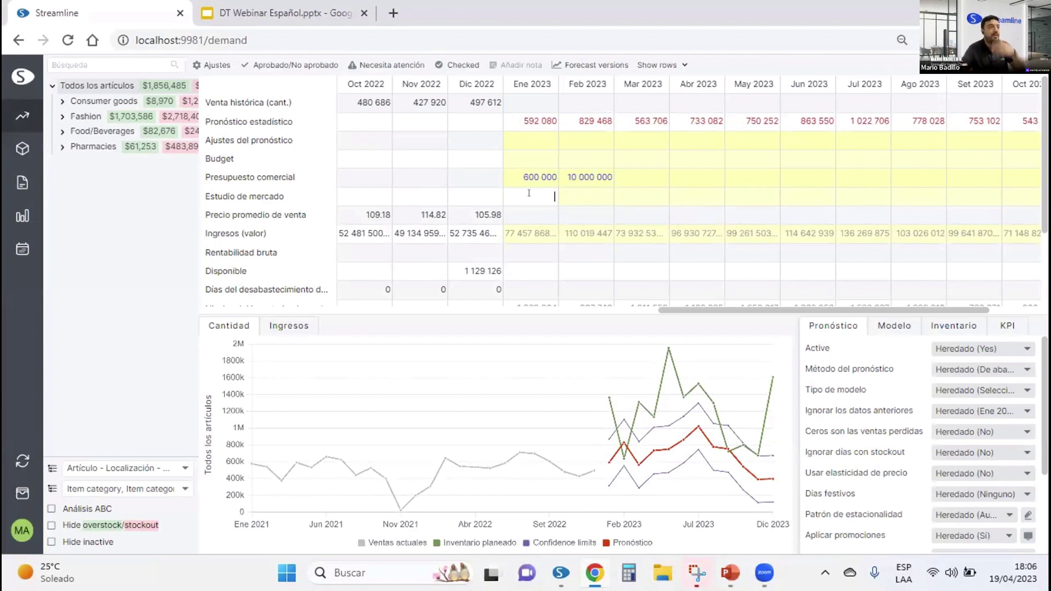
click(537, 161)
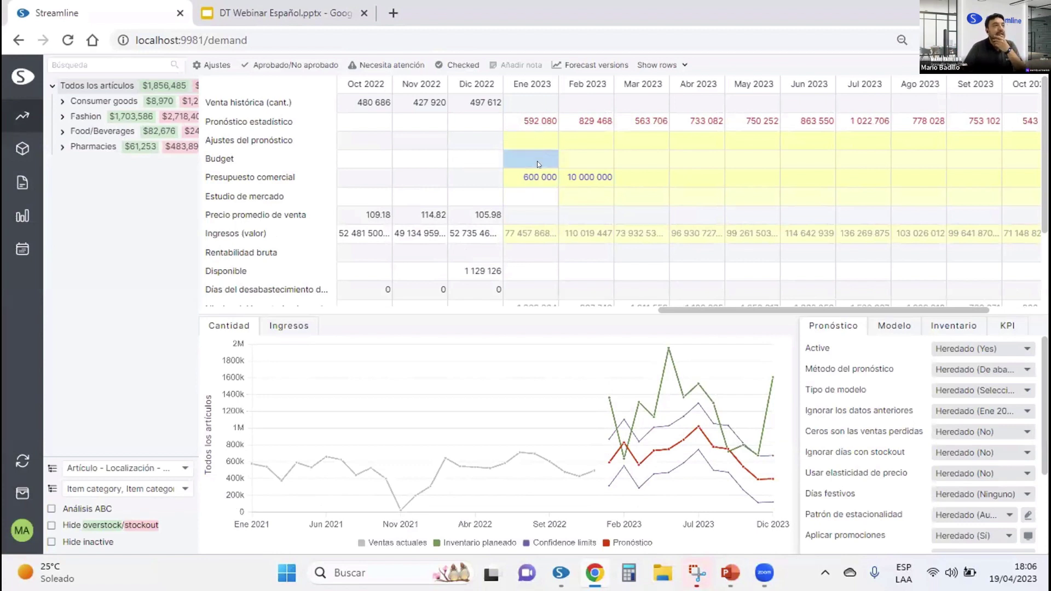
click(535, 126)
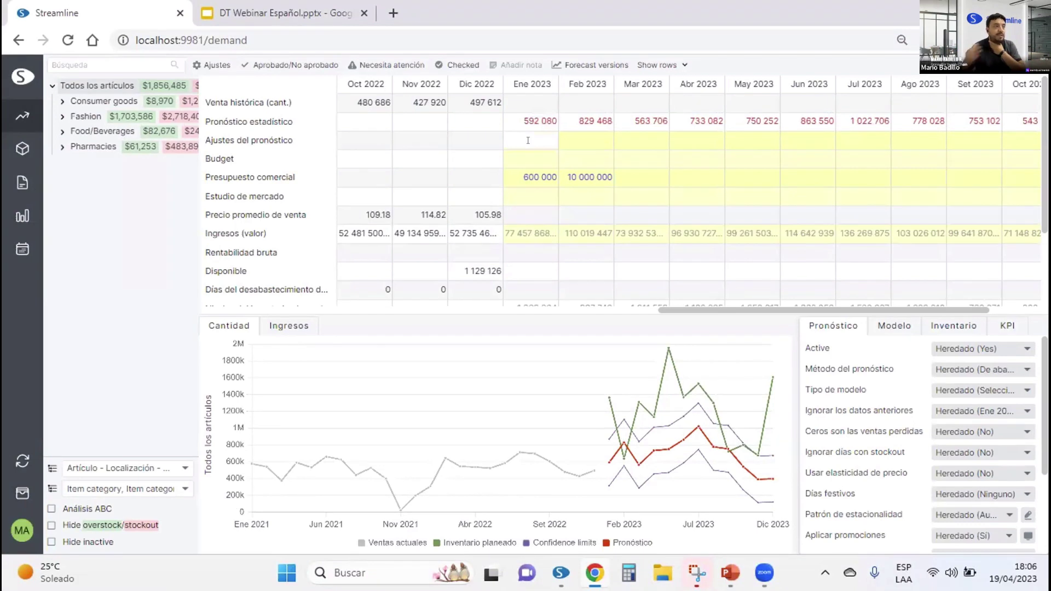
- Apply the January 2023 Presupuesto comercial cell to the final forecast
double_click(538, 178)
right_click(538, 180)
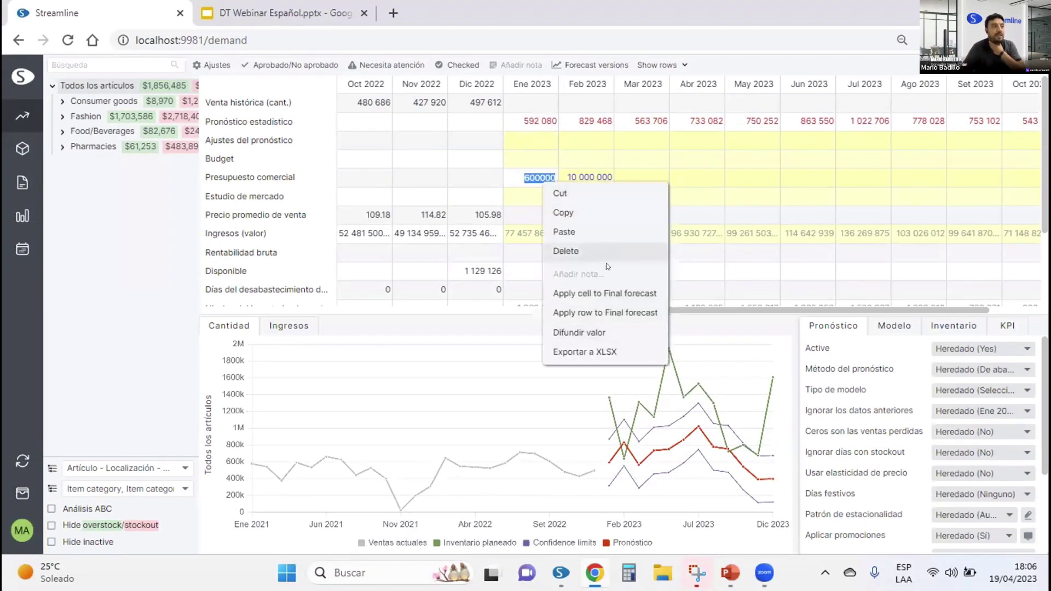
click(583, 295)
- Apply the February 2023 Presupuesto comercial cell to the final forecast
click(582, 176)
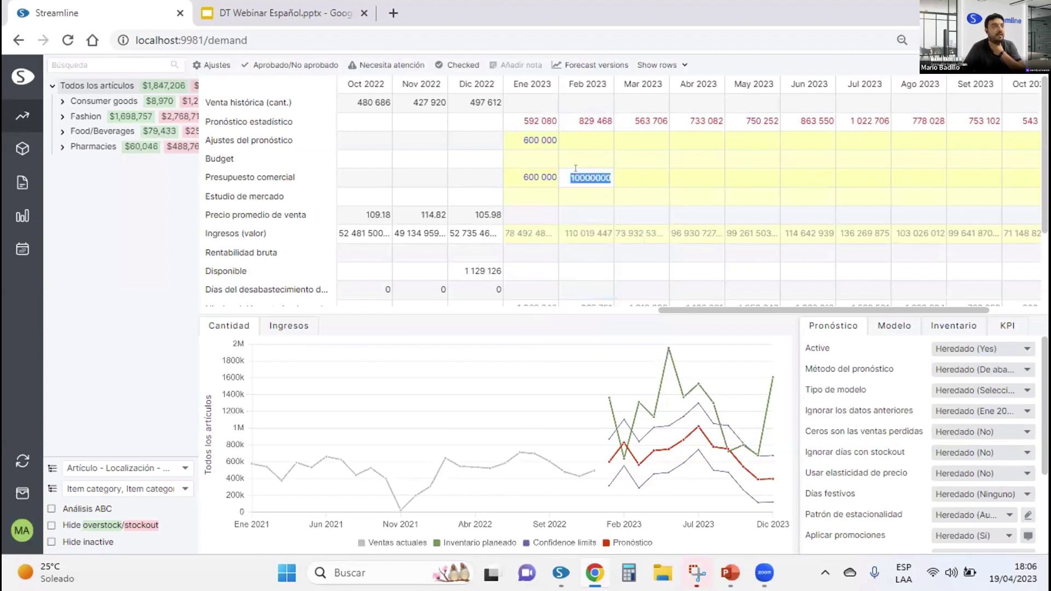
right_click(582, 178)
click(596, 283)
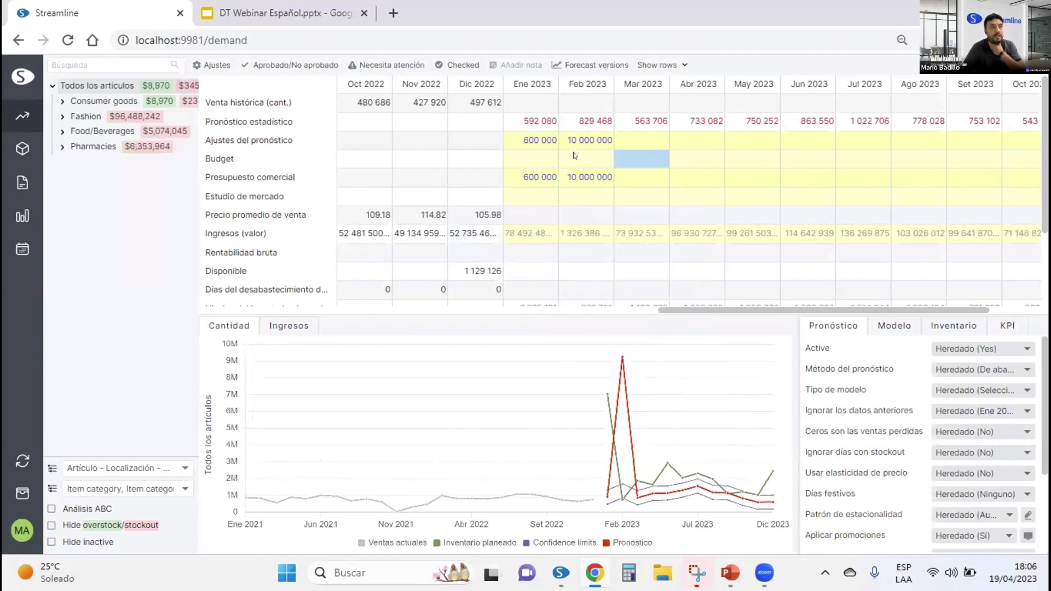
click(586, 140)
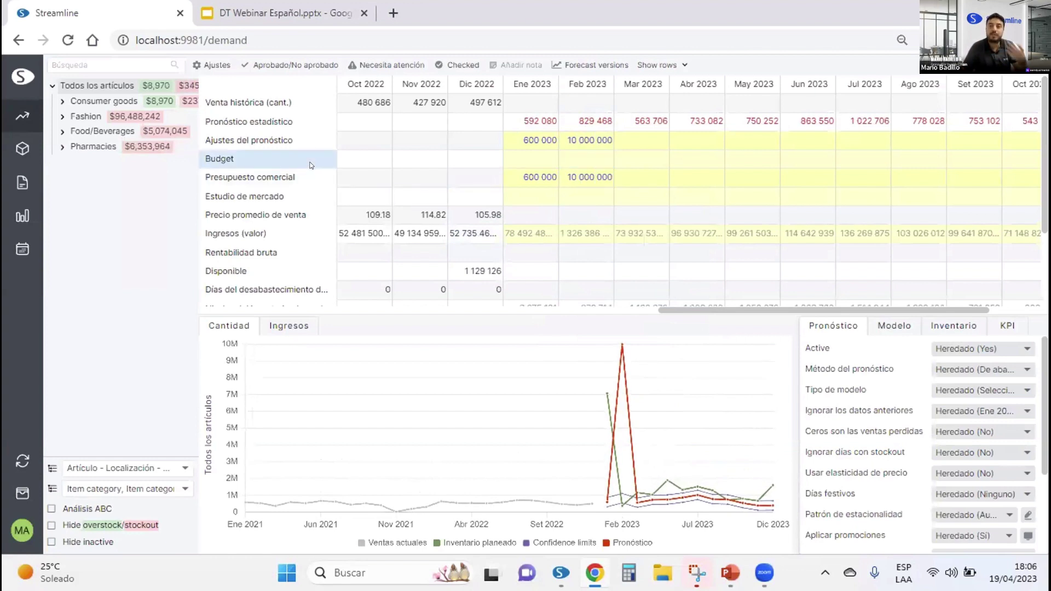
double_click(548, 179)
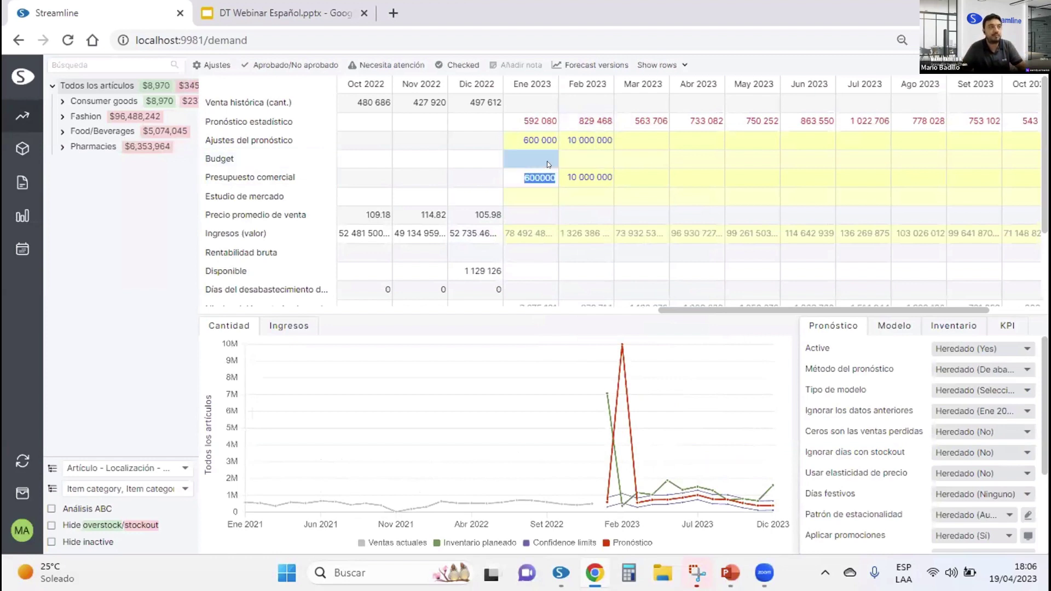
double_click(540, 141)
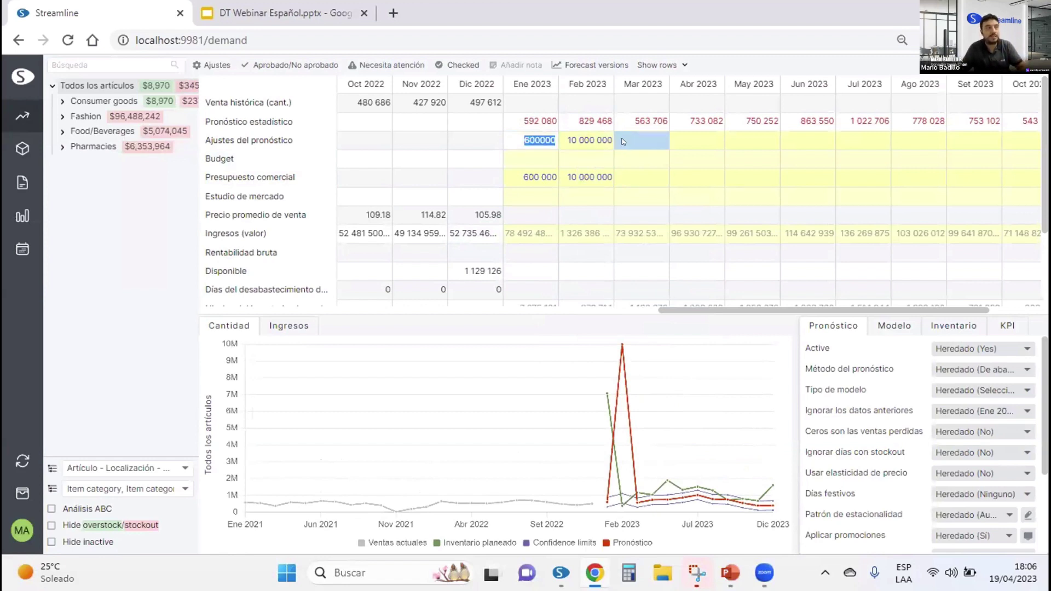
double_click(654, 141)
double_click(682, 144)
key(Return)
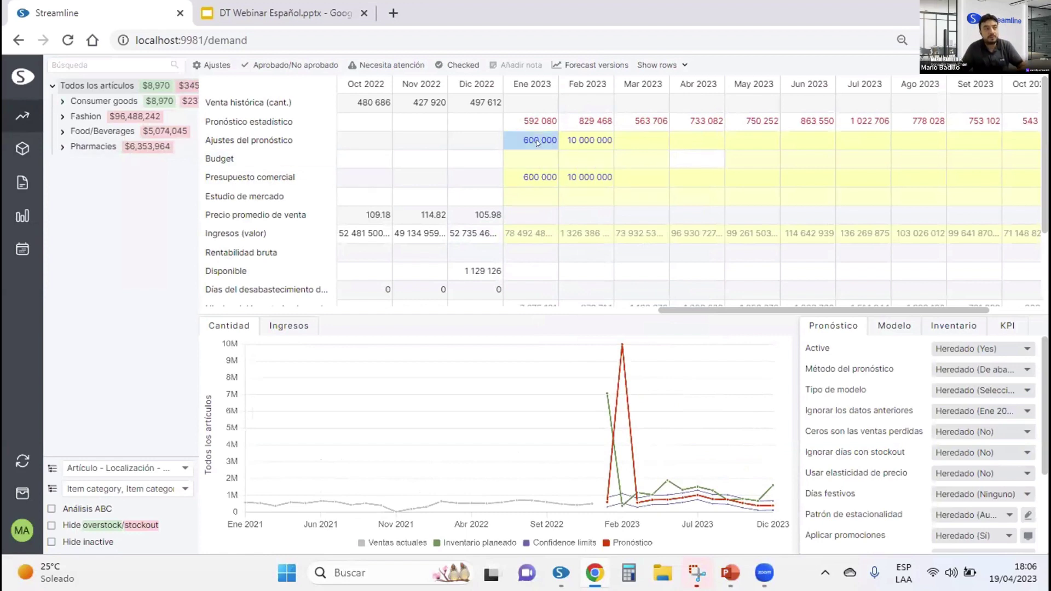
- Expand the item tree through Consumer goods and Building materials and equipment to C1020 — Concrete block, and widen the tree
click(62, 101)
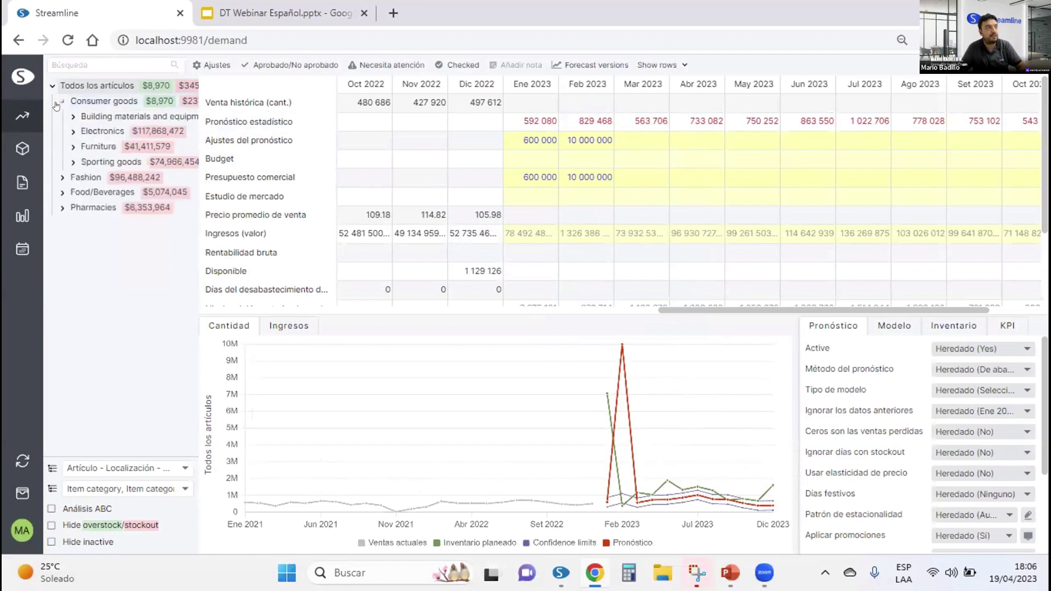
click(70, 117)
click(83, 131)
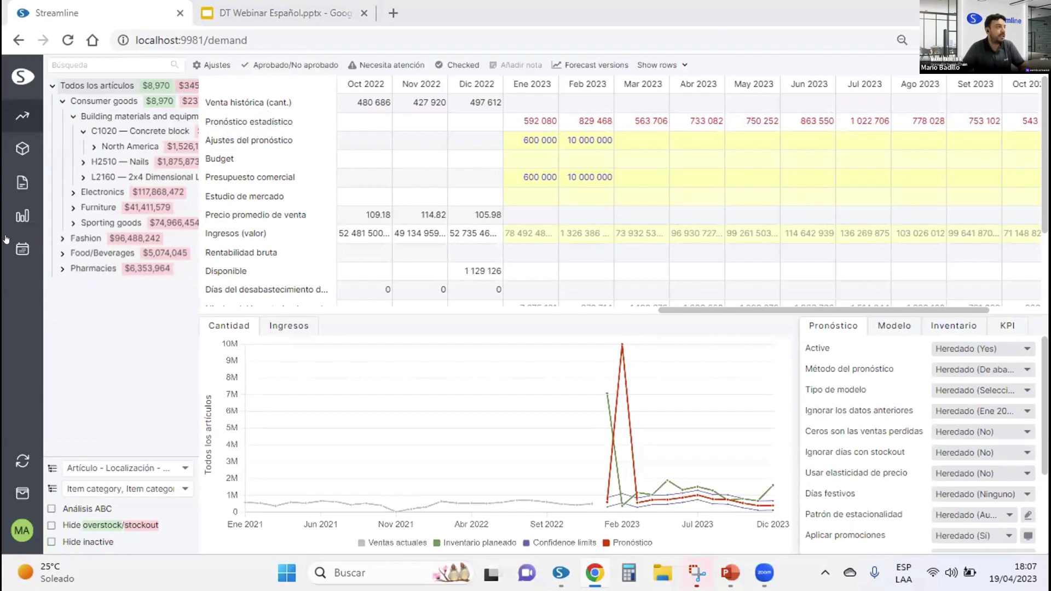
mouse_move(193, 118)
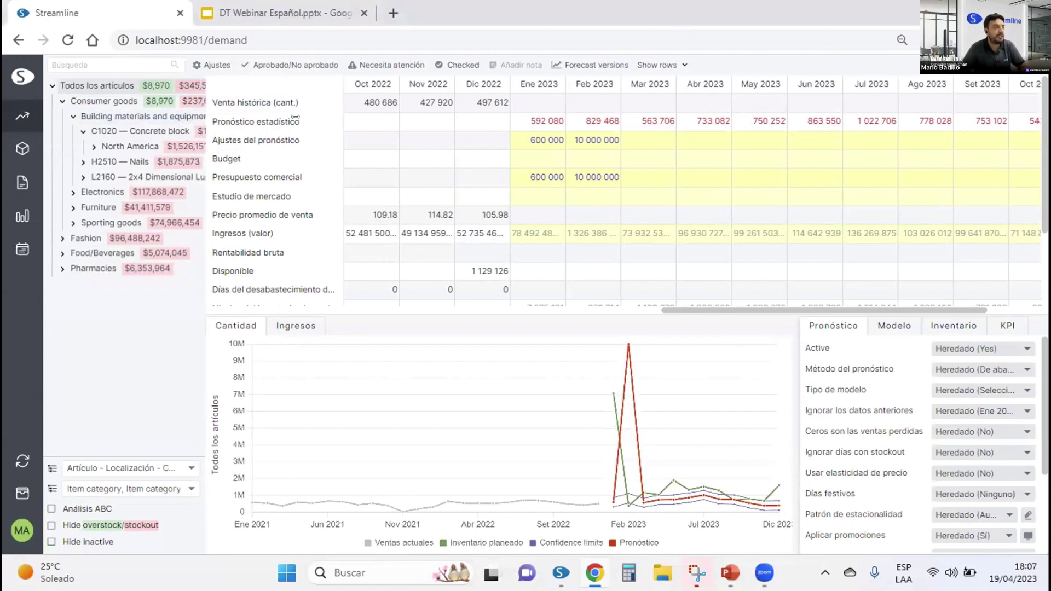
- Regroup the tree by Localización — Canal — Artículo and expand North America, WH-001 — WH New Jersey and its Direct sale channel
click(117, 467)
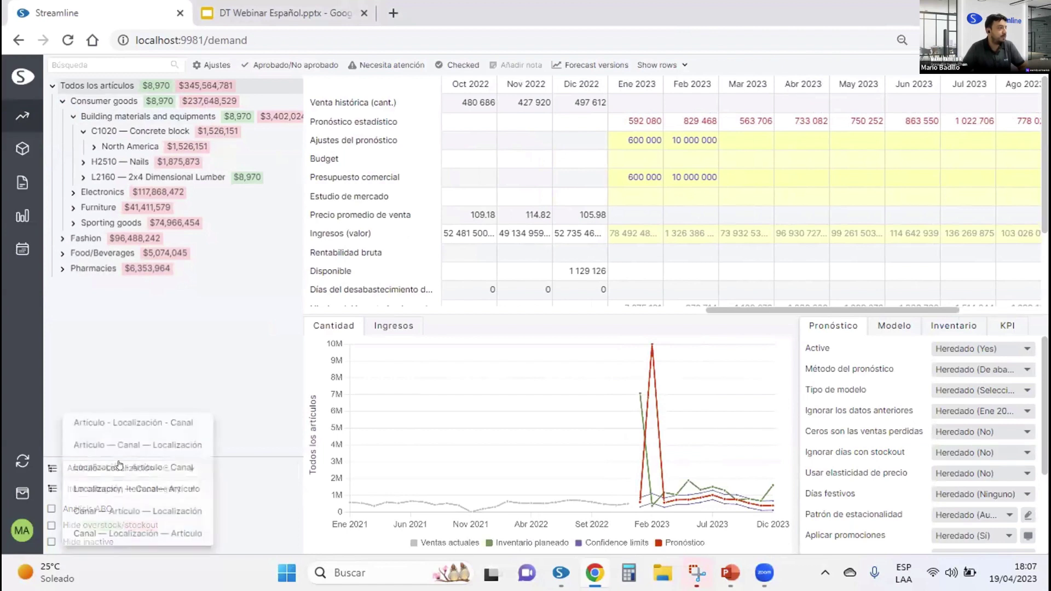
click(95, 489)
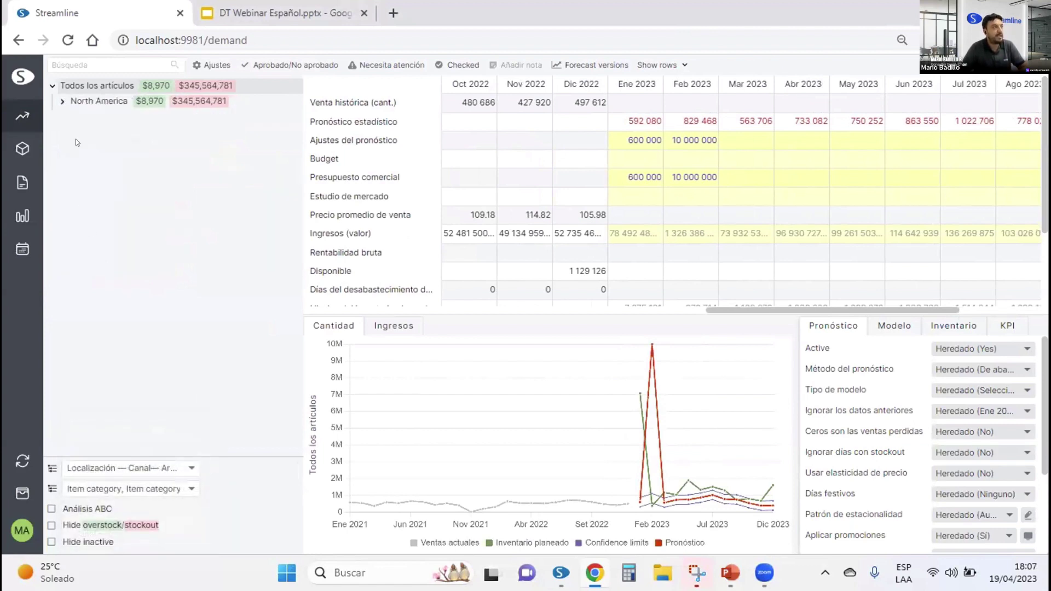
click(61, 102)
click(73, 117)
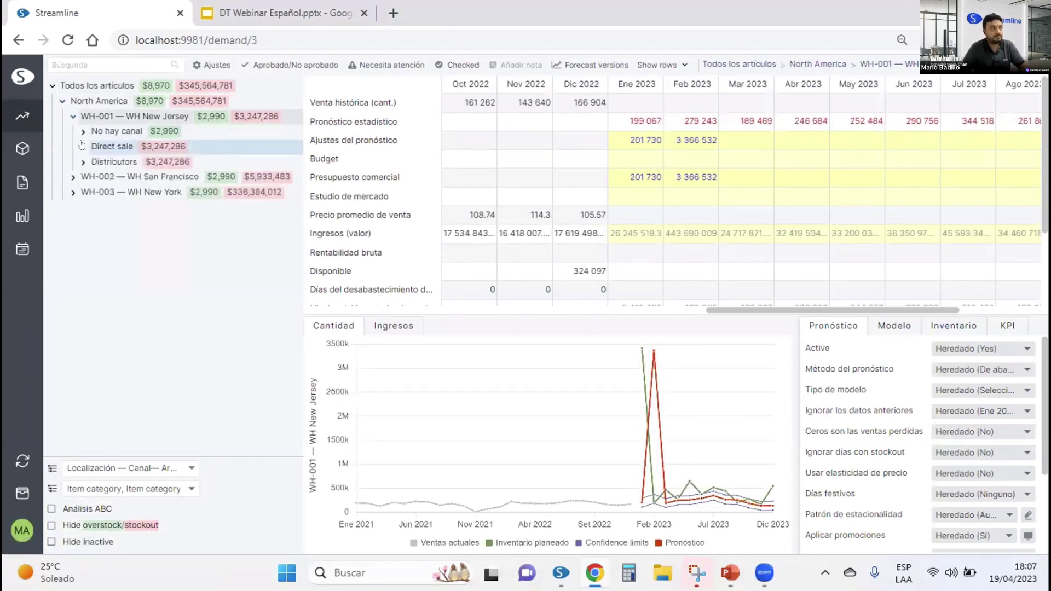
click(83, 146)
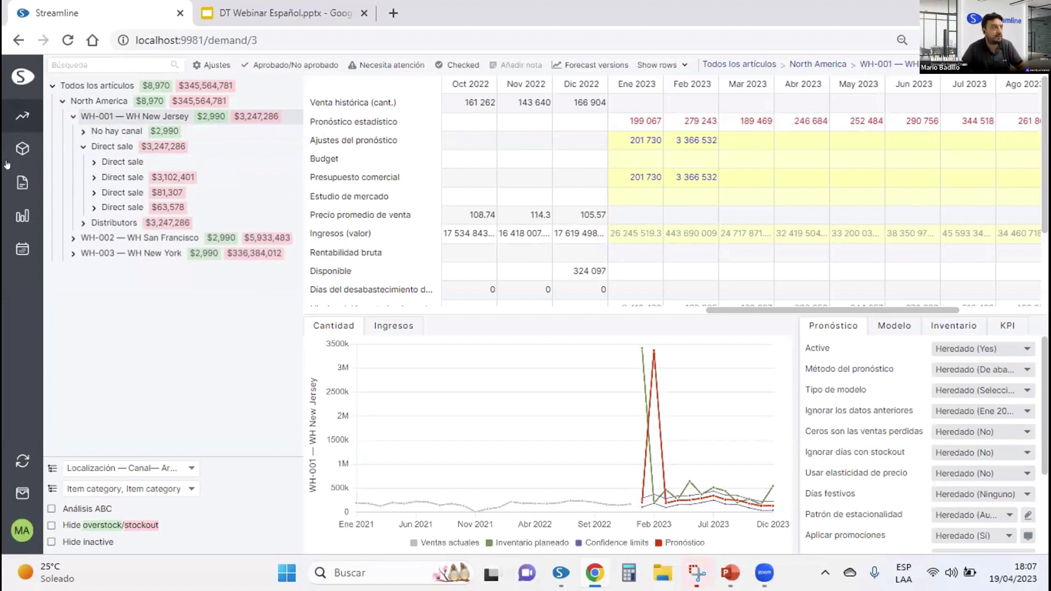
- Open the Multi-Location Two-Echelon Inventory Planning example project
click(19, 180)
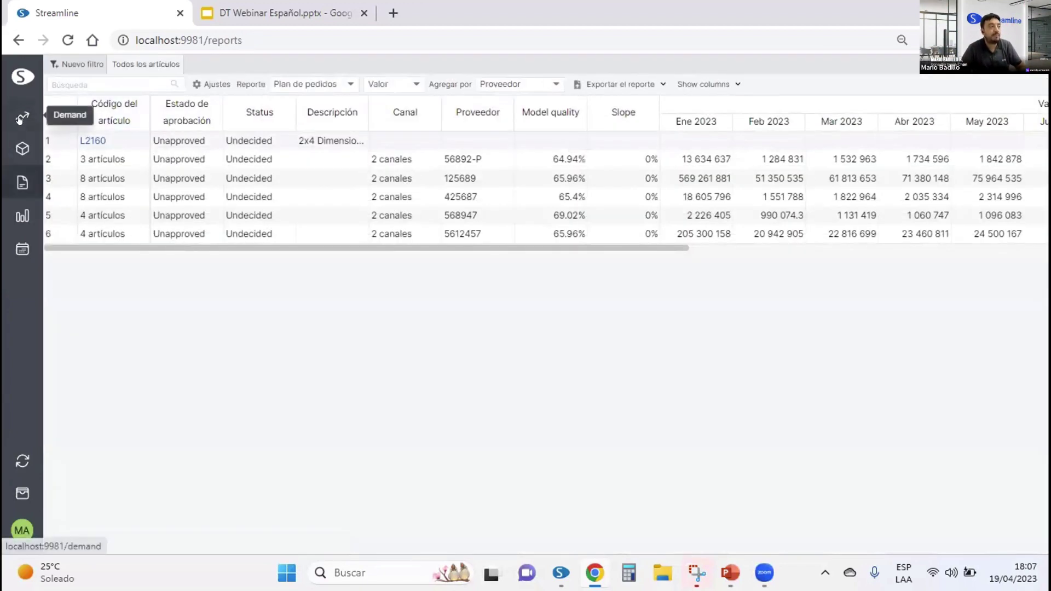
click(21, 117)
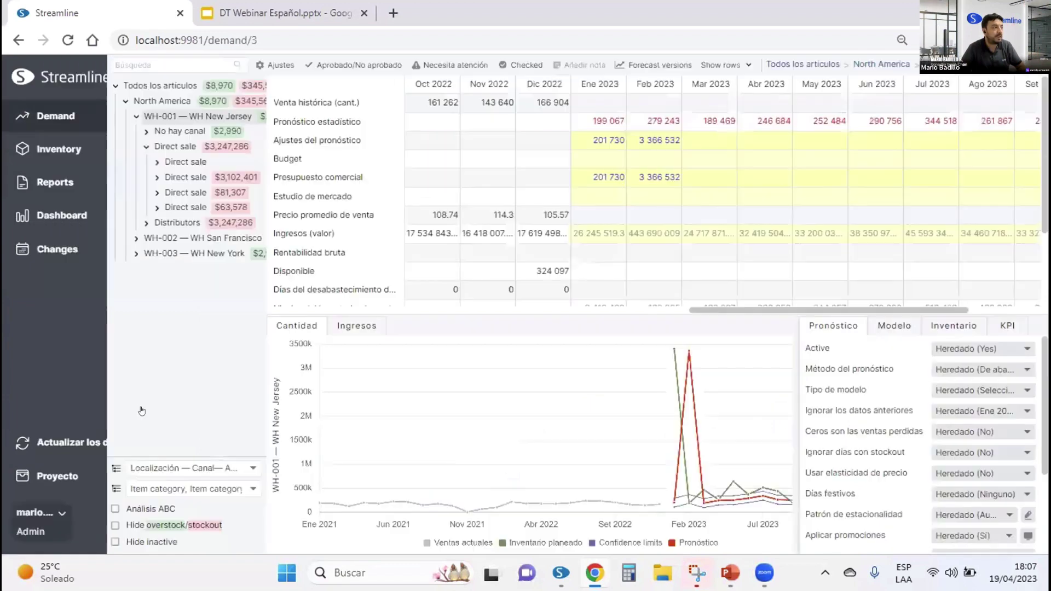
click(48, 463)
click(76, 309)
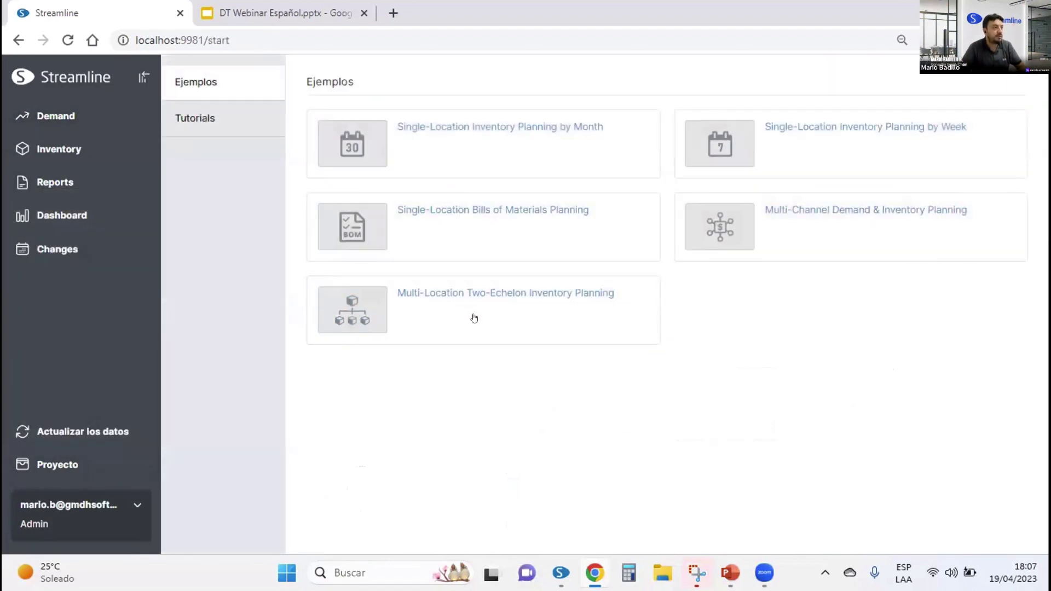
click(472, 299)
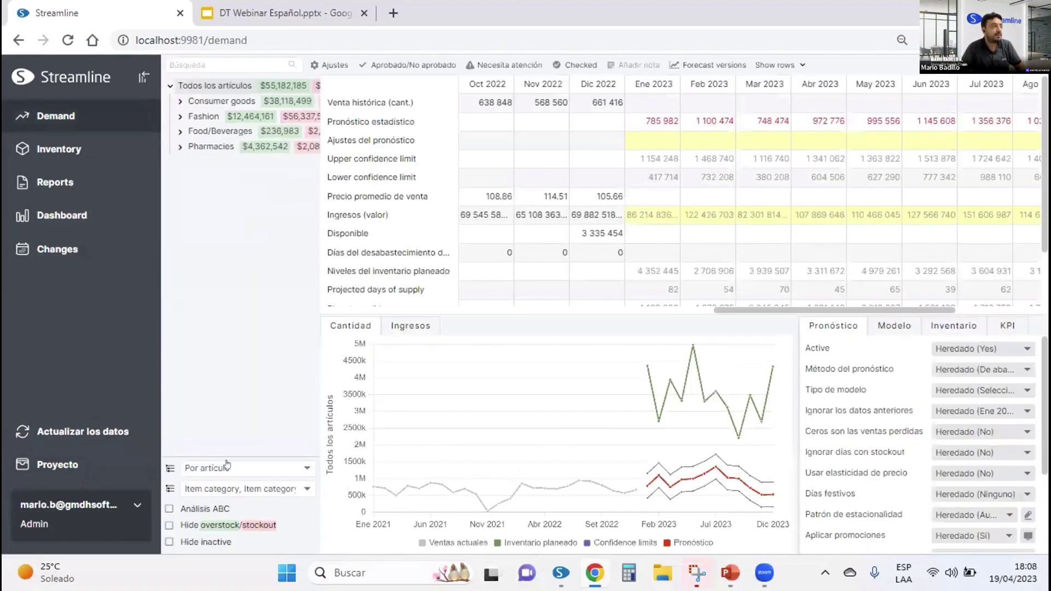
- Expand Consumer goods and Building materials and equipment to show the locations of C1020 — Concrete block, including DC — Distribution Center
click(179, 102)
click(192, 117)
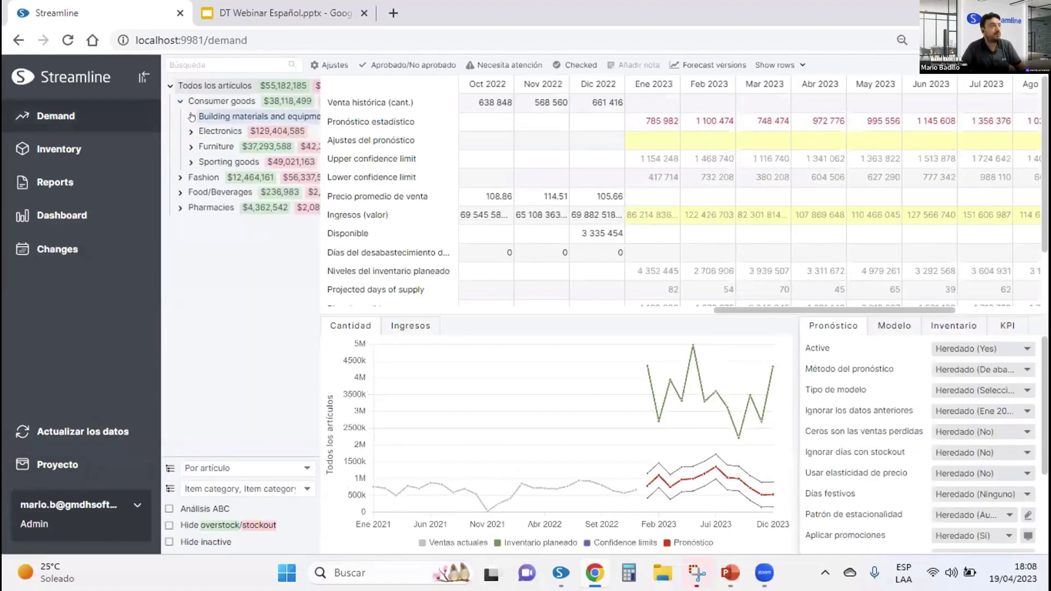
click(198, 131)
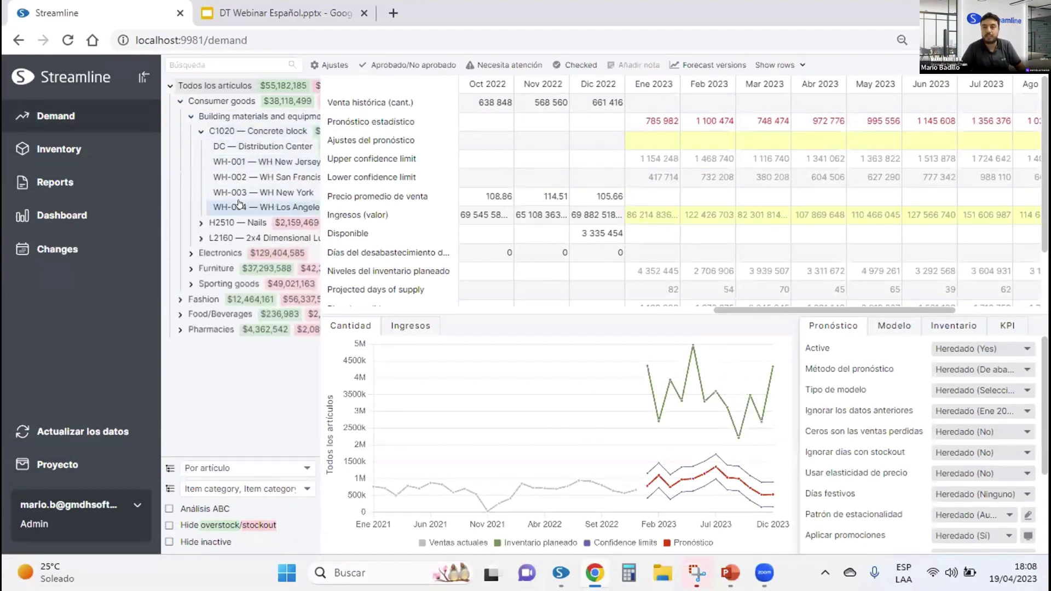
click(213, 149)
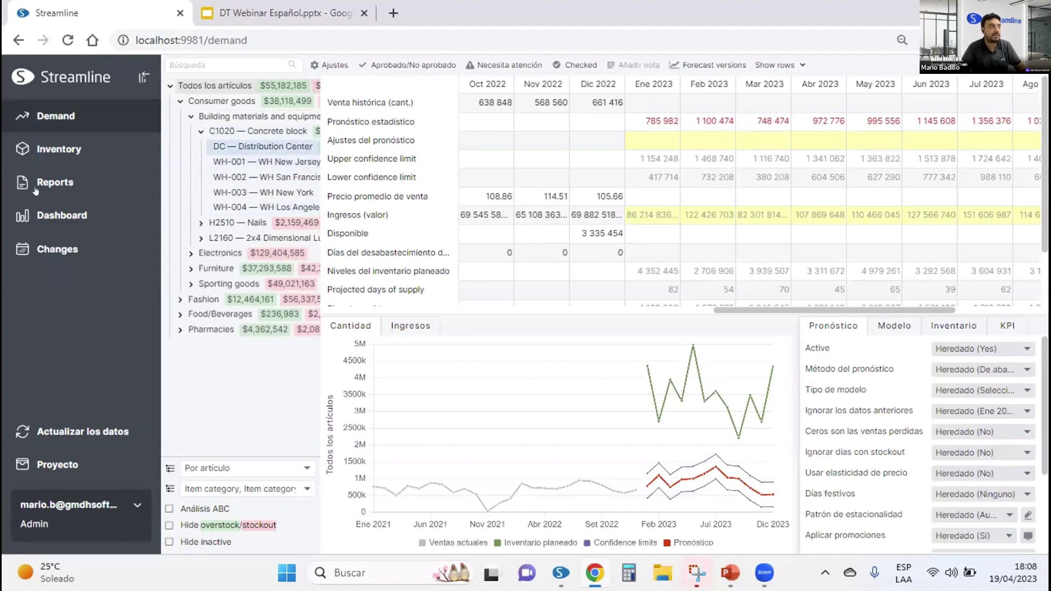
- Preview the planned orders of the inventory plan, sort them by order type, review the purchase and transfer orders, and cancel the preview
click(30, 152)
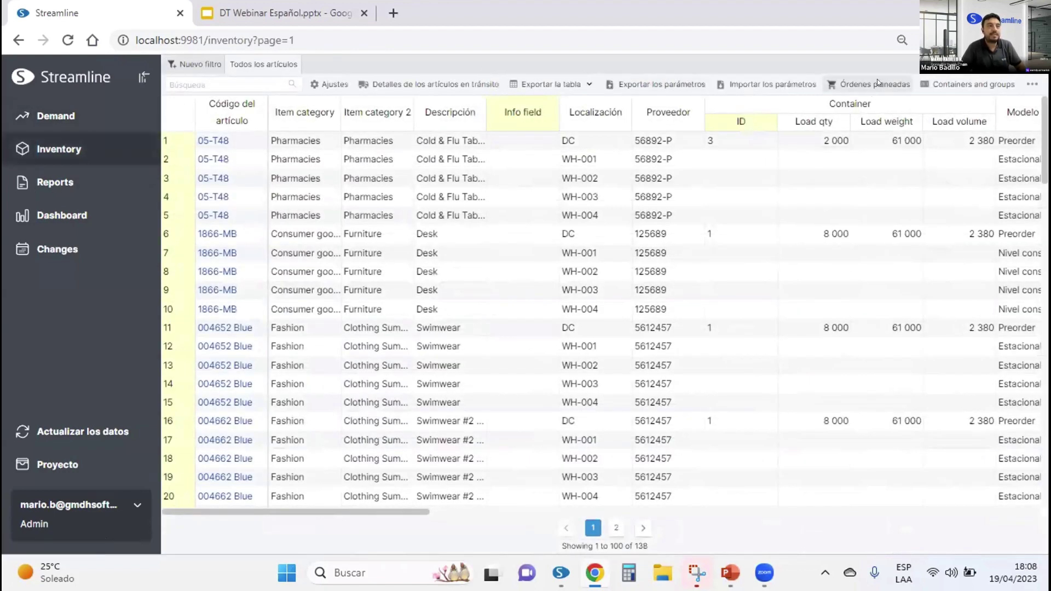
click(876, 83)
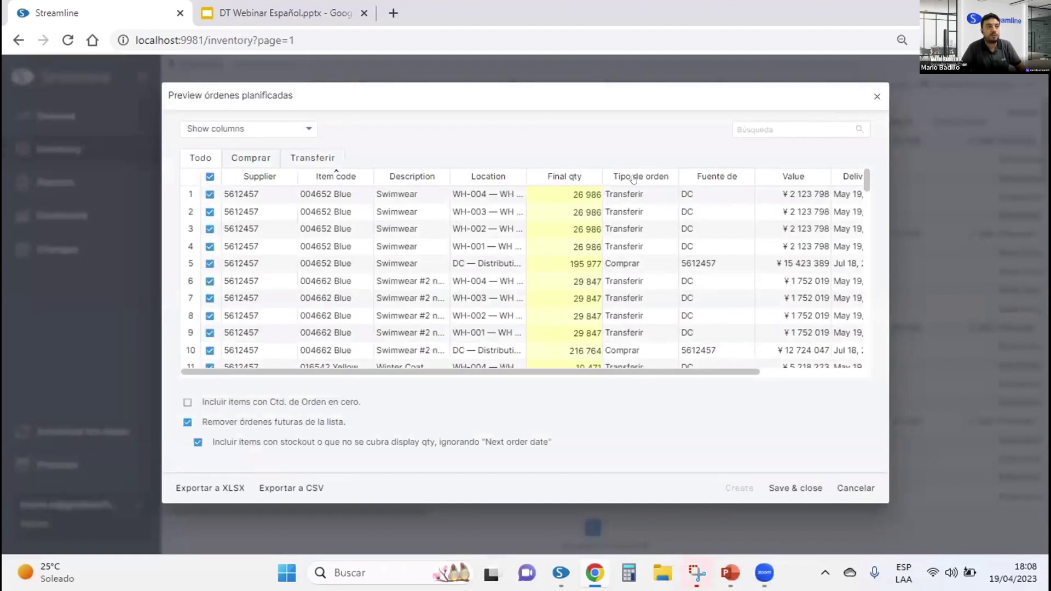
click(633, 177)
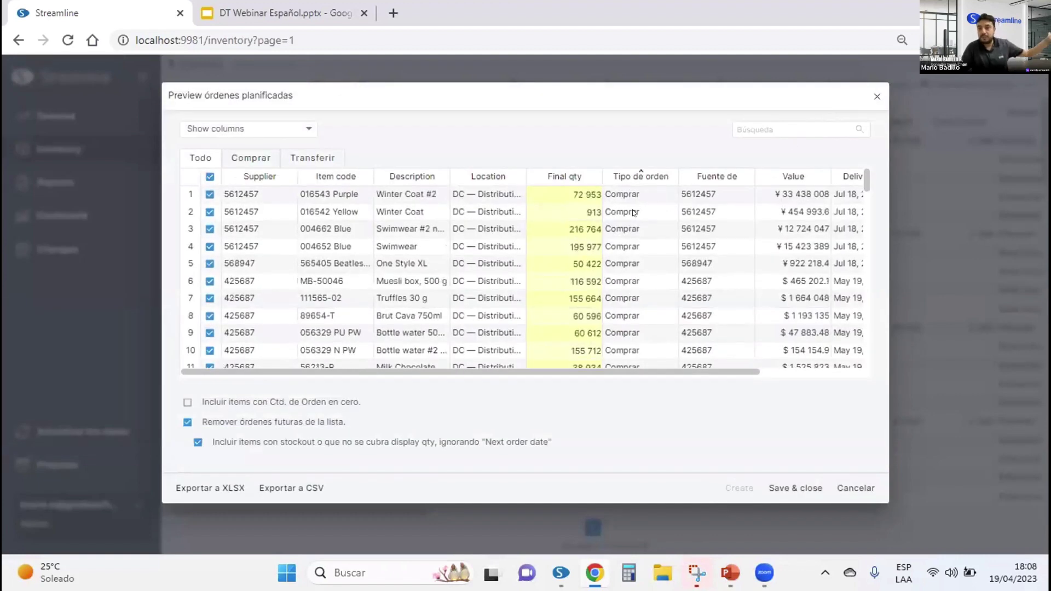
scroll(629, 246, down, 14)
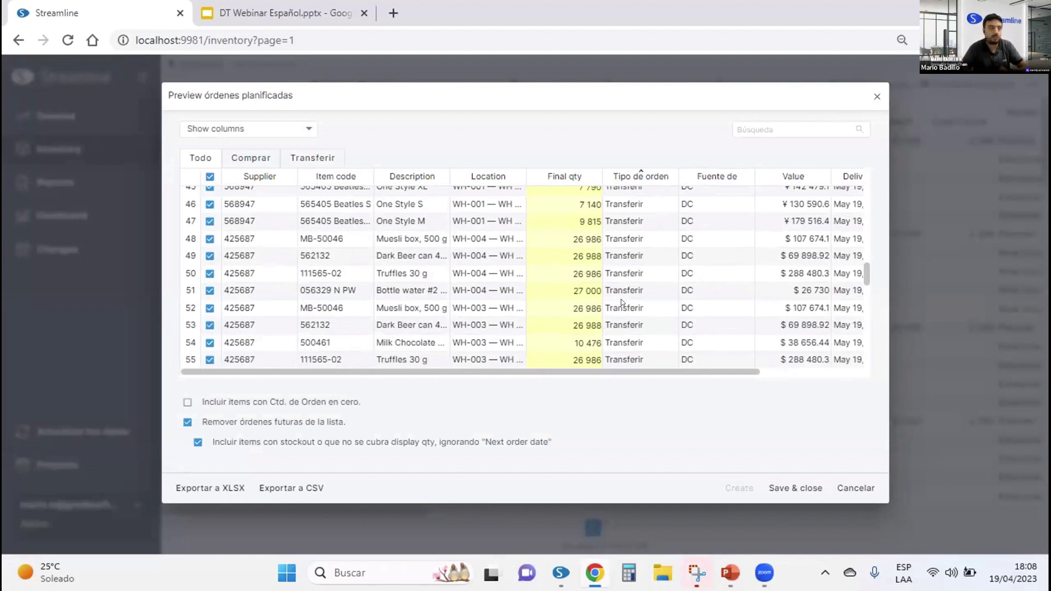
click(852, 488)
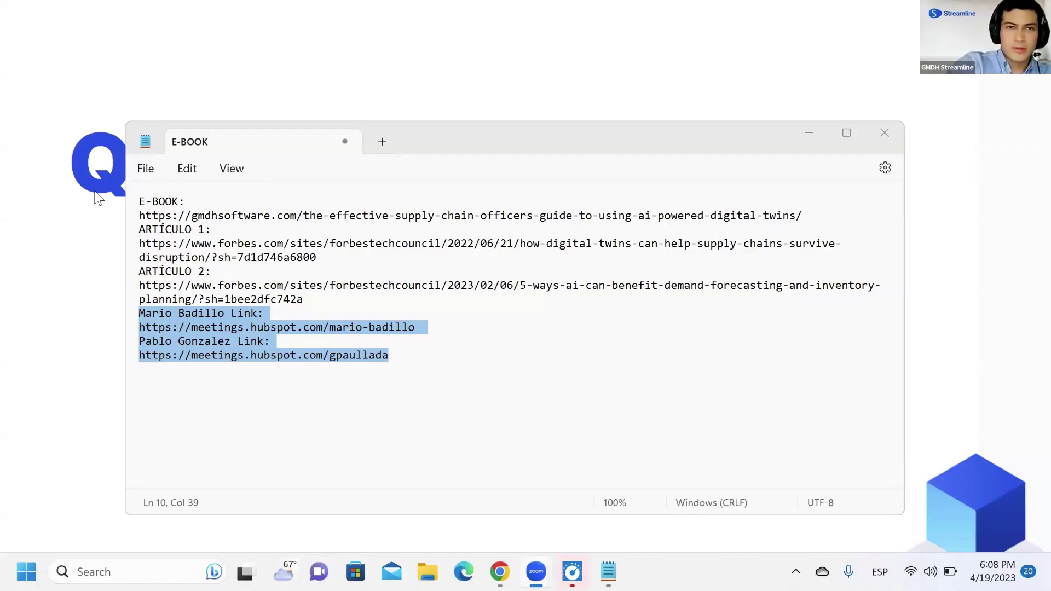
- Return from the E-BOOK notes to the slide show and display the "Reserve una consultoría" slide
click(253, 90)
click(253, 90)
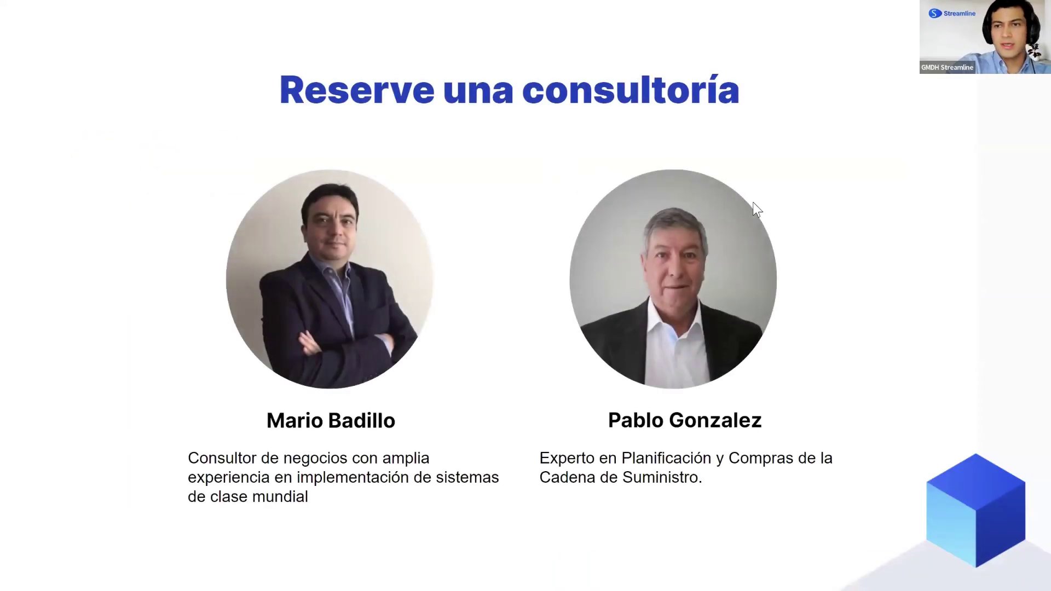